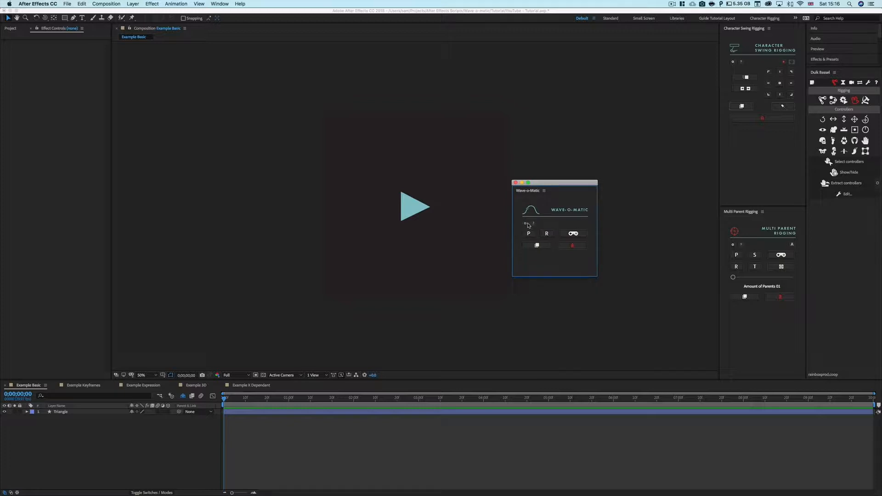
# - Review the Wave-o-Matic settings for controller type and controller size
pyautogui.click(526, 226)
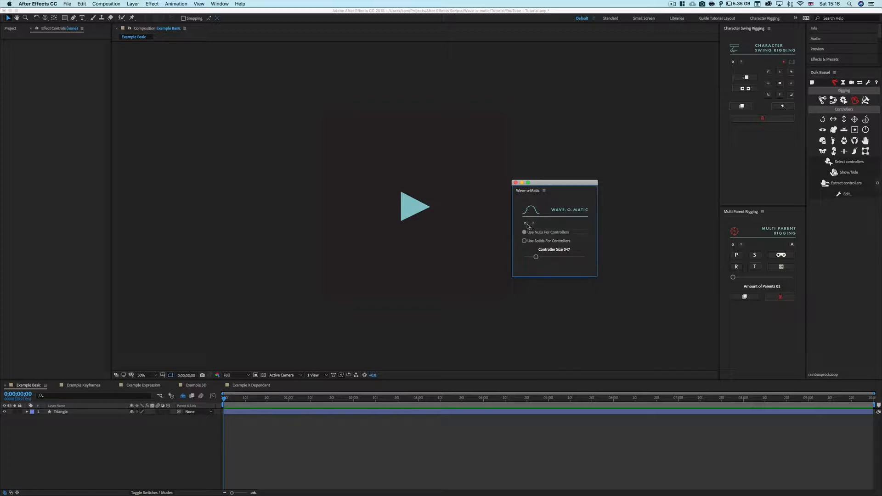
pyautogui.click(525, 223)
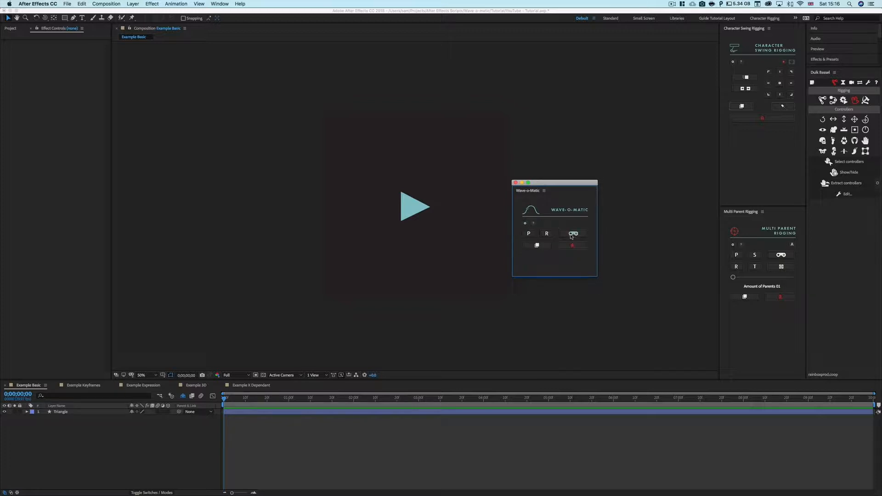
pyautogui.click(526, 225)
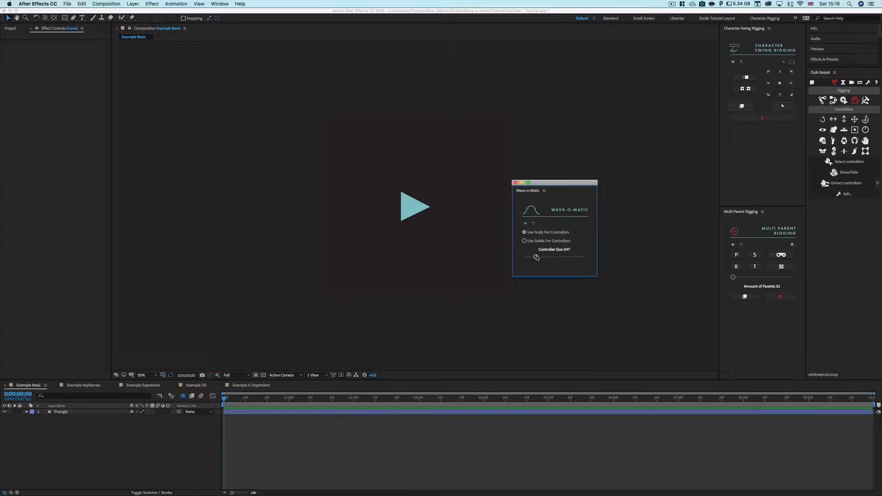
pyautogui.moveTo(536, 257)
pyautogui.mouseDown()
pyautogui.moveTo(556, 257)
pyautogui.moveTo(538, 258)
pyautogui.mouseUp()
pyautogui.click(526, 224)
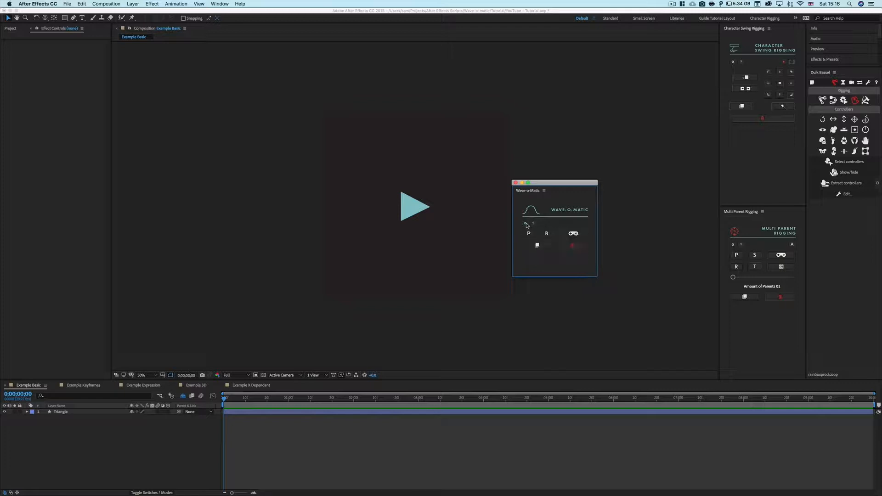
# - Read through the Wave-o-Matic guide, from the interface breakdown down to the Clamp section, and close it
pyautogui.click(534, 224)
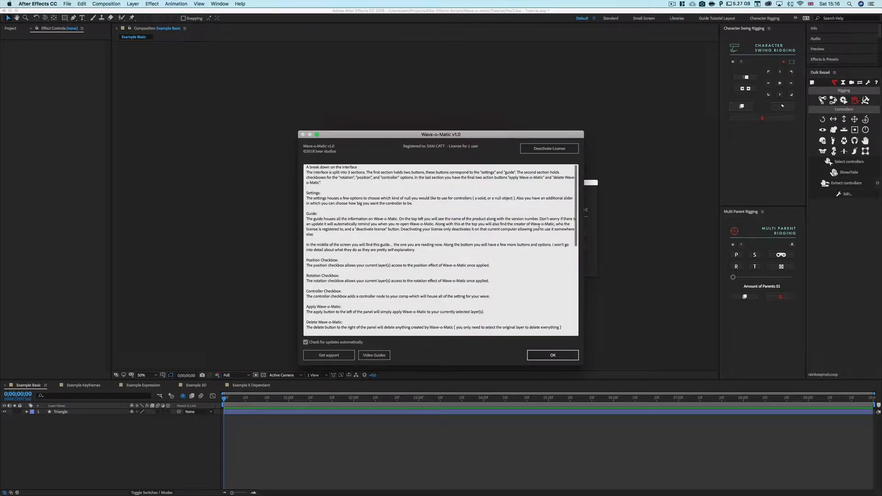
pyautogui.moveTo(454, 135); pyautogui.dragTo(379, 122)
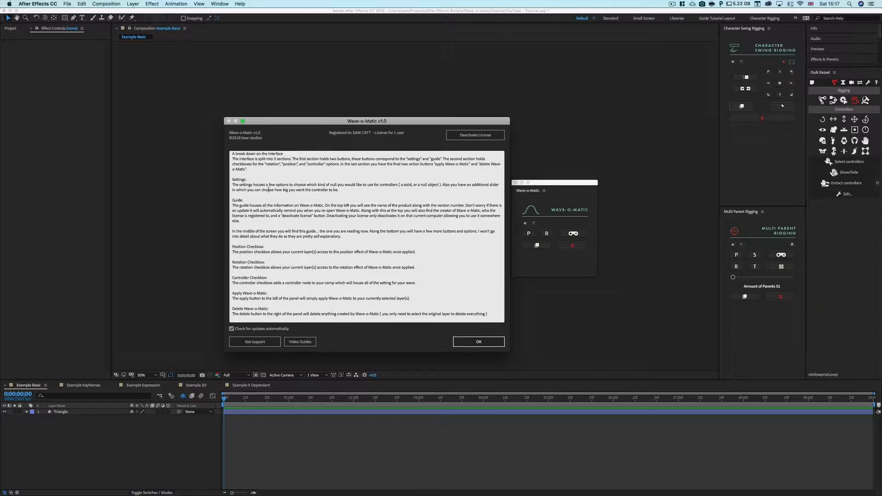
pyautogui.moveTo(319, 125); pyautogui.dragTo(318, 119)
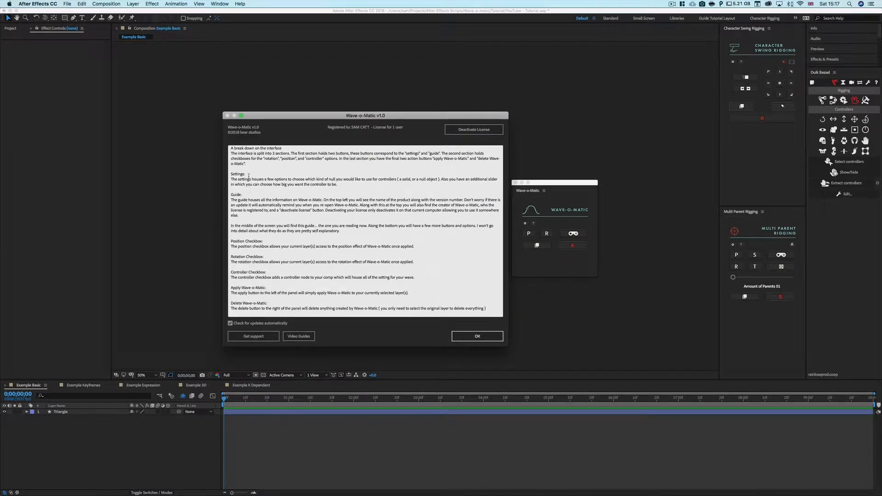
pyautogui.scroll(-5, 283, 255)
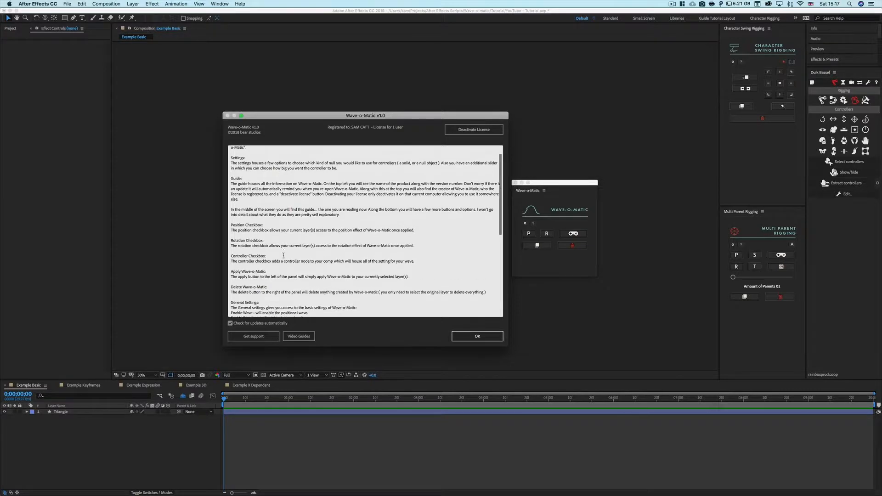
pyautogui.scroll(-8, 283, 256)
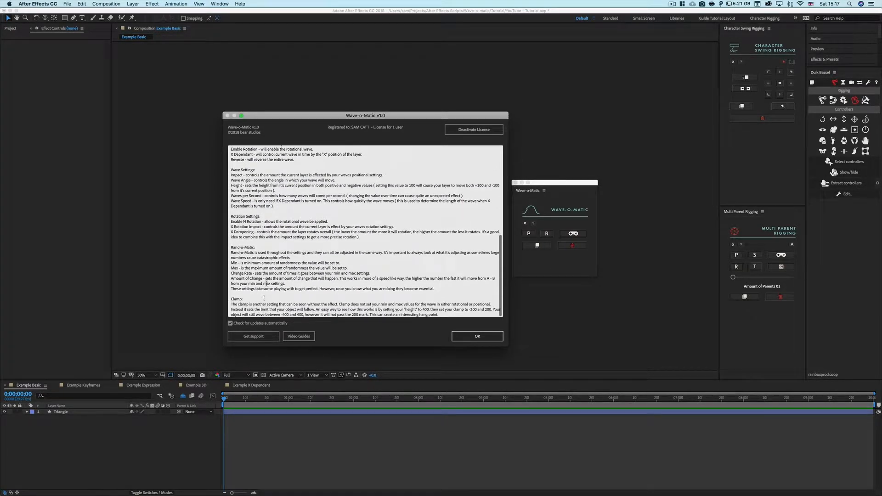
pyautogui.scroll(4, 266, 284)
pyautogui.scroll(-4, 275, 296)
pyautogui.click(469, 340)
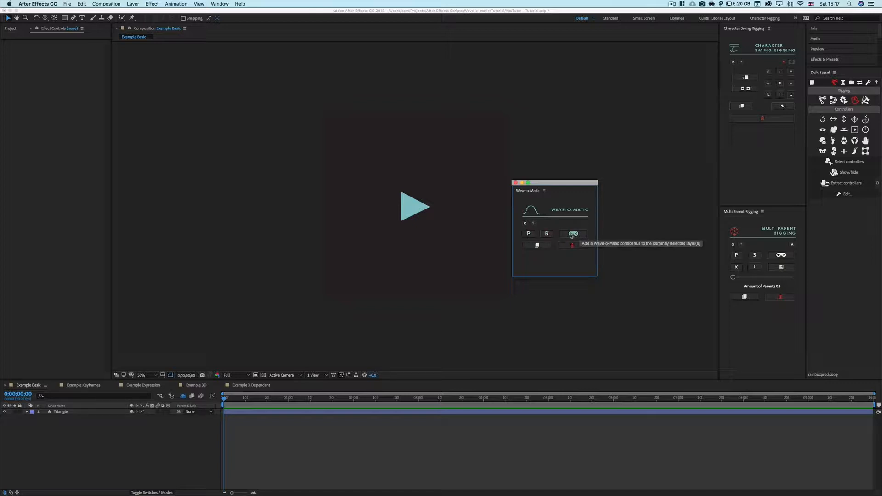
# - Dock the floating Wave-o-Matic panel below Multi Parent Rigging and enlarge it to fill the free space there
pyautogui.click(529, 236)
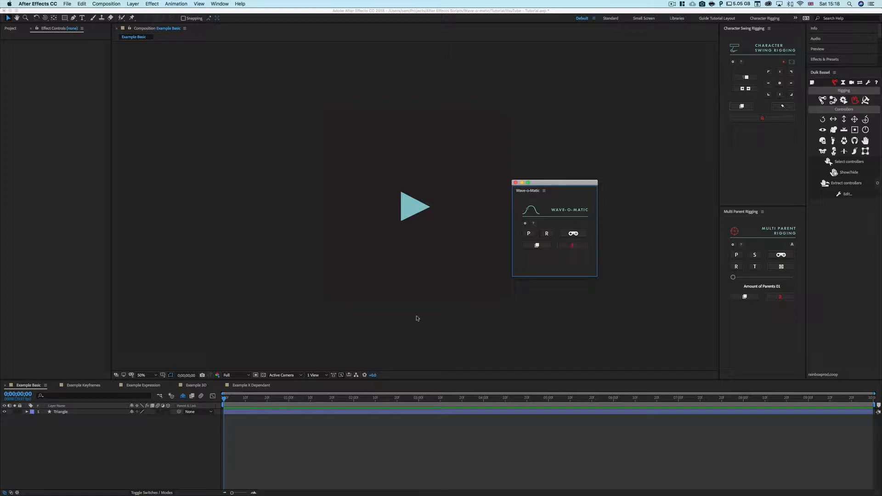
pyautogui.click(64, 413)
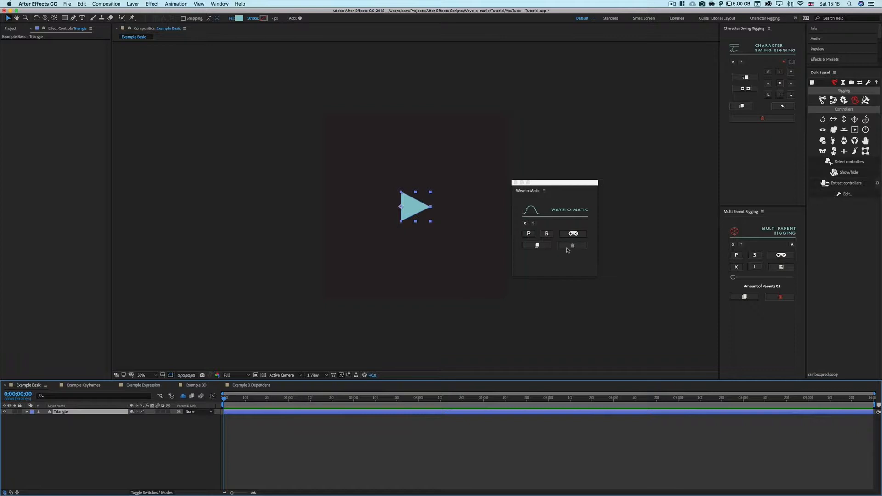
pyautogui.click(70, 416)
pyautogui.moveTo(532, 192); pyautogui.dragTo(760, 358)
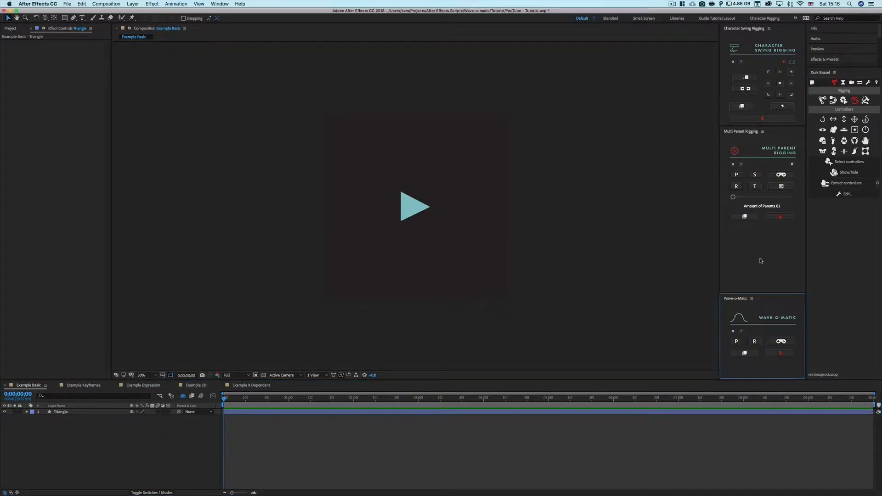
pyautogui.moveTo(761, 293); pyautogui.dragTo(760, 225)
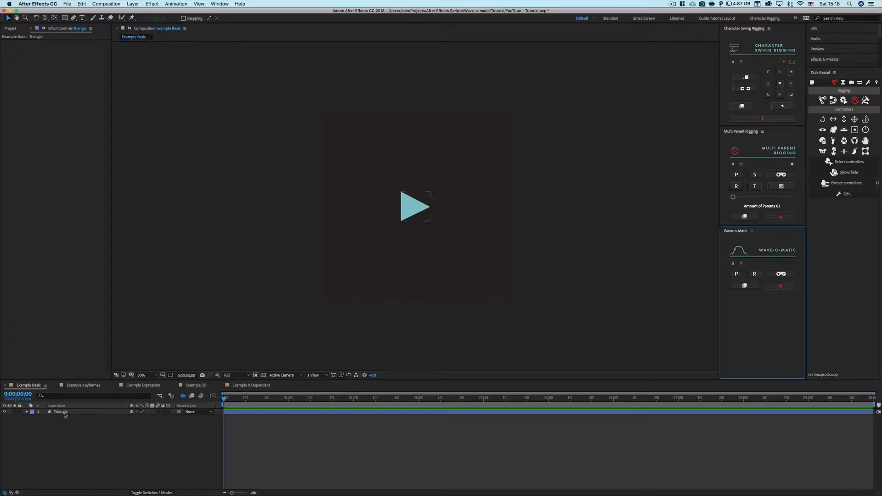
# - Center the Triangle layer's anchor point and apply Wave-o-Matic to the layer with position and rotation enabled
pyautogui.click(62, 412)
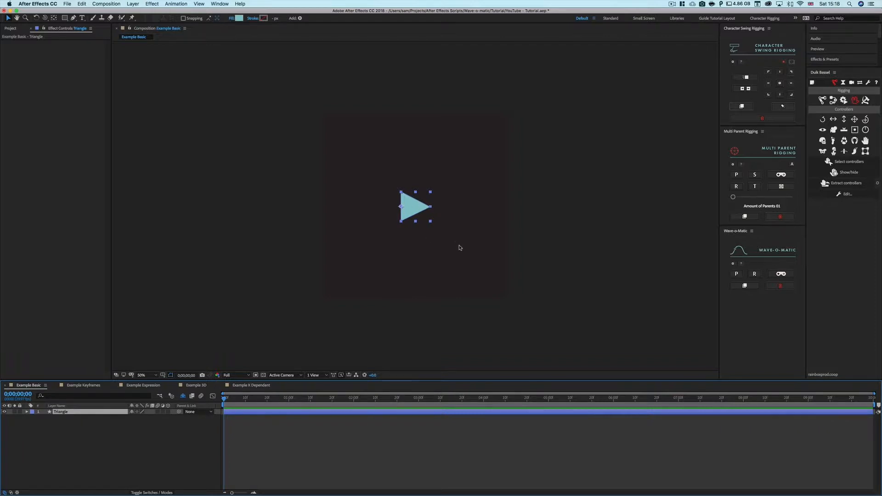
pyautogui.click(779, 83)
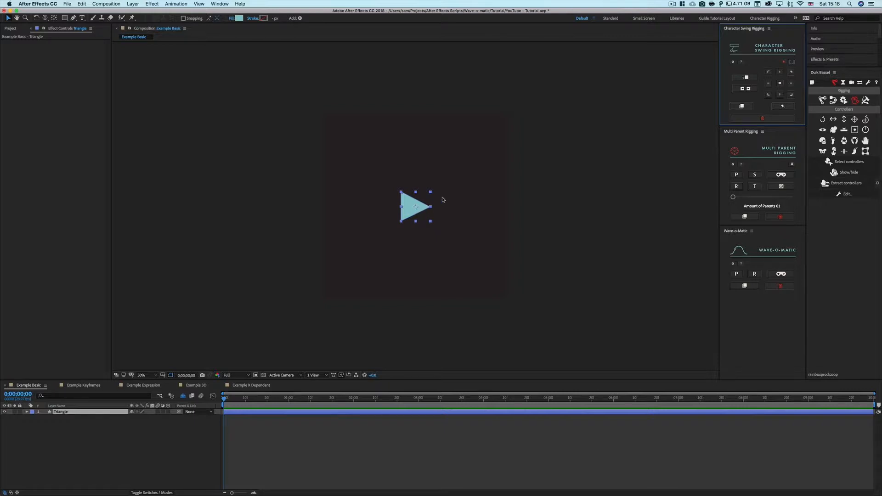
pyautogui.click(737, 275)
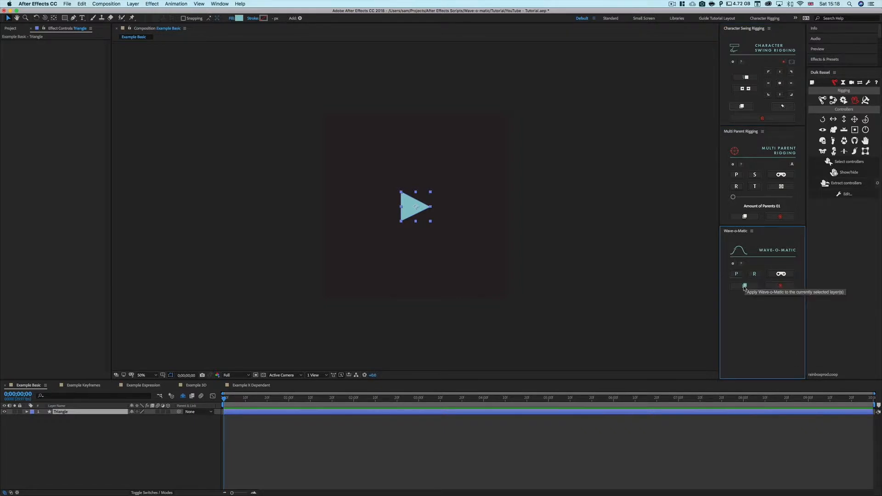
pyautogui.click(745, 287)
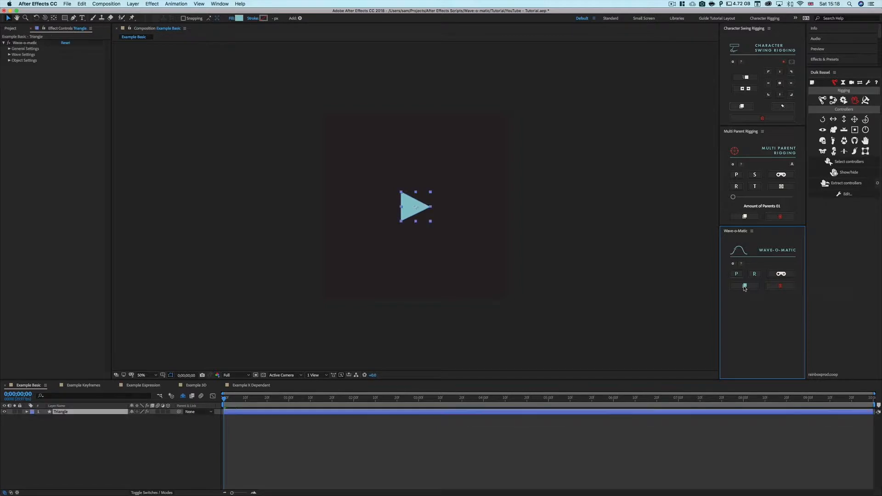
# - Expand the General Settings, Wave Settings and Object Settings groups of the Triangle's Wave-o-matic effect
pyautogui.click(65, 414)
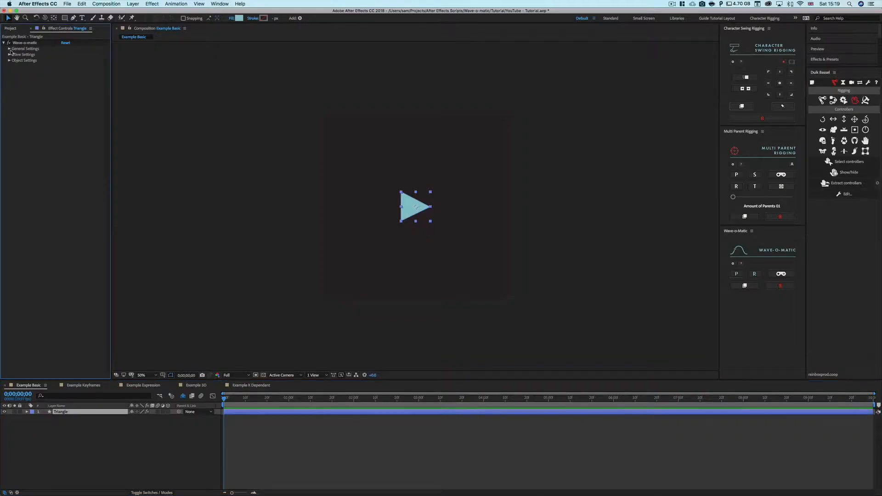
pyautogui.click(9, 49)
pyautogui.click(10, 78)
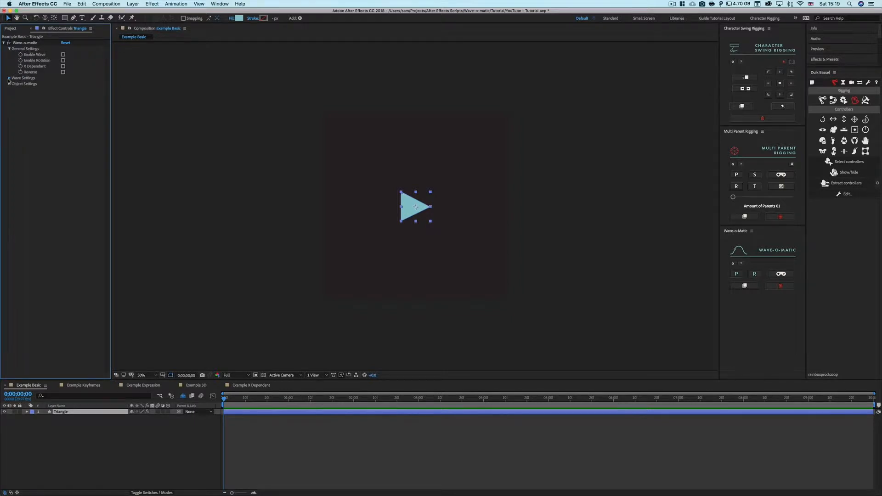
pyautogui.click(9, 125)
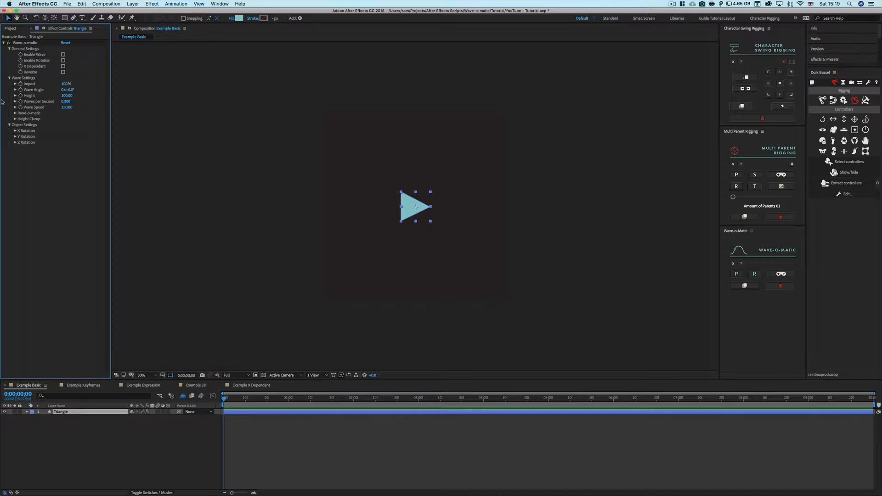
# - Turn on Enable Wave and Enable Rotation for the Triangle and preview the animation from the start
pyautogui.click(64, 54)
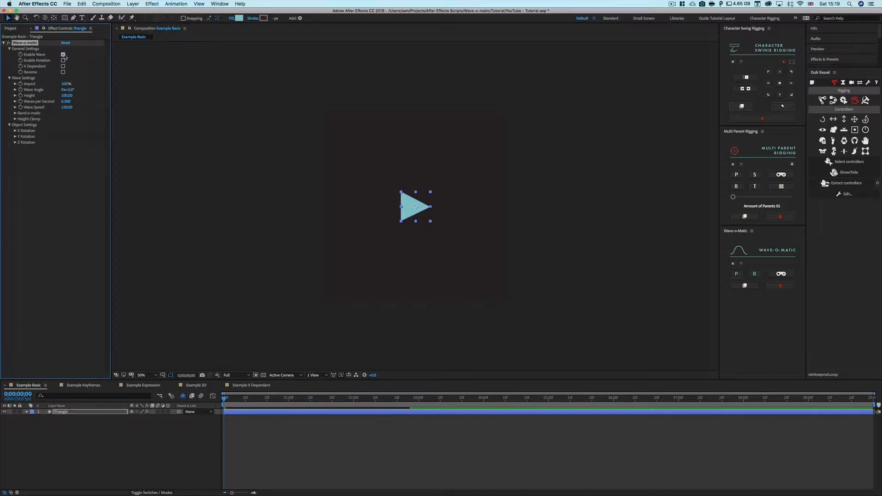
pyautogui.click(64, 61)
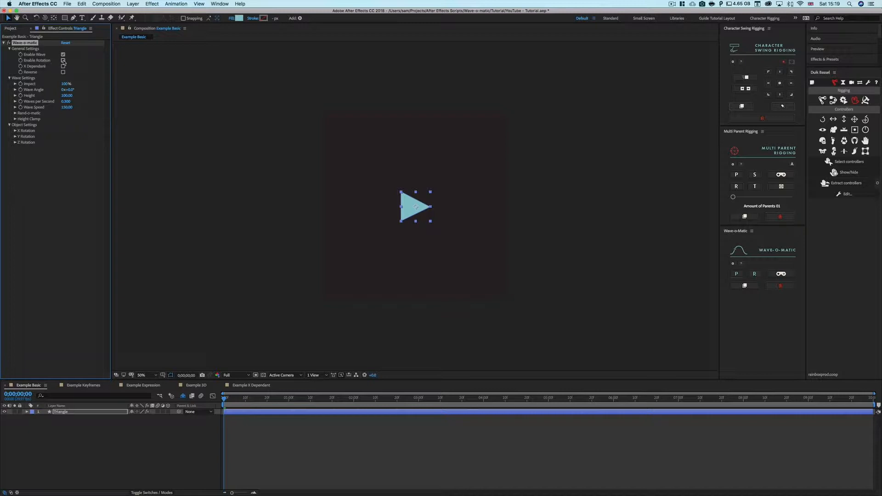
pyautogui.moveTo(225, 401); pyautogui.dragTo(196, 411)
pyautogui.press('space')
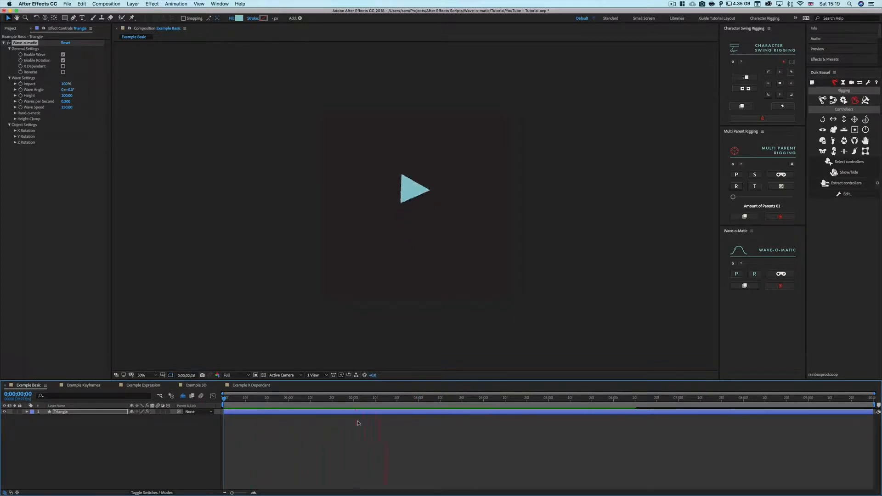
pyautogui.press('space')
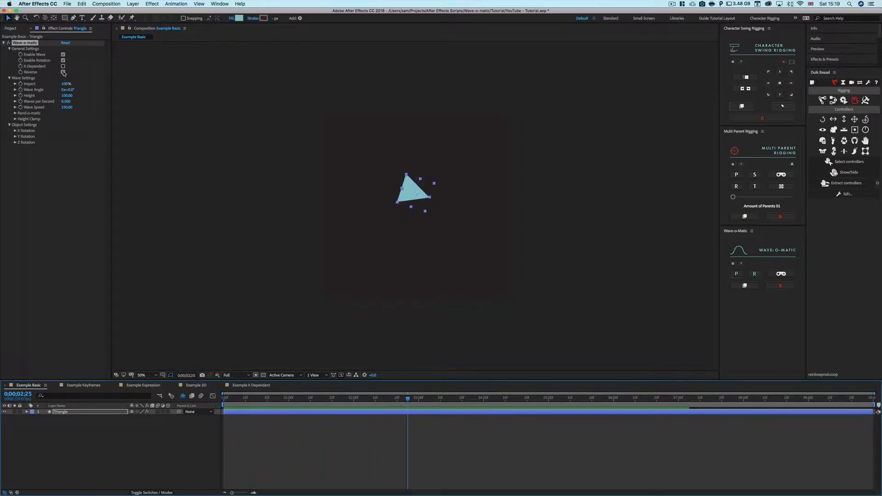
# - Turn on Reverse for the Triangle's wave, preview the reversed motion from the start, and turn Reverse off
pyautogui.click(64, 73)
pyautogui.click(267, 420)
pyautogui.press('Home')
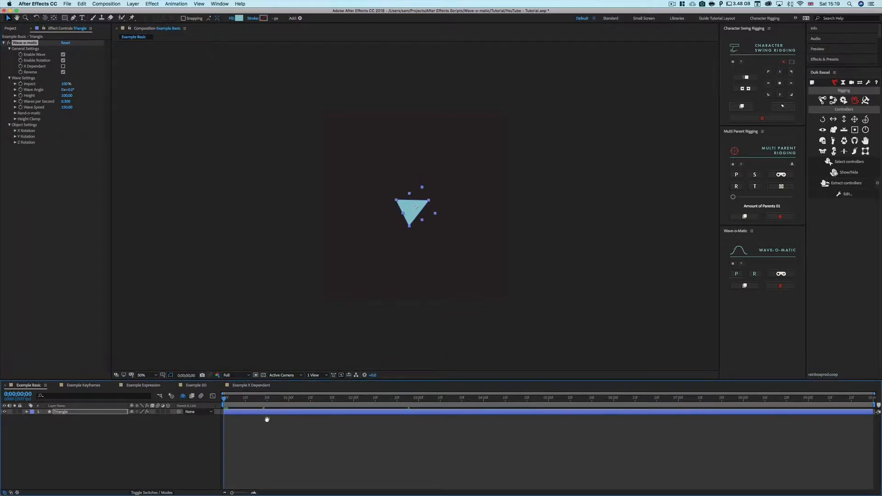
pyautogui.press('space')
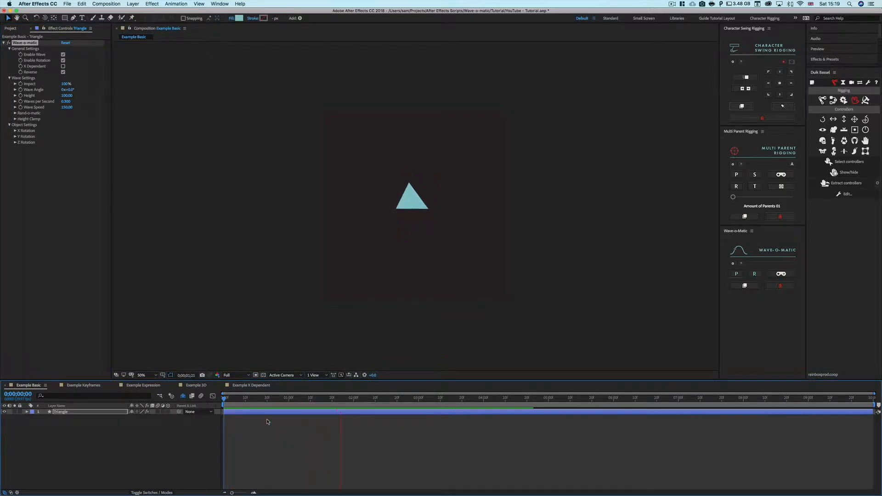
pyautogui.click(63, 72)
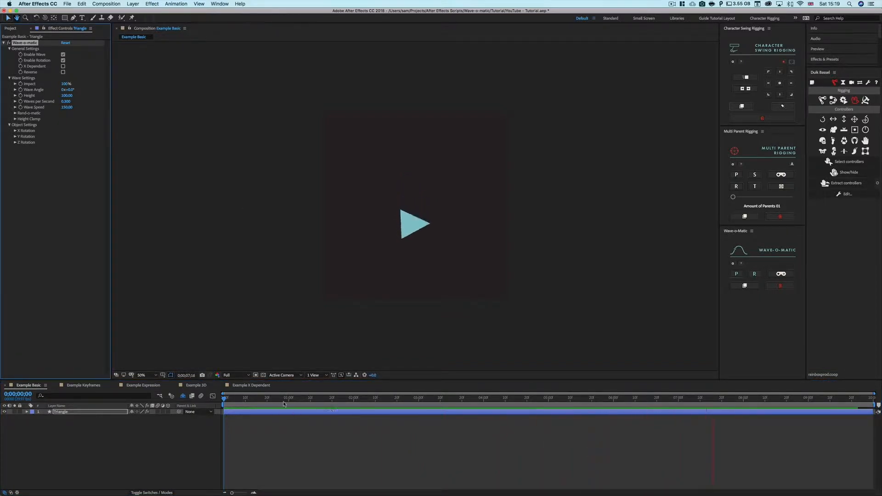
# - At time 0;00;00;20, expand the wave's Impact setting and shift the Triangle left and slightly down in the composition
pyautogui.moveTo(283, 399)
pyautogui.mouseDown()
pyautogui.moveTo(211, 403)
pyautogui.moveTo(268, 399)
pyautogui.mouseUp()
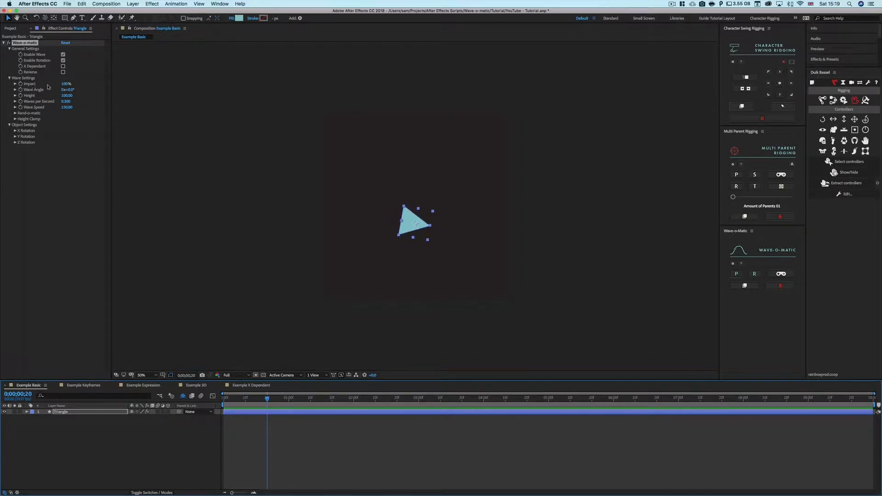
pyautogui.click(29, 80)
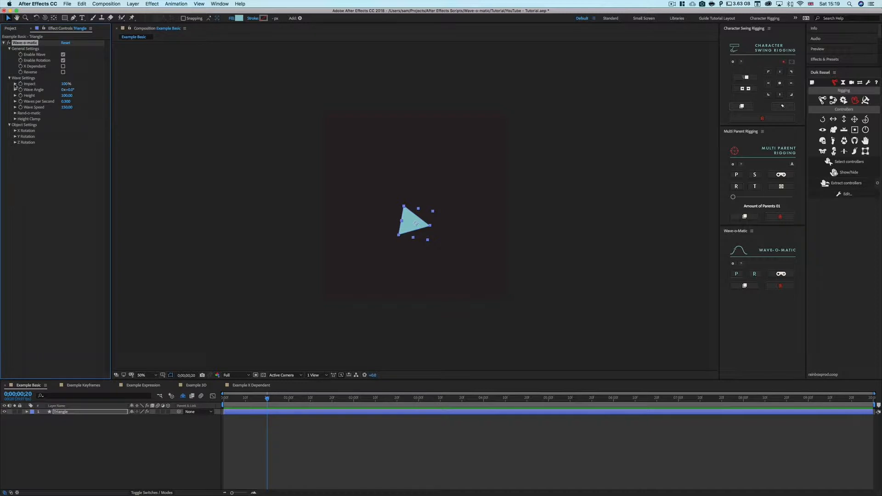
pyautogui.click(15, 84)
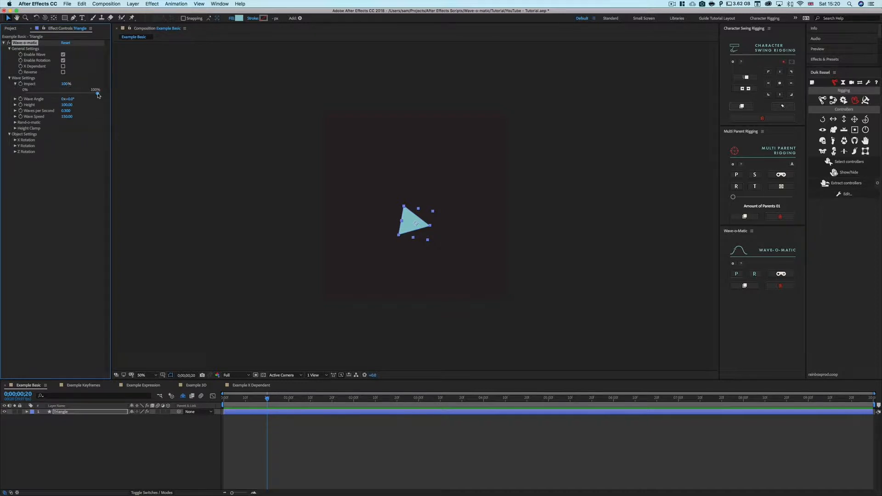
pyautogui.moveTo(98, 96)
pyautogui.mouseDown()
pyautogui.moveTo(32, 95)
pyautogui.moveTo(101, 95)
pyautogui.mouseUp()
pyautogui.click(409, 221)
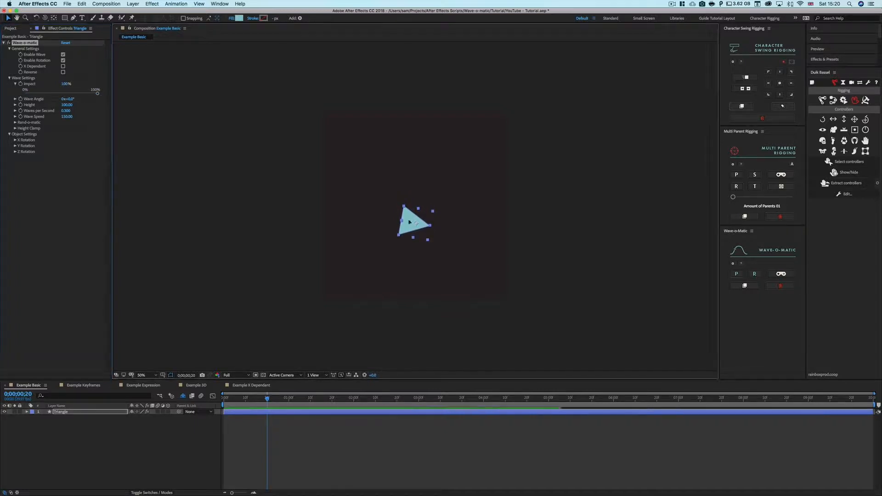
pyautogui.moveTo(409, 222); pyautogui.dragTo(370, 238)
# - Set the Triangle's wave Impact to 0% and preview the animation
pyautogui.moveTo(91, 94); pyautogui.dragTo(7, 95)
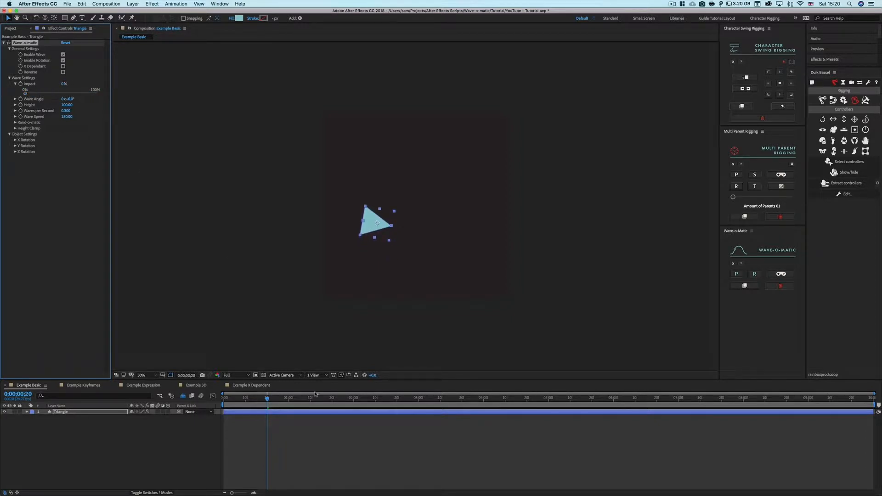
pyautogui.click(289, 420)
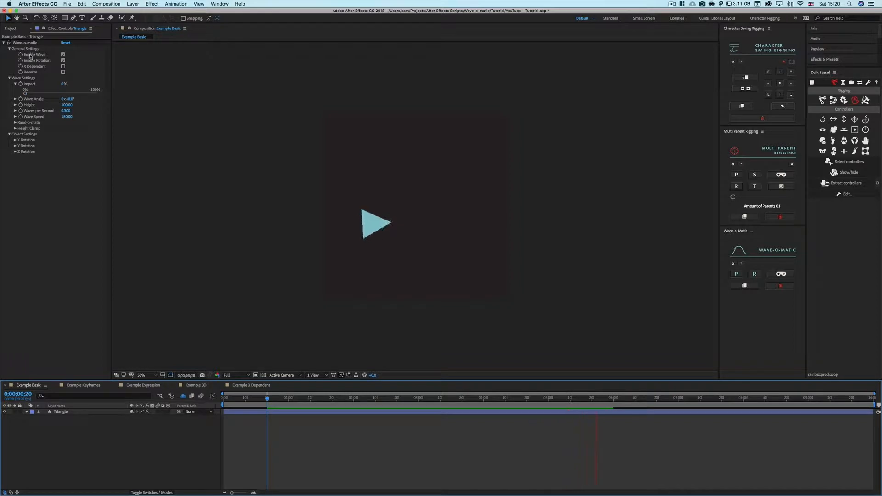
pyautogui.press('space')
# - Turn off Enable Rotation for the Triangle and preview the animation from near the start
pyautogui.click(62, 60)
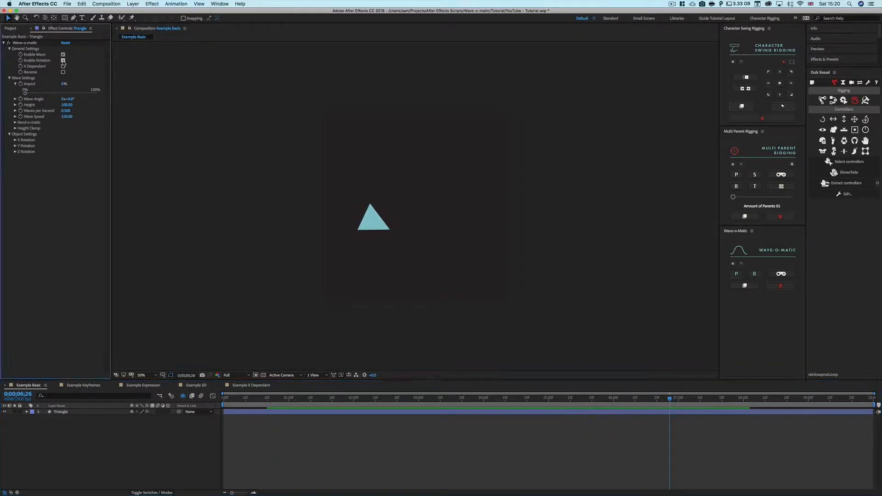
pyautogui.click(63, 60)
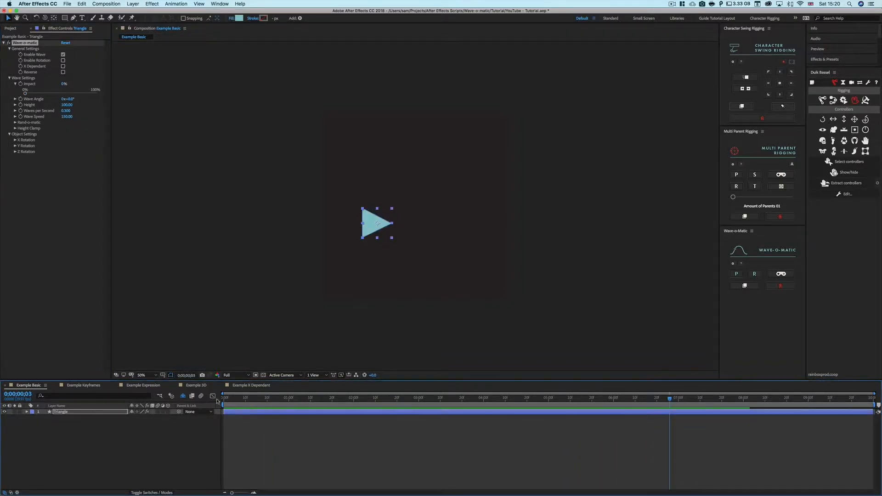
pyautogui.press('space')
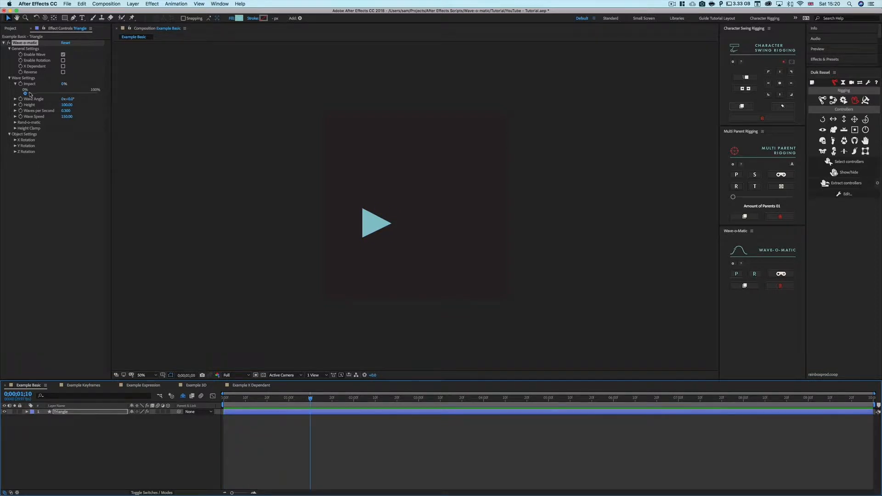
# - Raise the Triangle's wave Impact through about 43% and 84% to 100%, previewing from the start after each change
pyautogui.moveTo(25, 93); pyautogui.dragTo(33, 94)
pyautogui.click(224, 392)
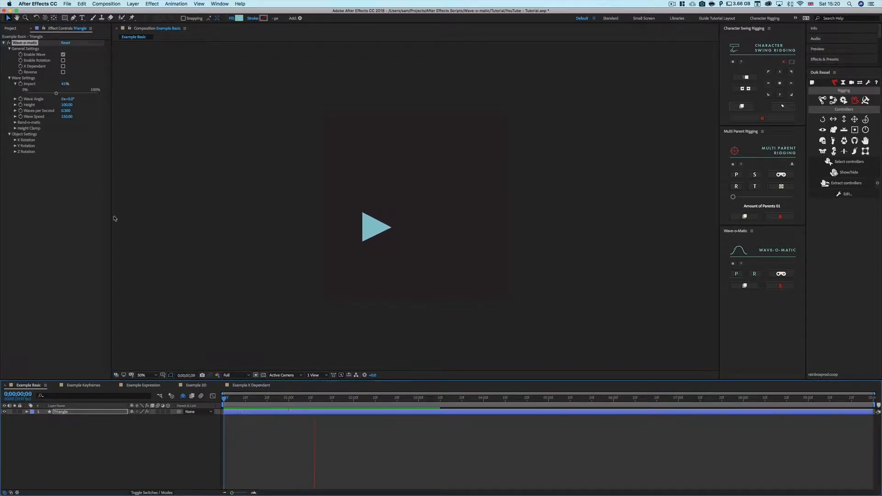
pyautogui.moveTo(56, 94); pyautogui.dragTo(86, 93)
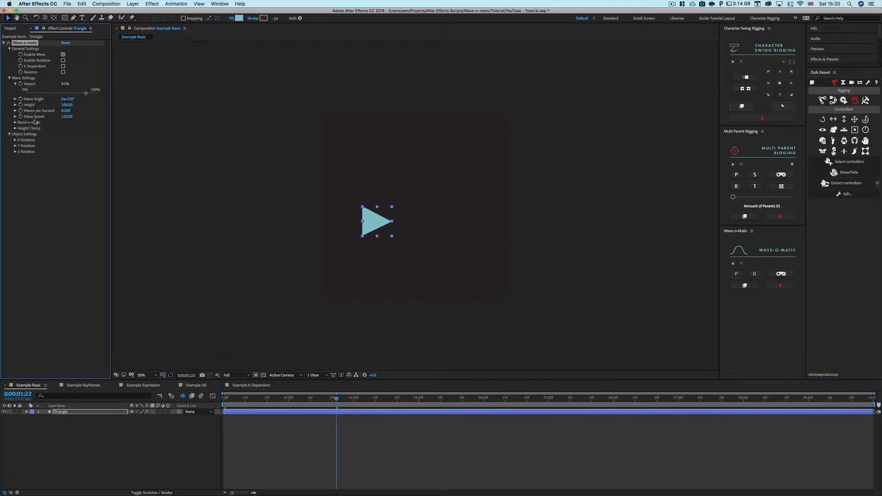
pyautogui.click(223, 396)
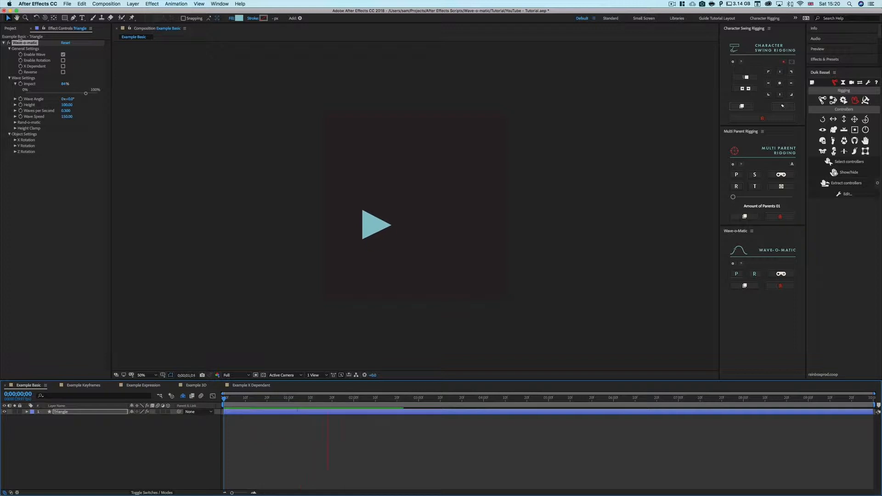
pyautogui.moveTo(85, 93); pyautogui.dragTo(137, 100)
pyautogui.click(224, 398)
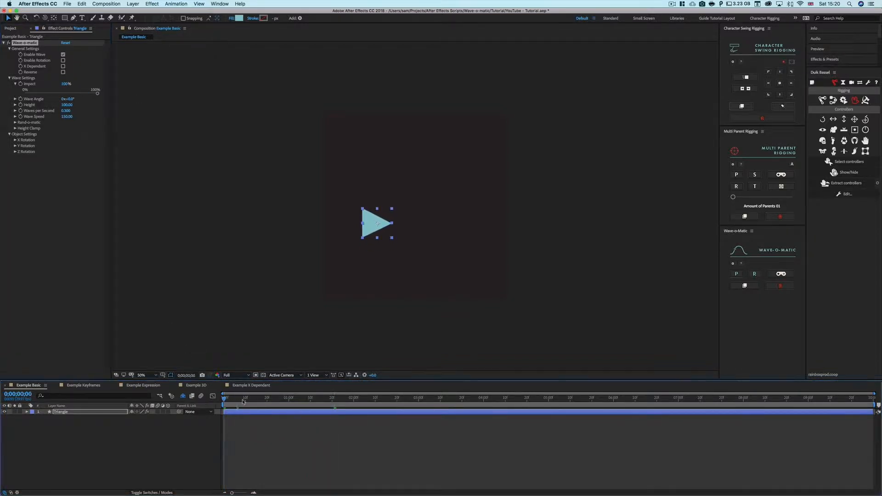
pyautogui.press('space')
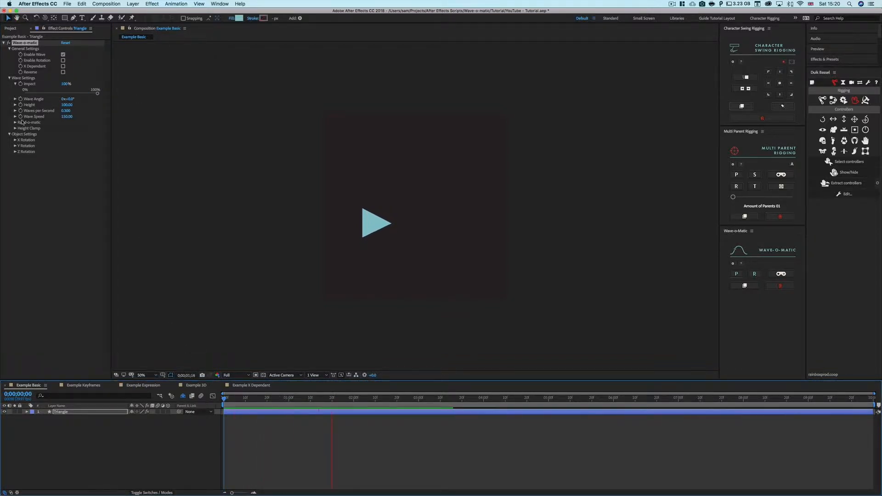
# - Move the Triangle right and slightly up at 0;00;02;28, preview its motion, and collapse the Impact setting
pyautogui.click(250, 413)
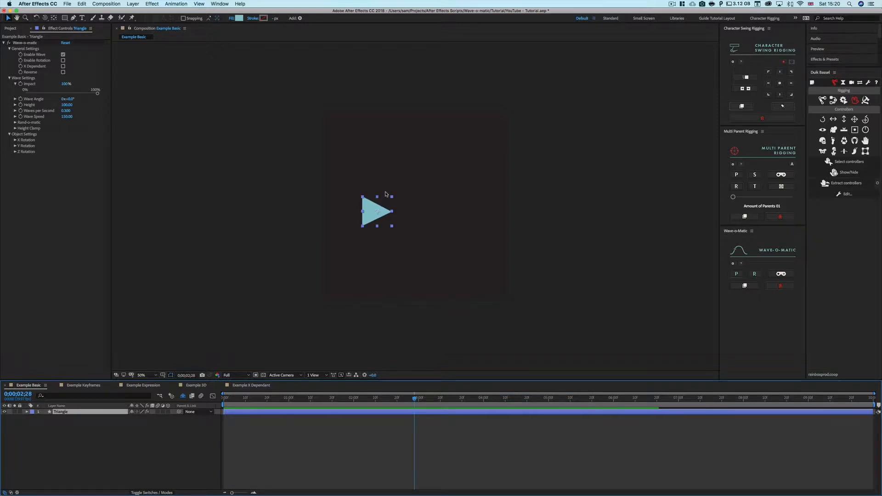
pyautogui.moveTo(381, 216); pyautogui.dragTo(414, 205)
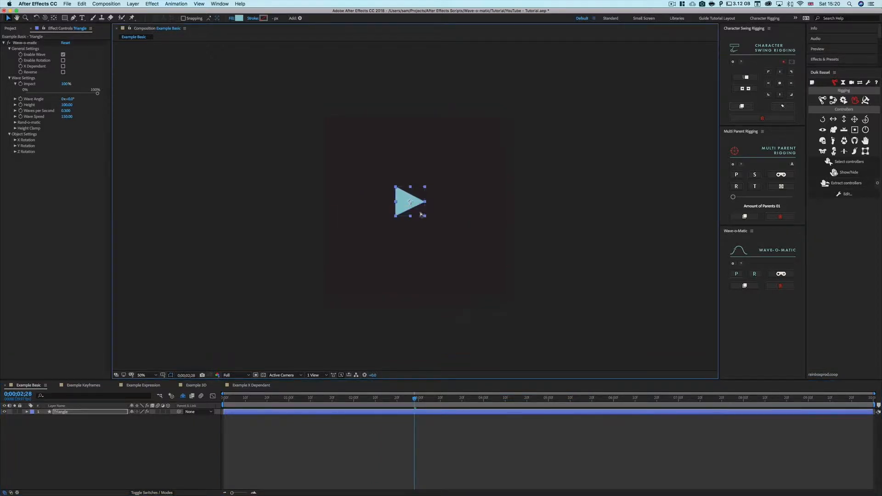
pyautogui.press('space')
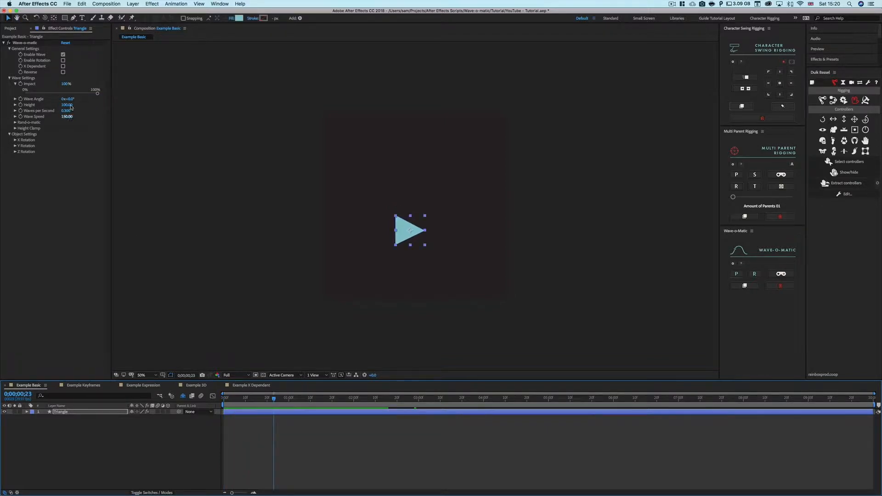
pyautogui.click(15, 84)
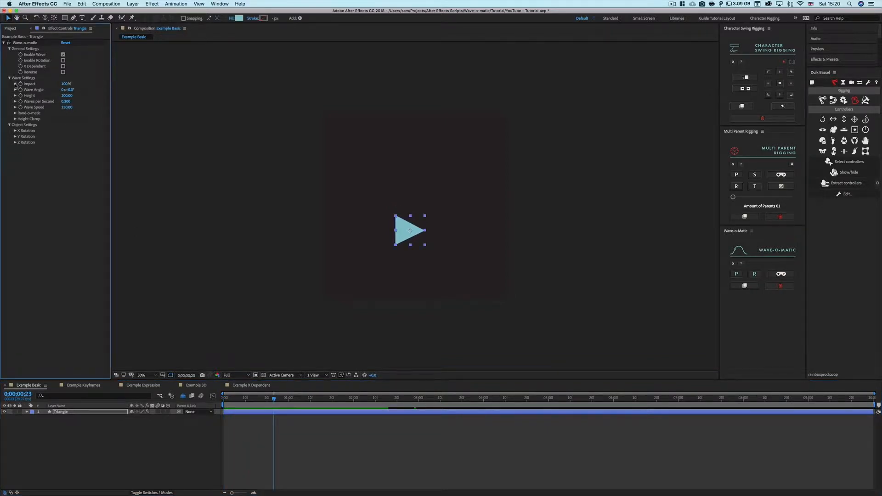
# - Set the Wave Angle to 90° at 0;00;00;11, raise it to 198°, and scrub the timeline after each change
pyautogui.moveTo(278, 398); pyautogui.dragTo(248, 398)
pyautogui.click(71, 89)
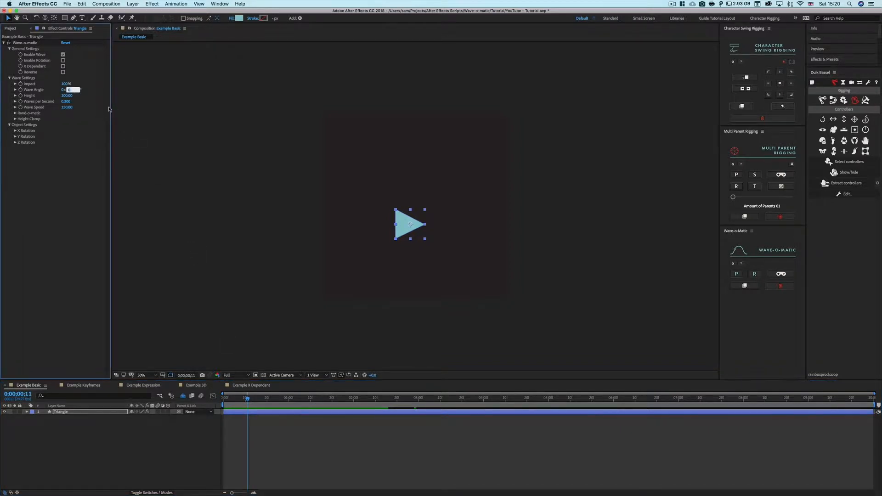
pyautogui.write('90')
pyautogui.press('Return')
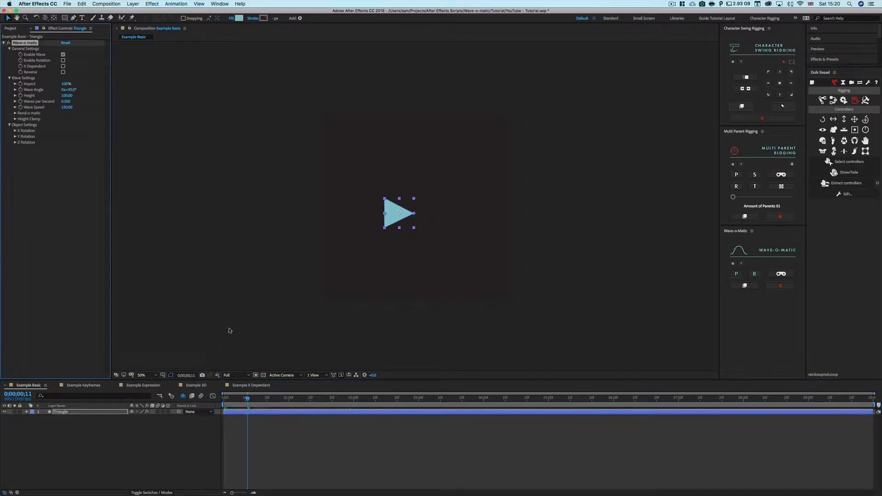
pyautogui.moveTo(252, 398); pyautogui.dragTo(295, 398)
pyautogui.moveTo(68, 89); pyautogui.dragTo(109, 89)
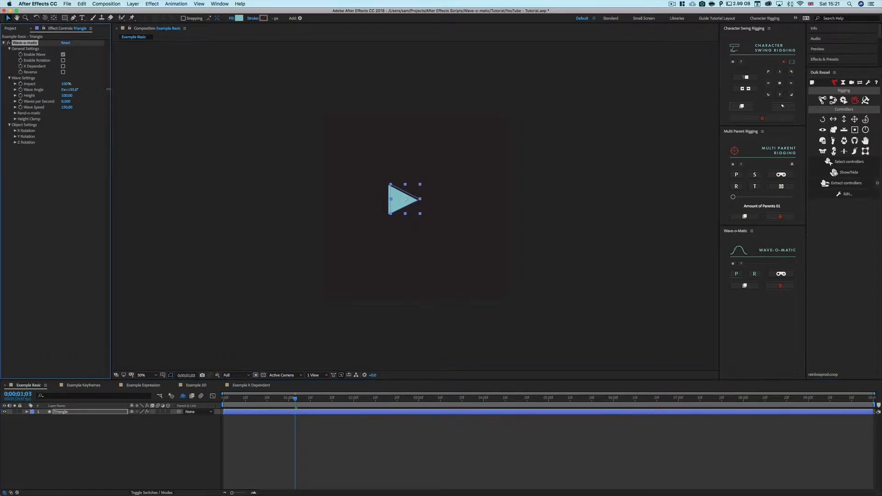
pyautogui.moveTo(296, 399); pyautogui.dragTo(220, 398)
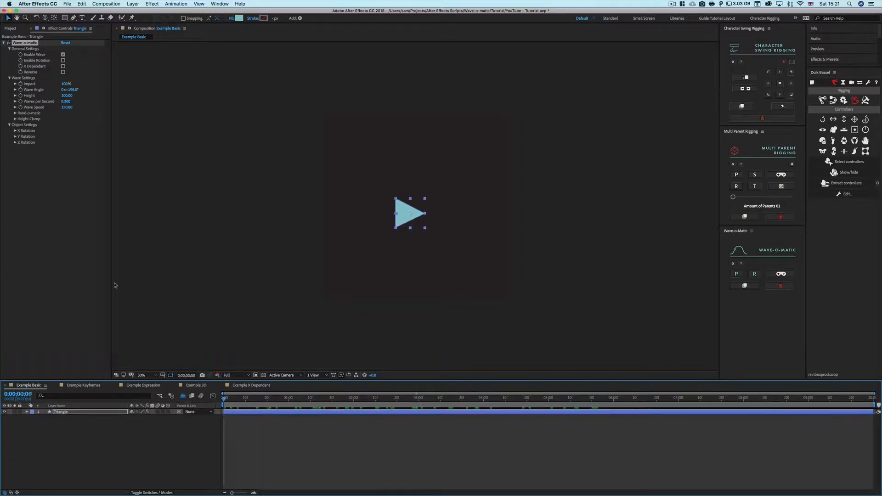
# - Set the Triangle's Wave Angle to 0°, preview the motion, and return the playhead to the start
pyautogui.click(72, 90)
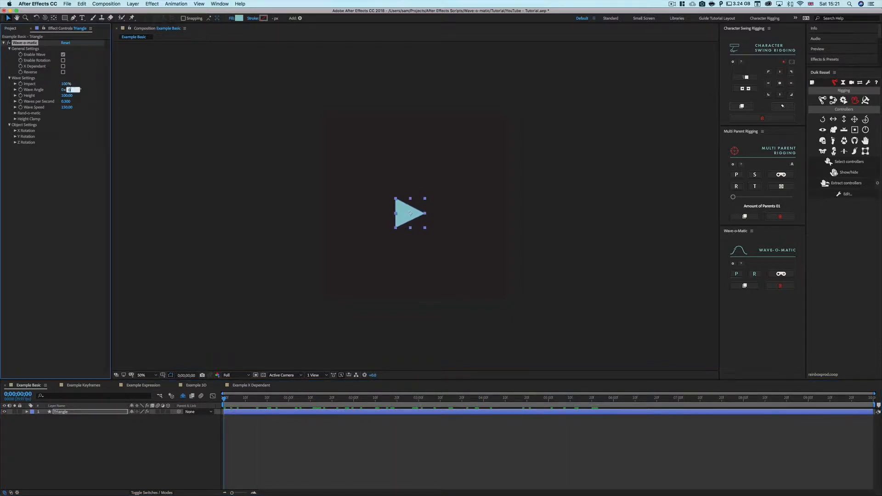
pyautogui.write('0')
pyautogui.press('Return')
pyautogui.click(51, 186)
pyautogui.moveTo(225, 399); pyautogui.dragTo(268, 399)
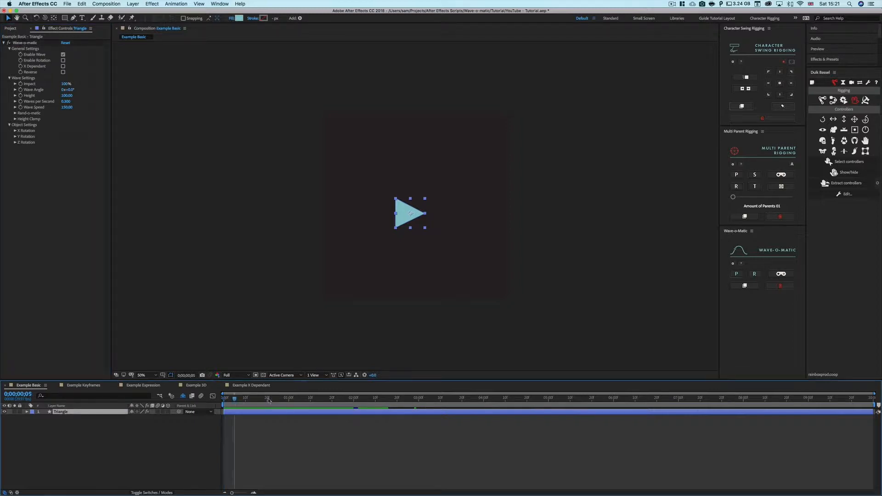
pyautogui.press('space')
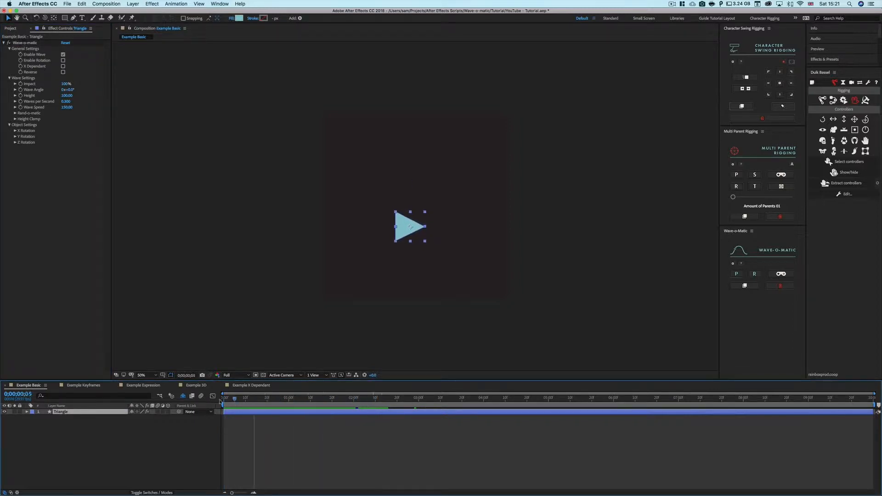
pyautogui.click(221, 402)
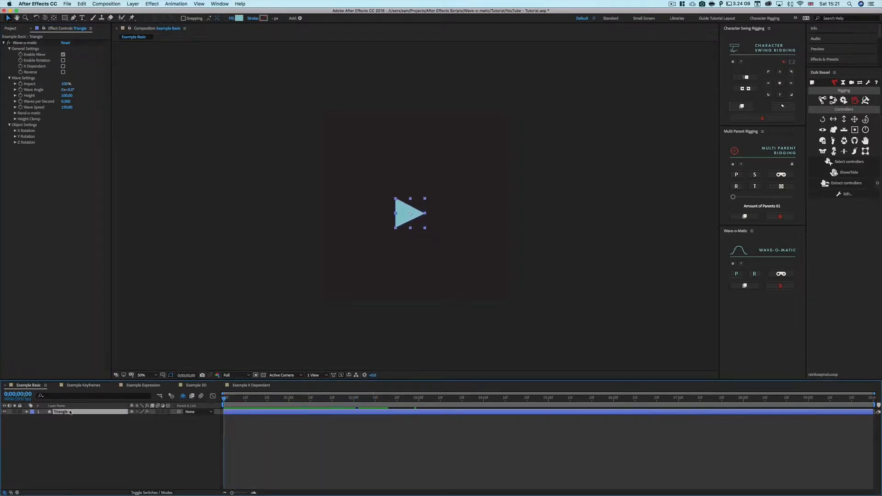
# - With Enable Wave temporarily off, move the Triangle slightly right and down, and scrub to 0;00;01;13 with the wave back on
pyautogui.click(63, 55)
pyautogui.moveTo(421, 219); pyautogui.dragTo(429, 220)
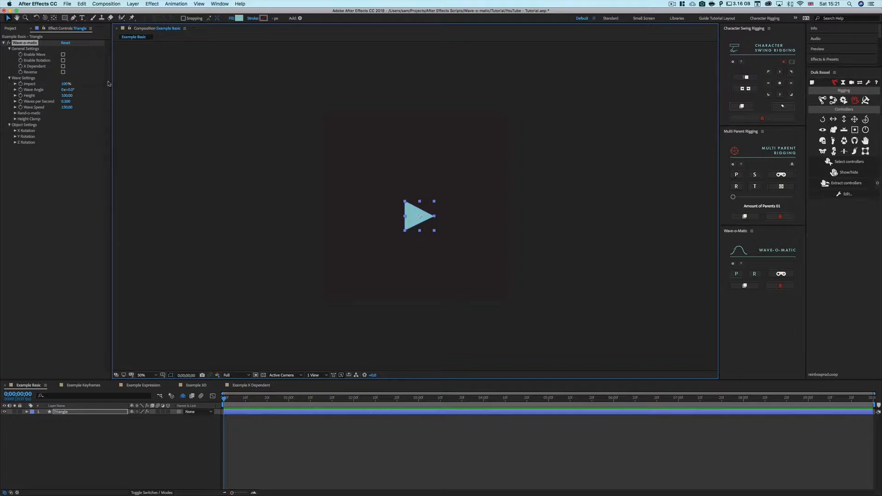
pyautogui.click(63, 55)
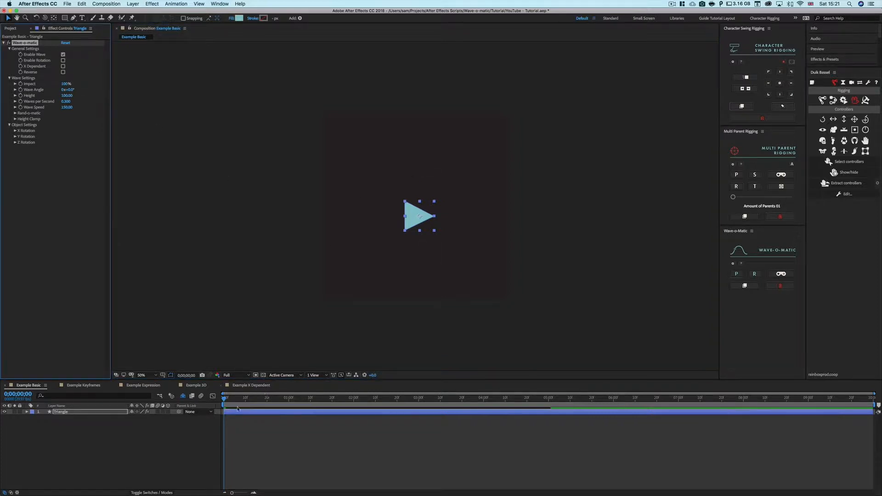
pyautogui.moveTo(226, 398); pyautogui.dragTo(274, 369)
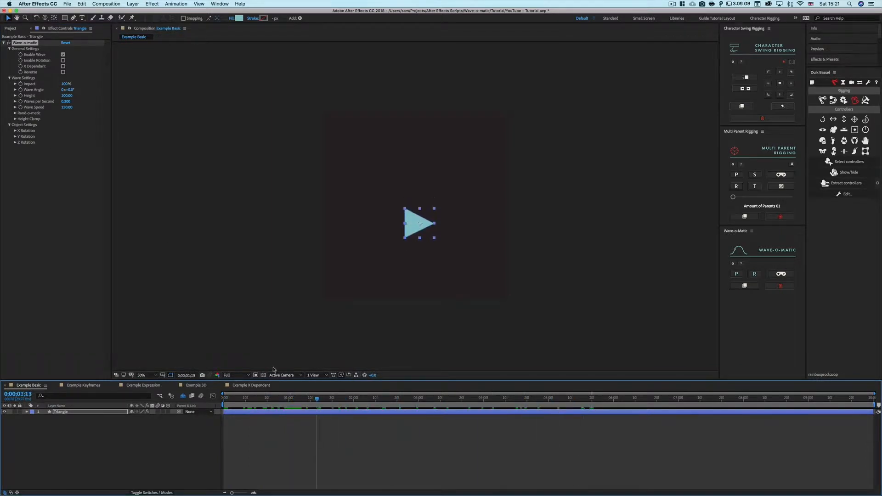
# - Set the Triangle's wave Height to 400, preview it from the start, and scrub to 0;00;01;26
pyautogui.click(65, 95)
pyautogui.write('40')
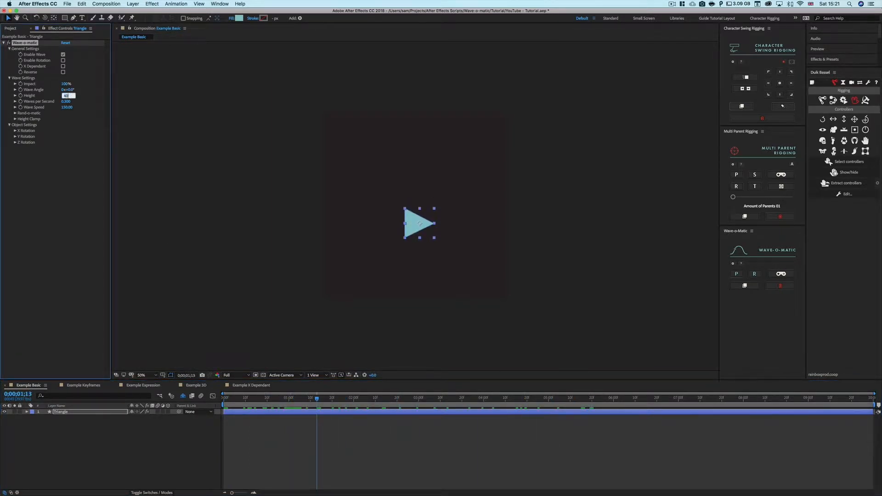
pyautogui.write('0')
pyautogui.press('Return')
pyautogui.click(156, 460)
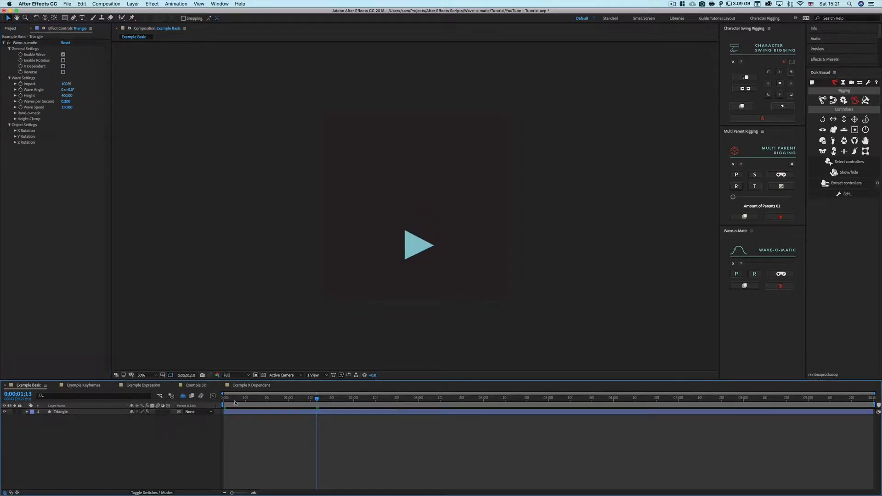
pyautogui.press('space')
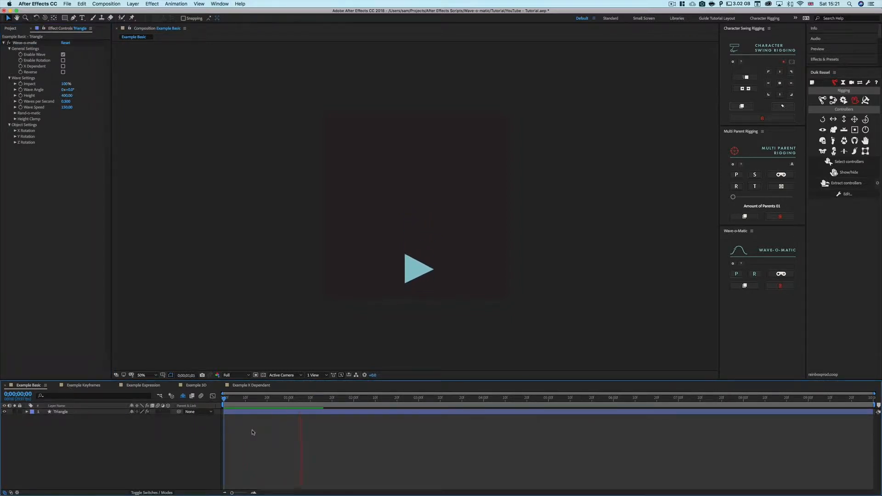
pyautogui.press('space')
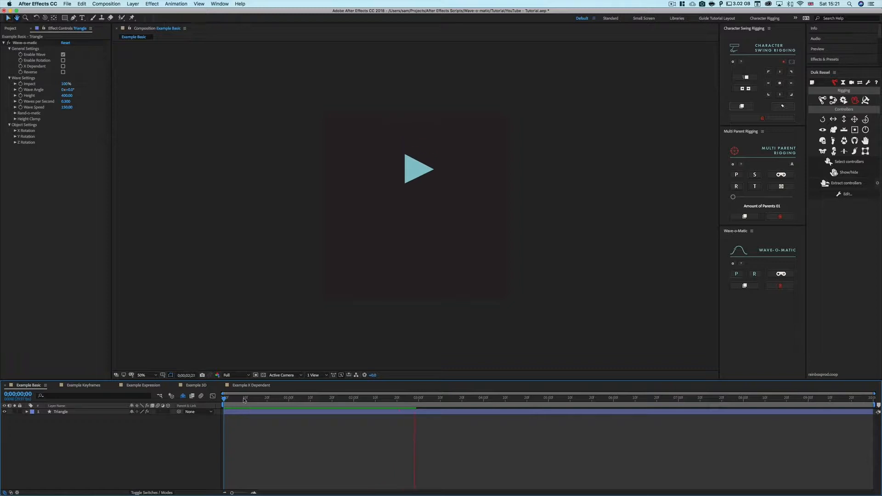
pyautogui.moveTo(244, 400); pyautogui.dragTo(345, 403)
# - Set the Triangle's wave Height to 300 and preview the wave with the layer deselected
pyautogui.click(67, 95)
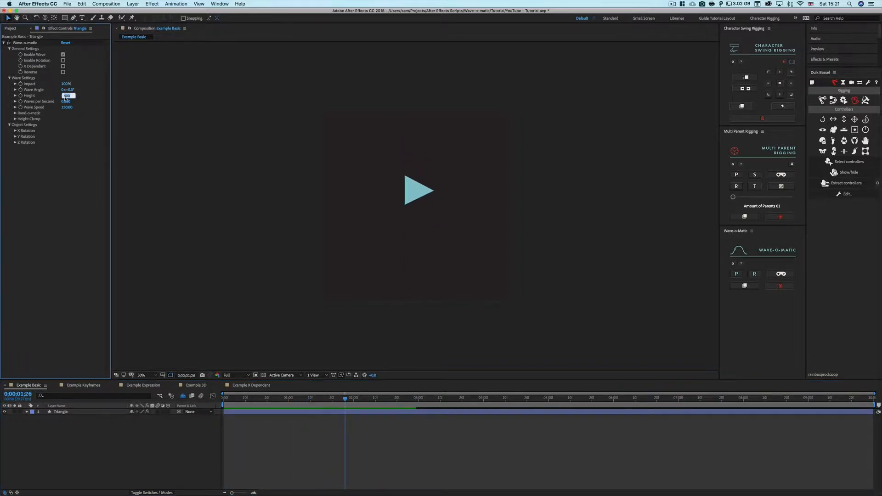
pyautogui.write('300')
pyautogui.press('Return')
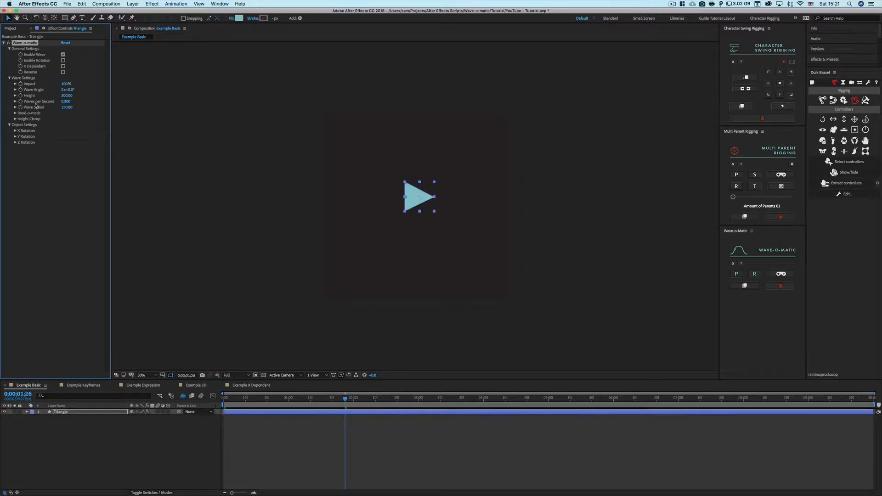
pyautogui.click(66, 101)
pyautogui.click(184, 448)
pyautogui.press('space')
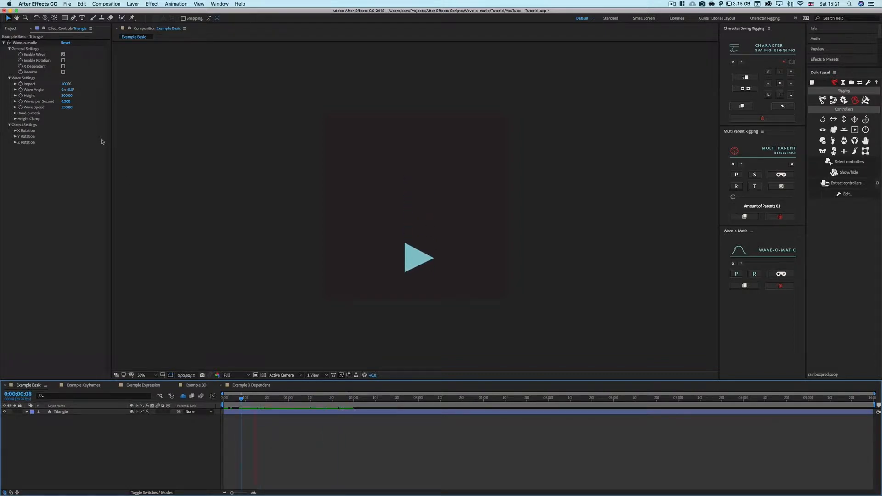
# - Set the Triangle's Waves per Second to 2 and preview the faster motion from the start
pyautogui.click(67, 102)
pyautogui.write('2')
pyautogui.press('Return')
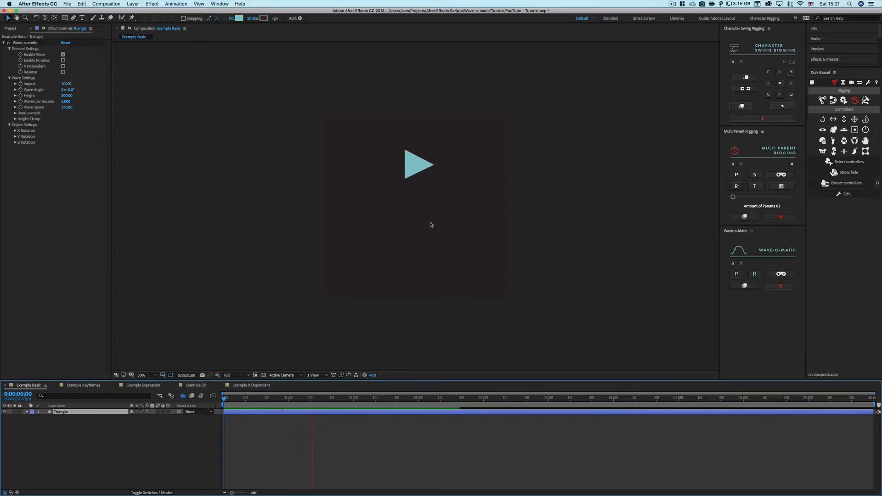
# - Set Waves per Second to 0.3 and move the playhead back to 0;00;00;02
pyautogui.click(68, 101)
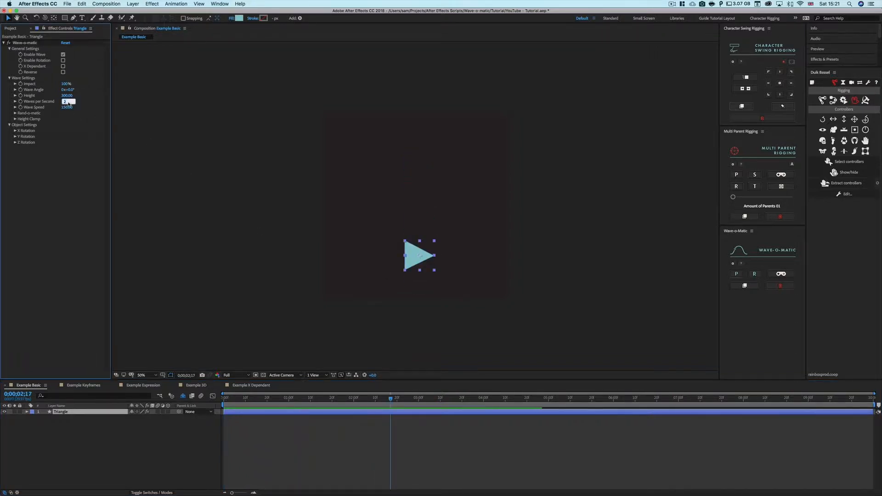
pyautogui.write('0.3')
pyautogui.press('Return')
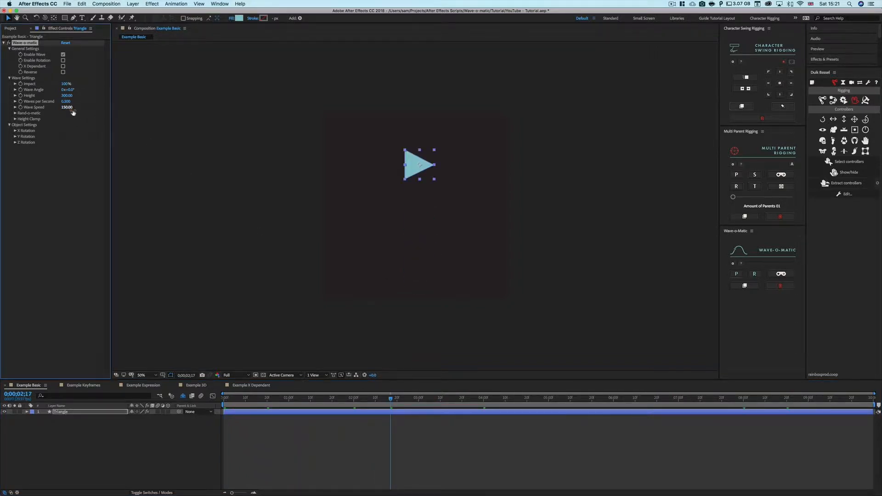
pyautogui.click(243, 403)
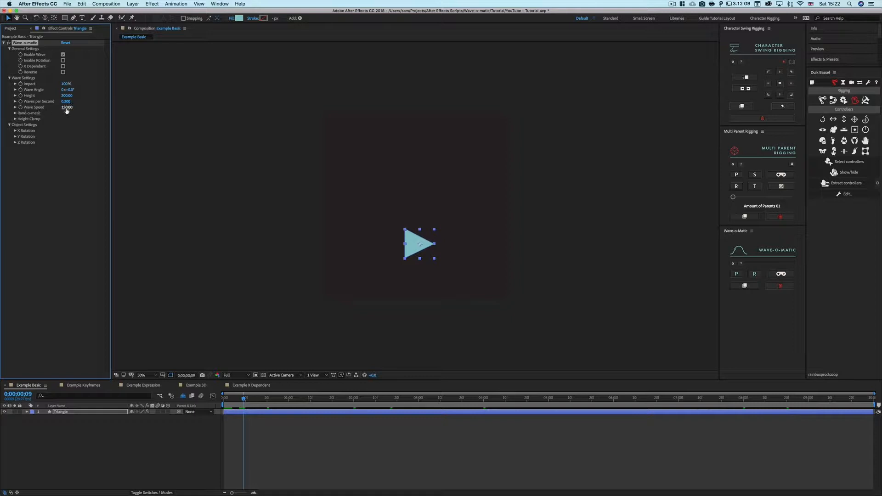
pyautogui.click(229, 399)
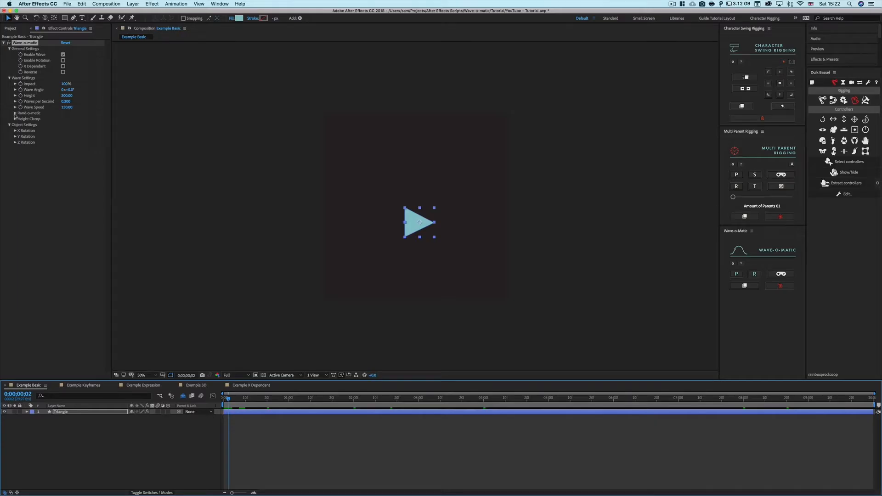
# - Expand the Rand-o-matic and Wave Height Gitter settings of the Triangle's Wave-o-matic effect and enable the Height randomisation
pyautogui.click(15, 113)
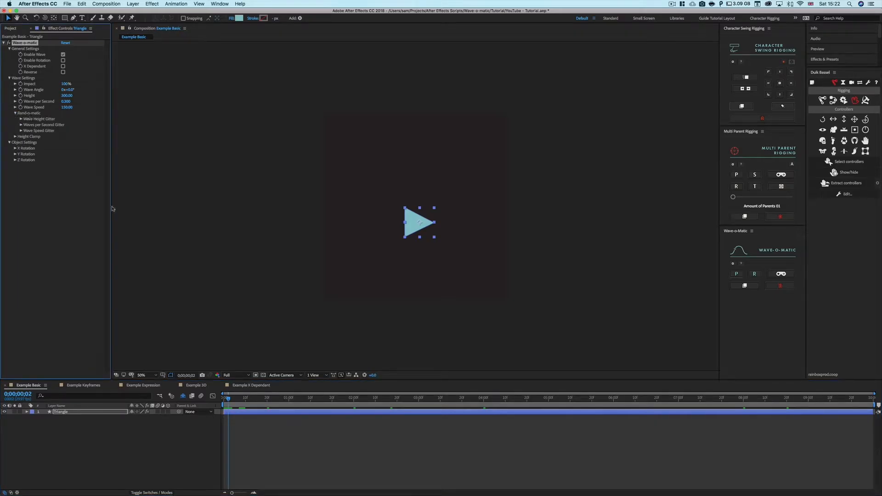
pyautogui.moveTo(229, 399)
pyautogui.mouseDown()
pyautogui.moveTo(249, 400)
pyautogui.moveTo(228, 399)
pyautogui.mouseUp()
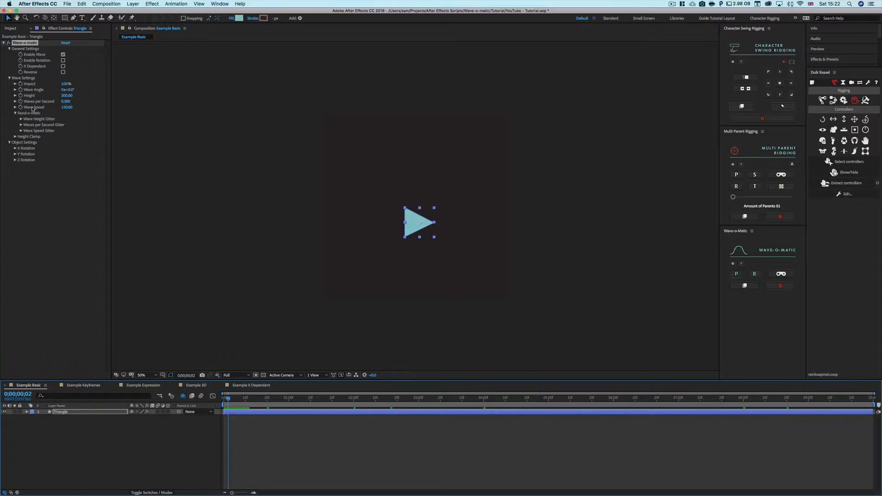
pyautogui.click(21, 119)
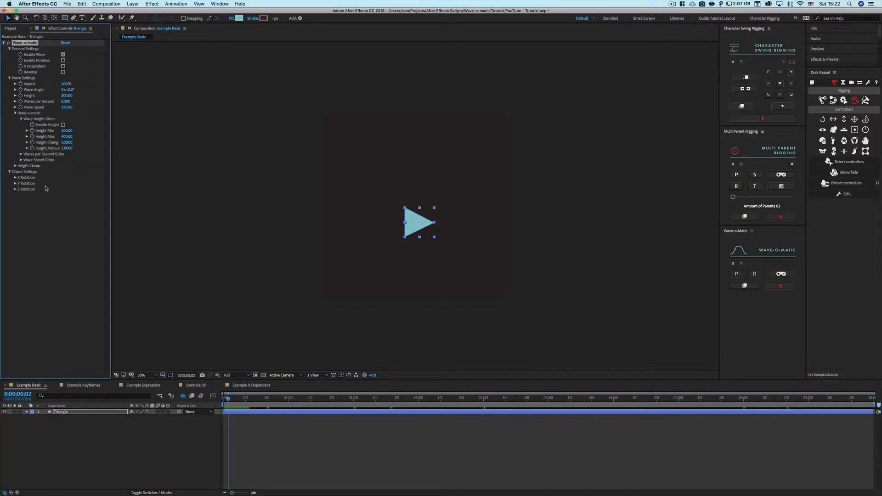
pyautogui.click(63, 125)
pyautogui.click(68, 137)
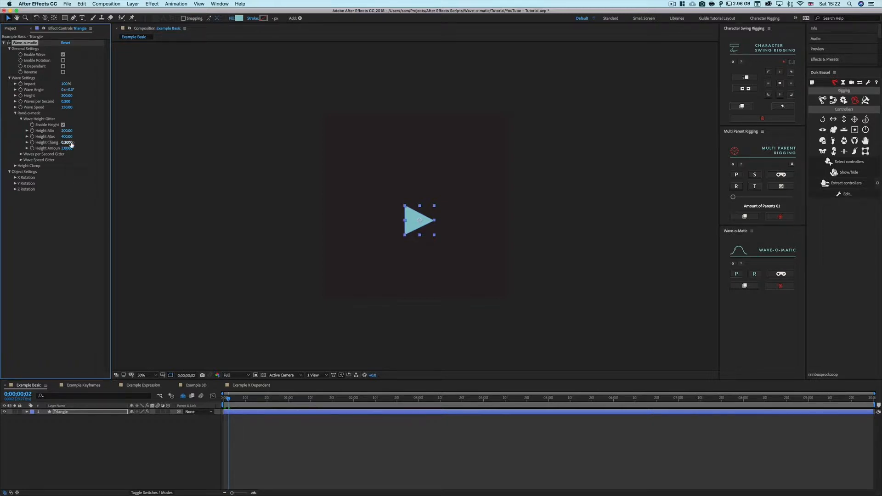
pyautogui.click(69, 143)
pyautogui.press('Return')
# - Preview the Triangle's randomised wave height twice from the start of the composition
pyautogui.click(262, 414)
pyautogui.press('space')
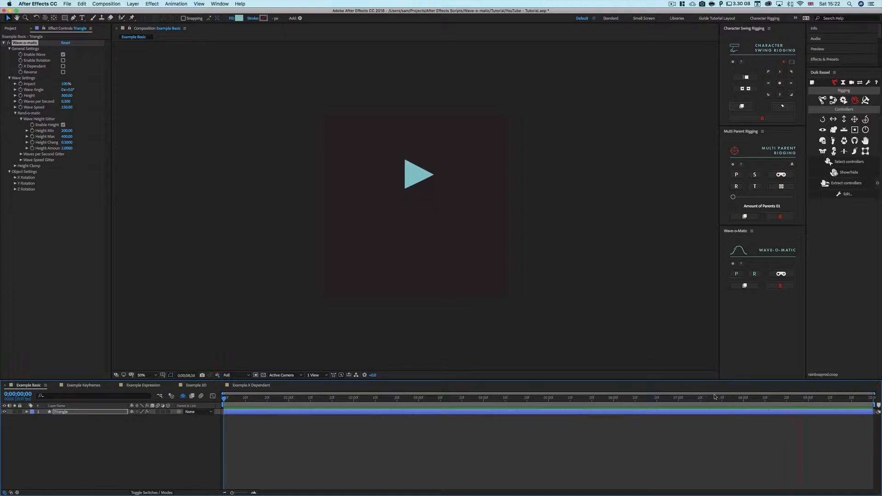
pyautogui.press('space')
pyautogui.moveTo(229, 400); pyautogui.dragTo(881, 421)
pyautogui.press('space')
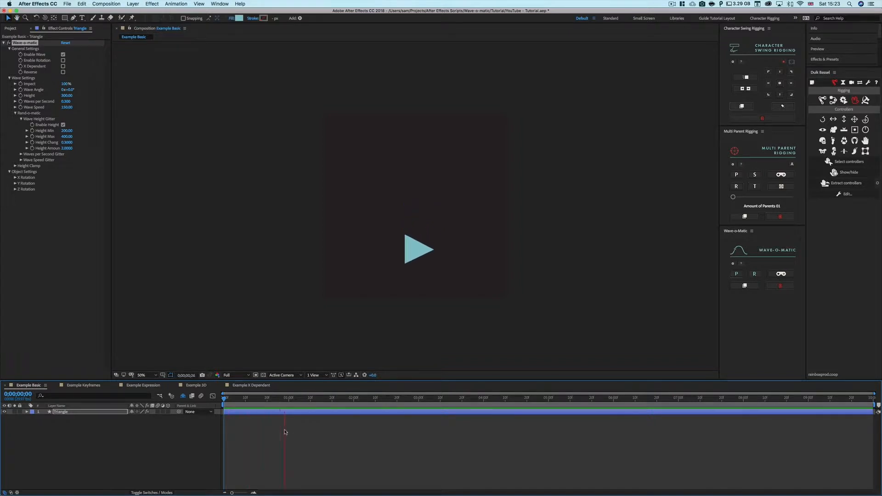
pyautogui.press('space')
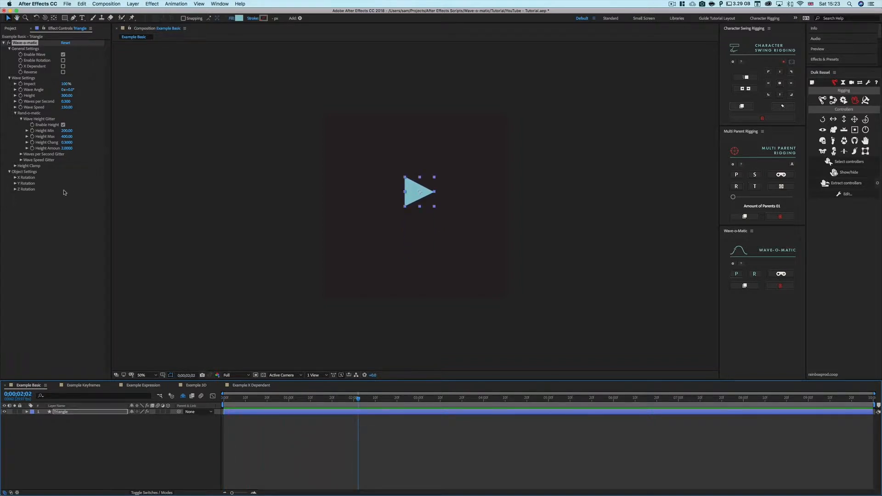
# - Try a higher Height Change value in the Wave Height Gitter settings and preview the motion from the start
pyautogui.click(70, 143)
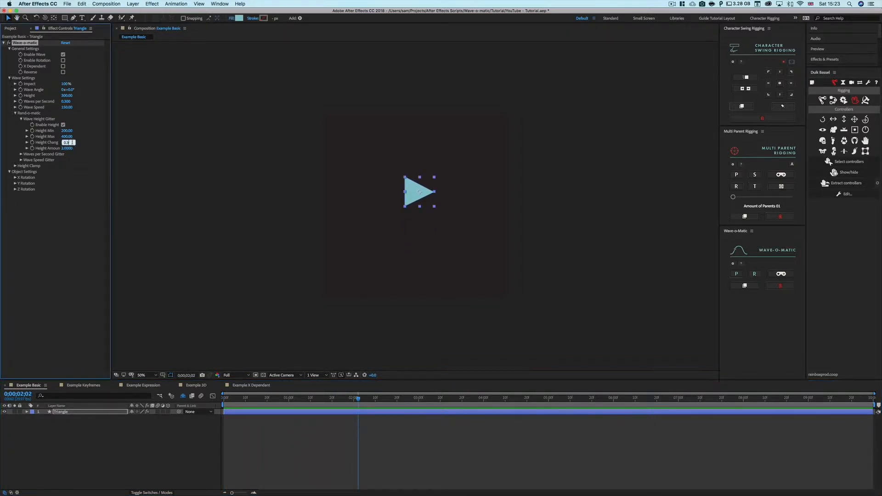
pyautogui.press('Return')
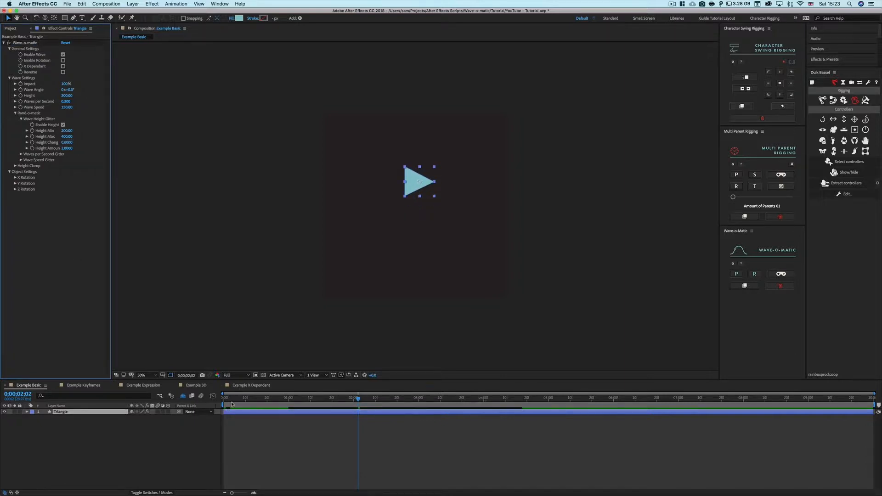
pyautogui.press('space')
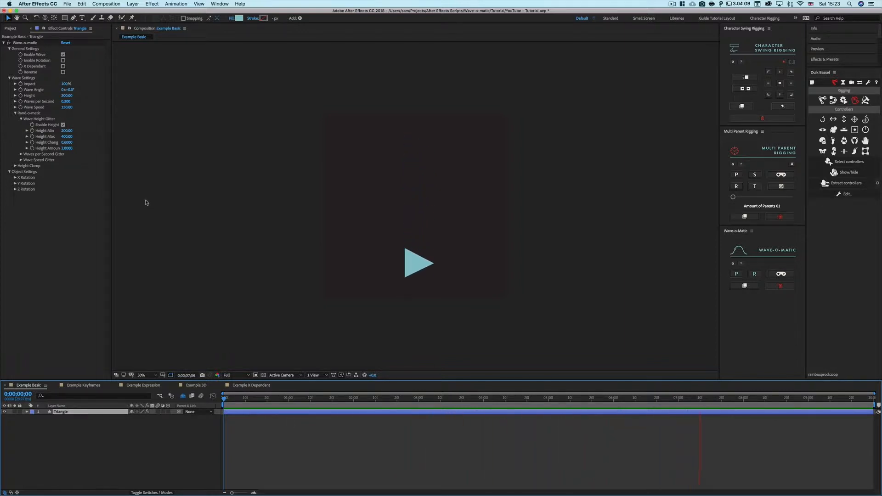
pyautogui.press('space')
# - Set the Height Change value in the Wave Height Gitter settings to 16 and preview the Triangle's motion
pyautogui.click(68, 143)
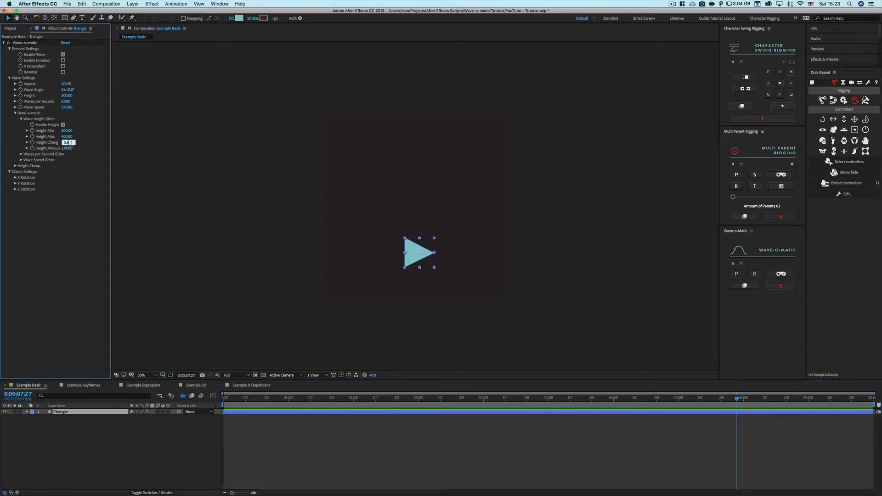
pyautogui.press('Return')
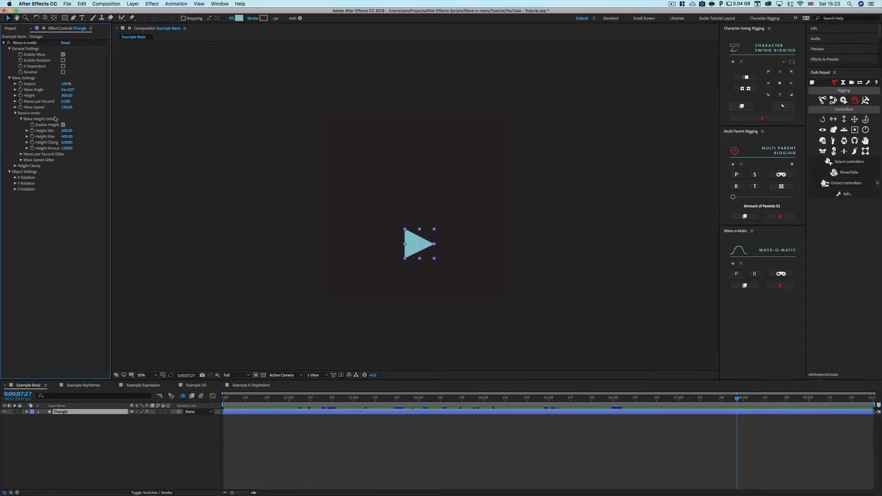
pyautogui.click(68, 142)
pyautogui.write('16')
pyautogui.press('Return')
pyautogui.click(284, 415)
pyautogui.press('space')
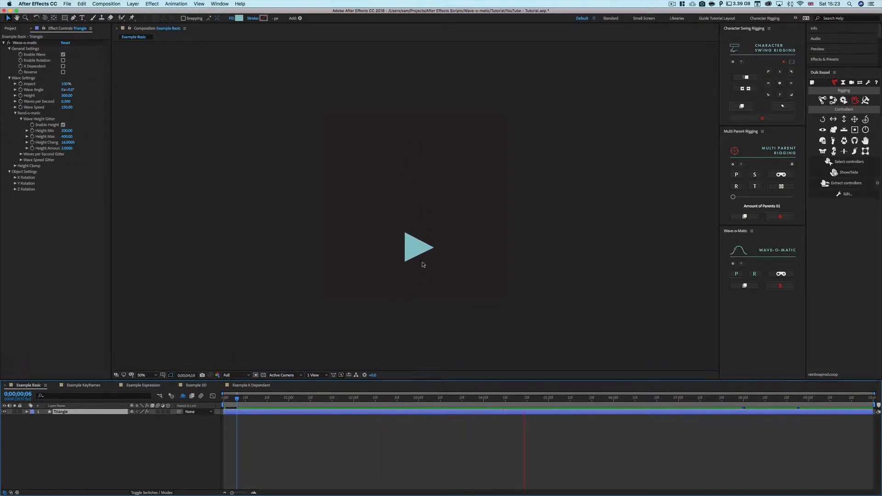
# - Disable the Height randomisation at the start of the timeline and preview the regular wave with the layer deselected
pyautogui.moveTo(241, 399); pyautogui.dragTo(205, 403)
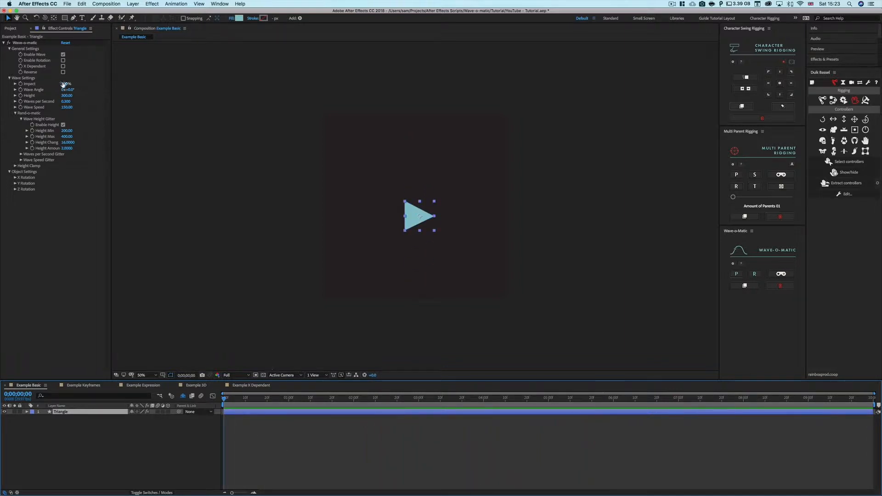
pyautogui.click(62, 125)
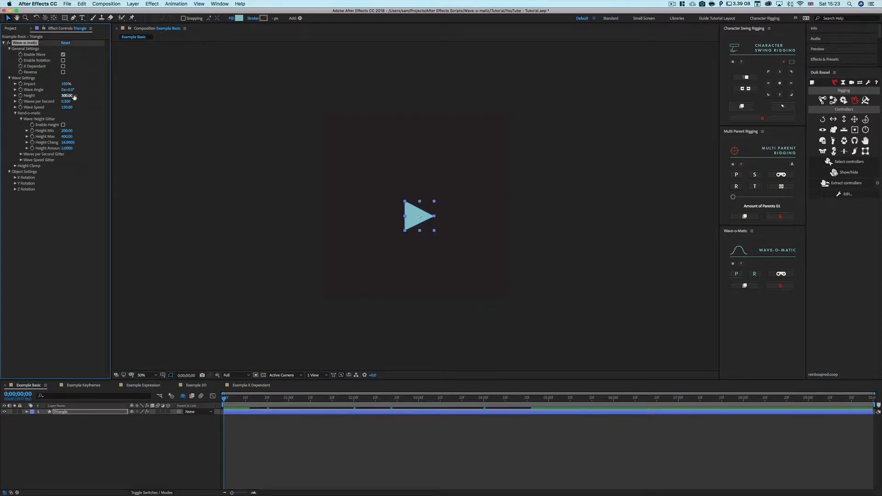
pyautogui.click(243, 439)
pyautogui.press('space')
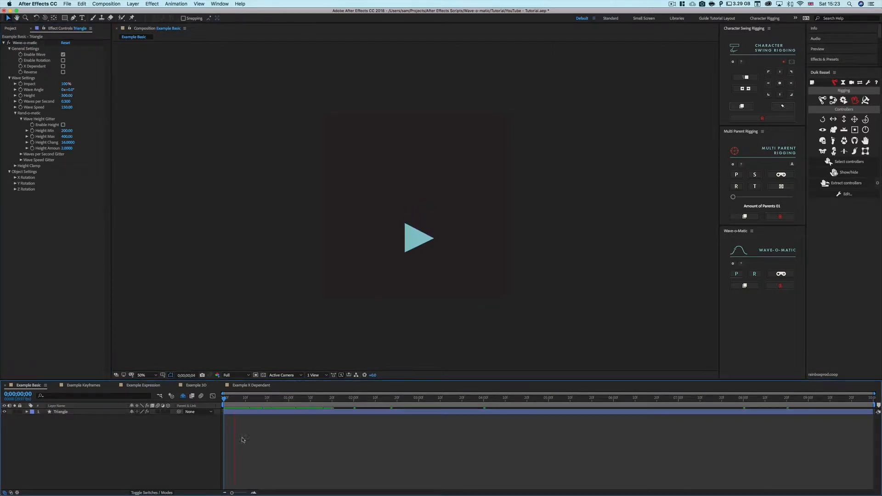
pyautogui.press('space')
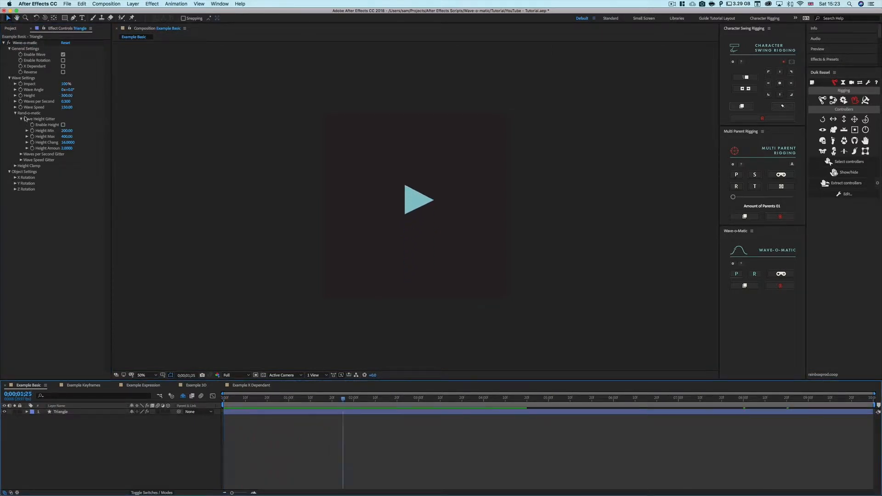
# - Collapse the Wave Height Gitter settings and examine the Waves per Second Gitter and Wave Speed Gitter options
pyautogui.click(21, 119)
pyautogui.click(21, 119)
pyautogui.click(21, 125)
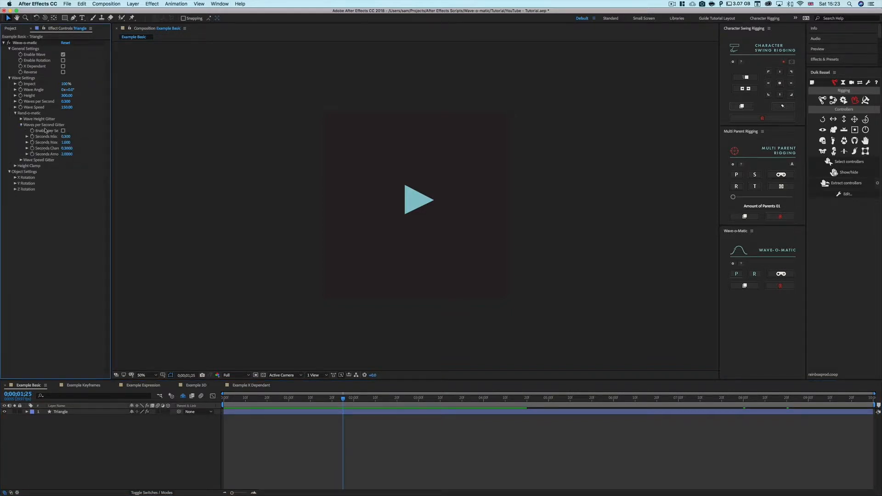
pyautogui.click(20, 125)
pyautogui.click(21, 130)
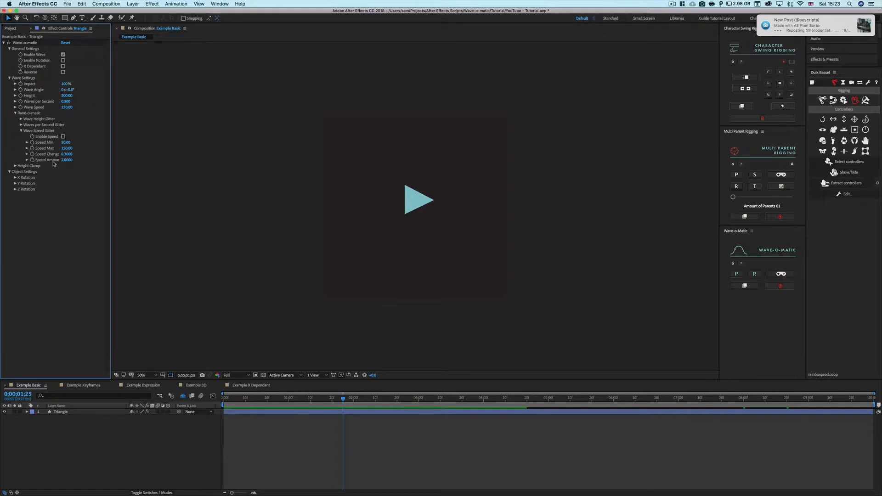
pyautogui.click(21, 130)
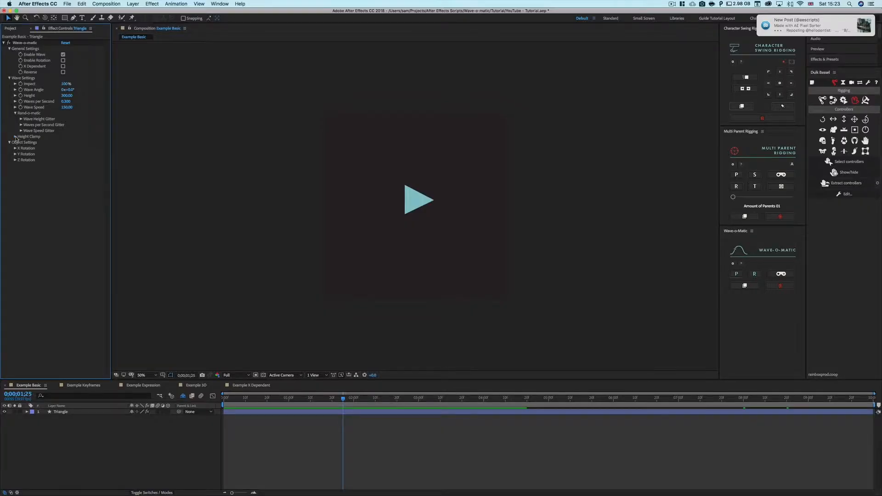
# - Expand the Height Clamp settings and preview the unclamped wave while scrubbing through the Triangle's motion
pyautogui.click(16, 137)
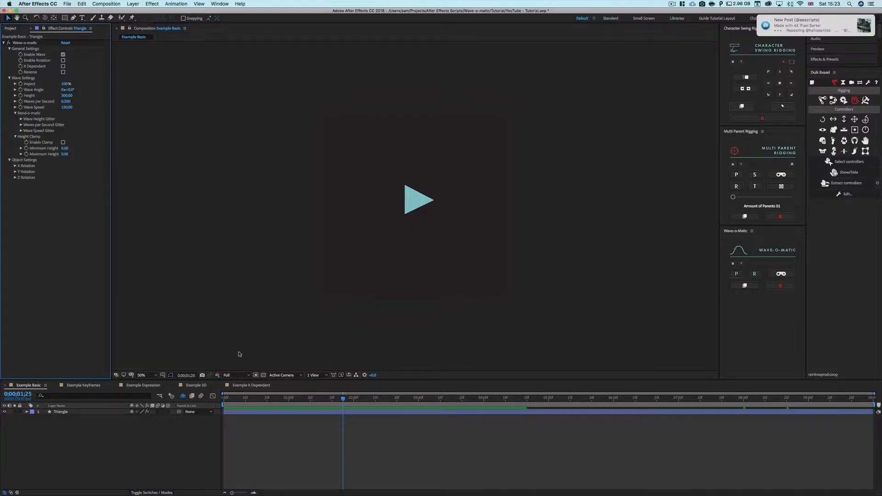
pyautogui.moveTo(249, 401); pyautogui.dragTo(207, 414)
pyautogui.press('space')
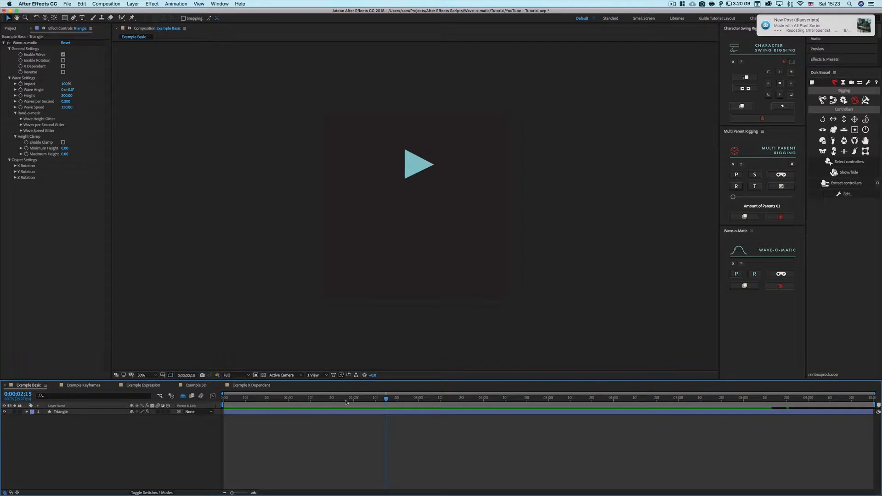
pyautogui.moveTo(346, 402); pyautogui.dragTo(318, 408)
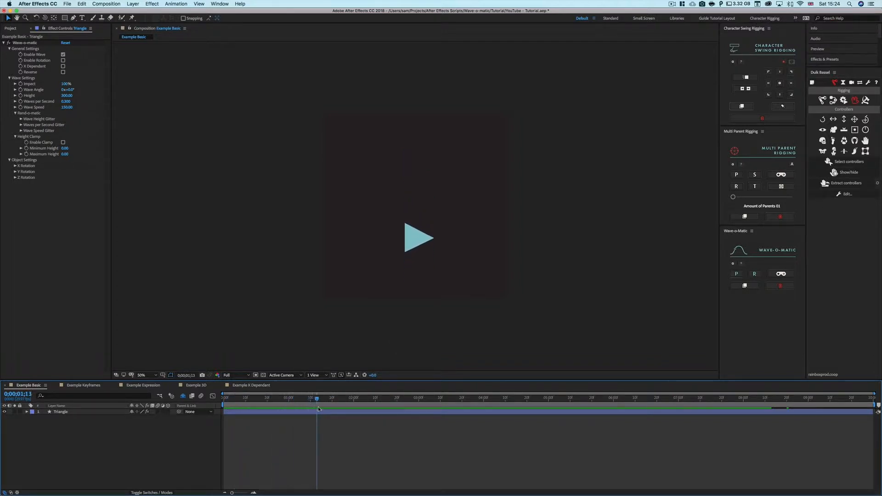
pyautogui.press('space')
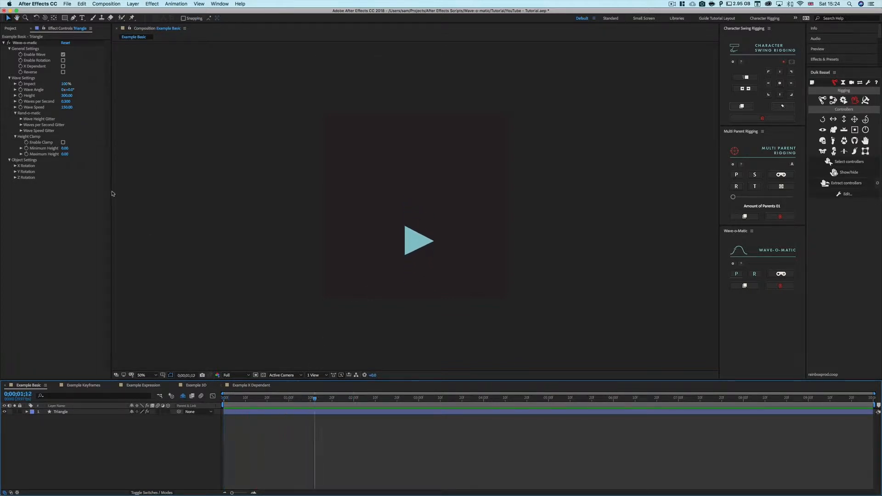
# - Enable the Height Clamp, preview it from the start, and nudge the Triangle slightly up and left in the composition
pyautogui.click(63, 142)
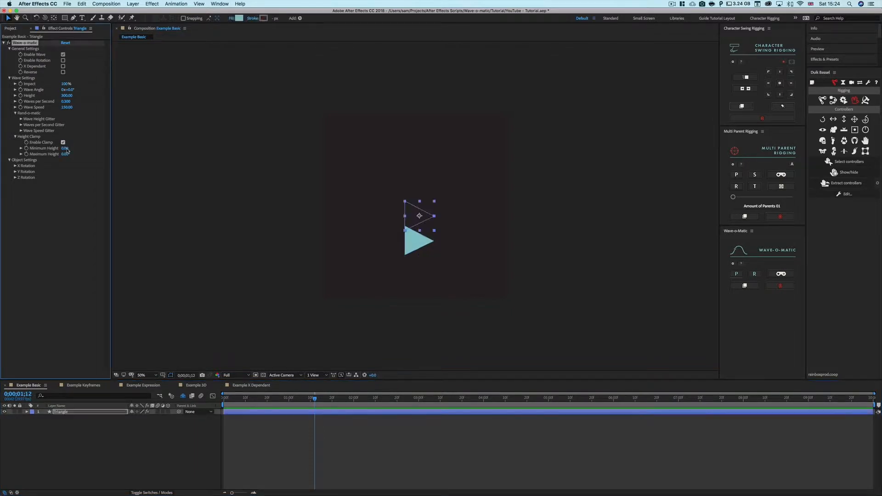
pyautogui.press('Home')
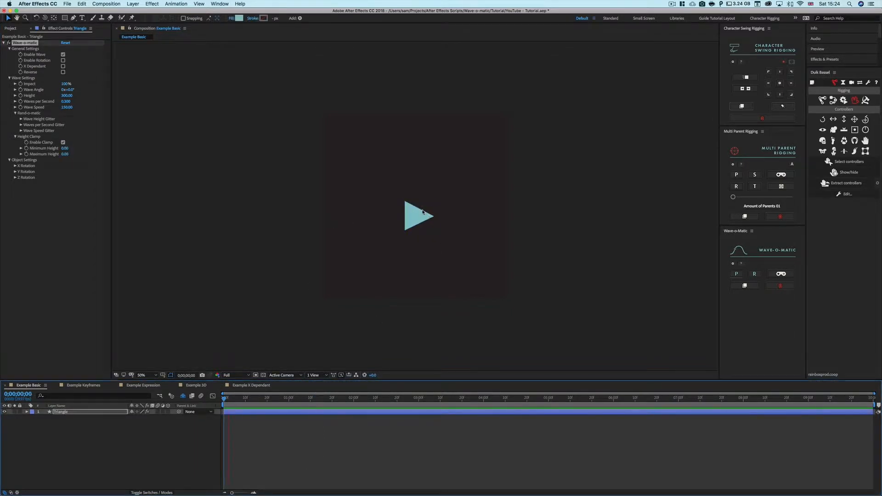
pyautogui.press('space')
pyautogui.moveTo(416, 224)
pyautogui.mouseDown()
pyautogui.moveTo(379, 260)
pyautogui.moveTo(415, 225)
pyautogui.mouseUp()
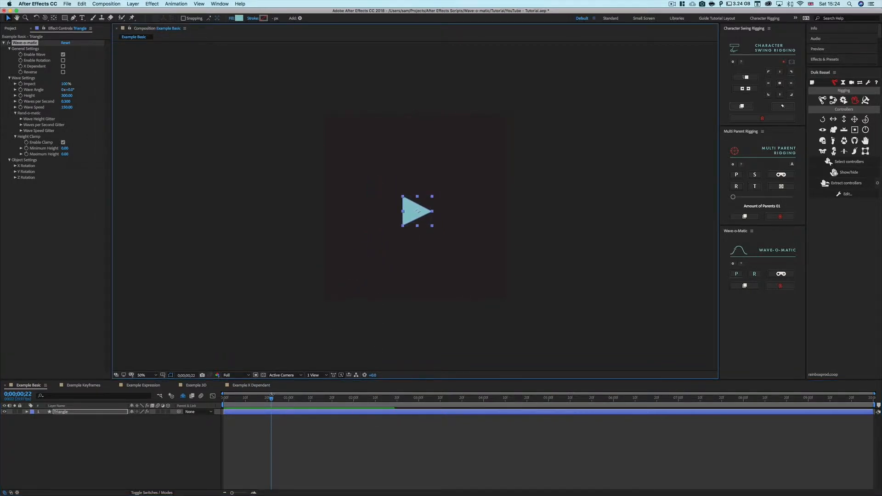
pyautogui.moveTo(272, 398); pyautogui.dragTo(353, 400)
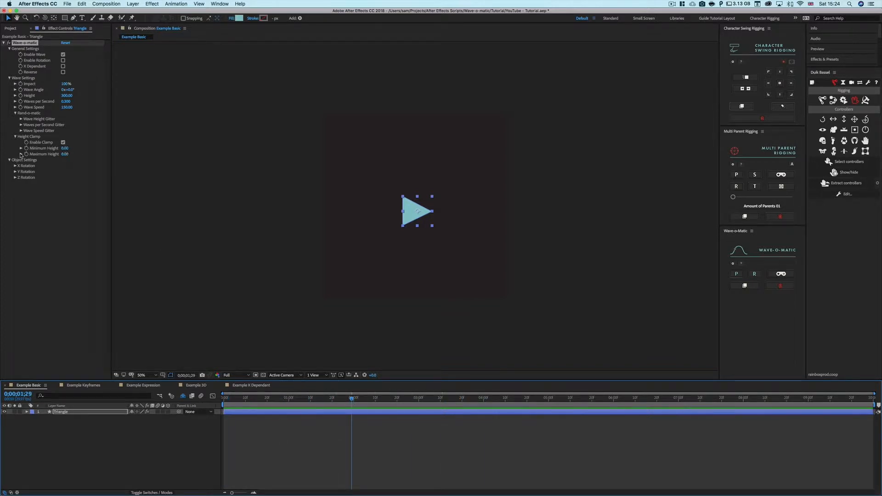
# - Set the Height Clamp's Minimum Height to 200 and preview the clamped wave
pyautogui.click(65, 147)
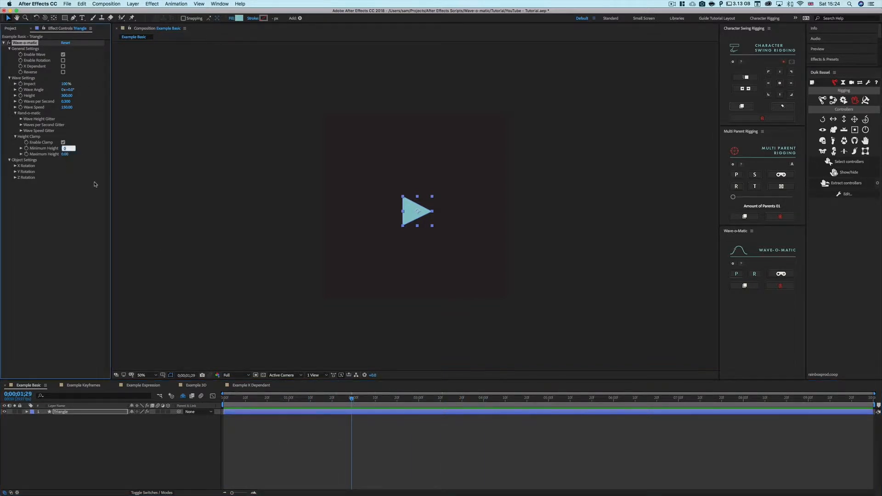
pyautogui.write('200')
pyautogui.press('Return')
pyautogui.moveTo(269, 398)
pyautogui.mouseDown()
pyautogui.moveTo(356, 401)
pyautogui.moveTo(225, 402)
pyautogui.moveTo(324, 405)
pyautogui.moveTo(262, 406)
pyautogui.moveTo(276, 408)
pyautogui.mouseUp()
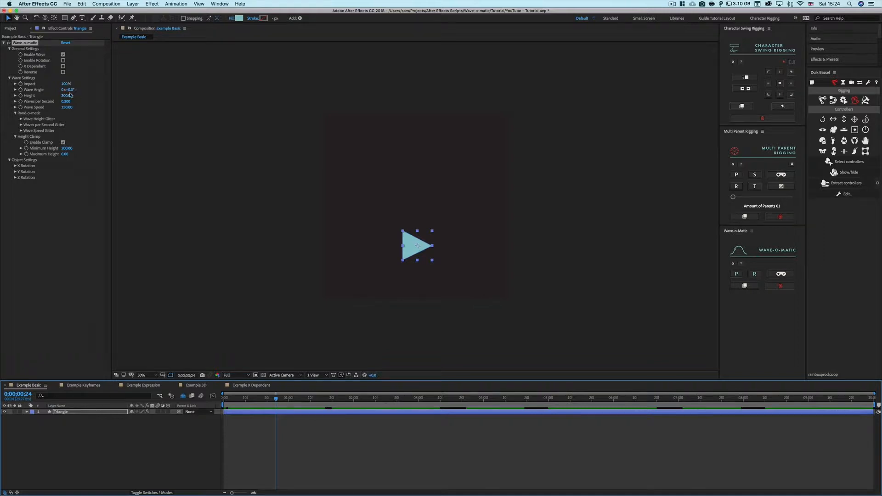
pyautogui.press('space')
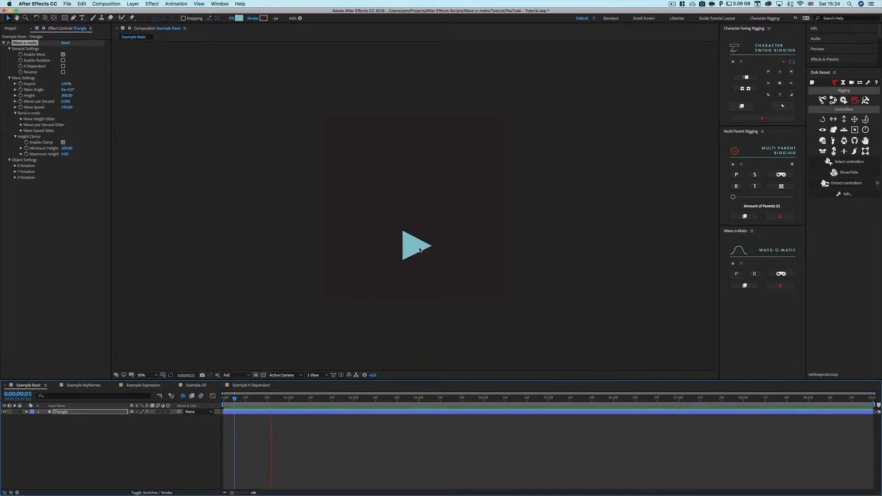
pyautogui.press('space')
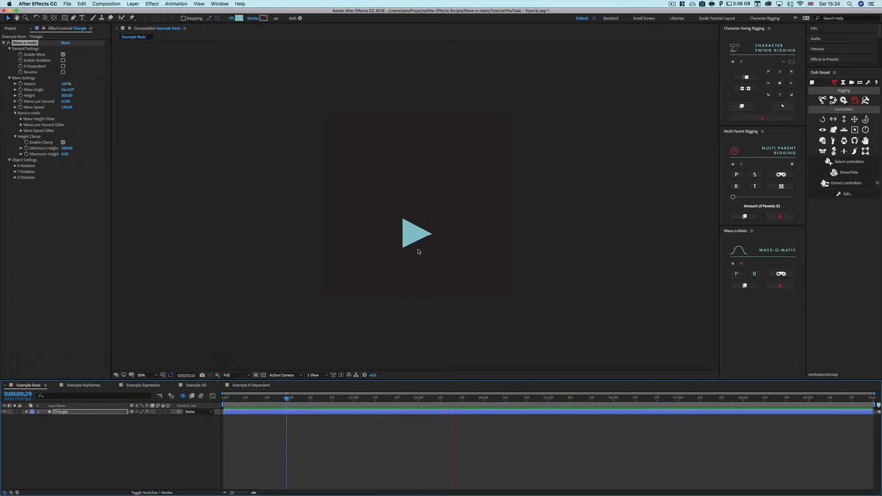
pyautogui.press('space')
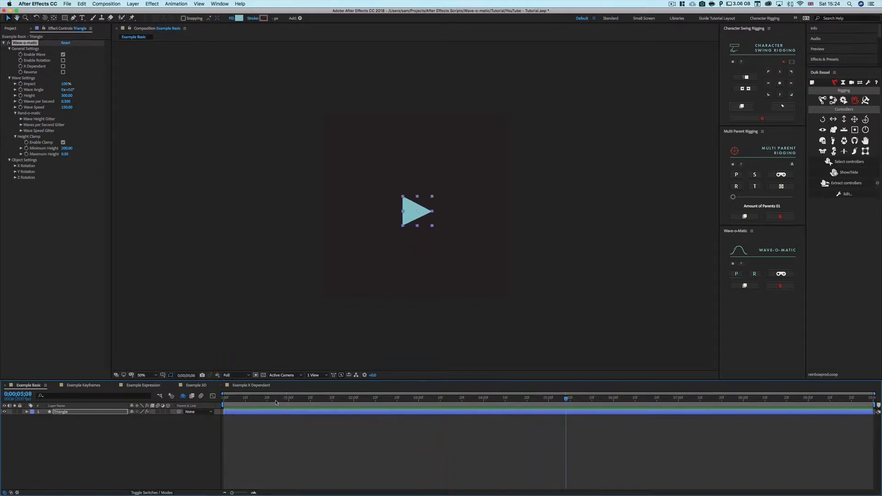
# - Set the Height Clamp's Minimum Height to 300 and preview from the start with the layer deselected
pyautogui.click(67, 148)
pyautogui.write('3')
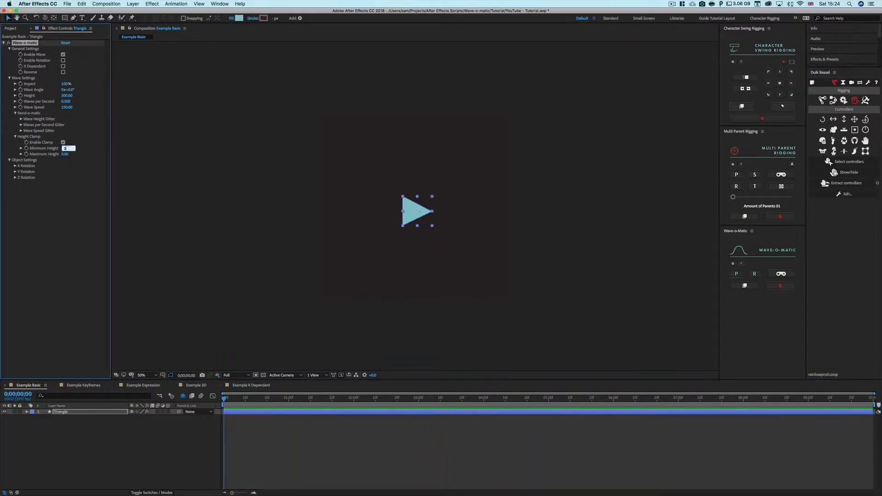
pyautogui.write('00')
pyautogui.press('Return')
pyautogui.click(222, 439)
pyautogui.press('space')
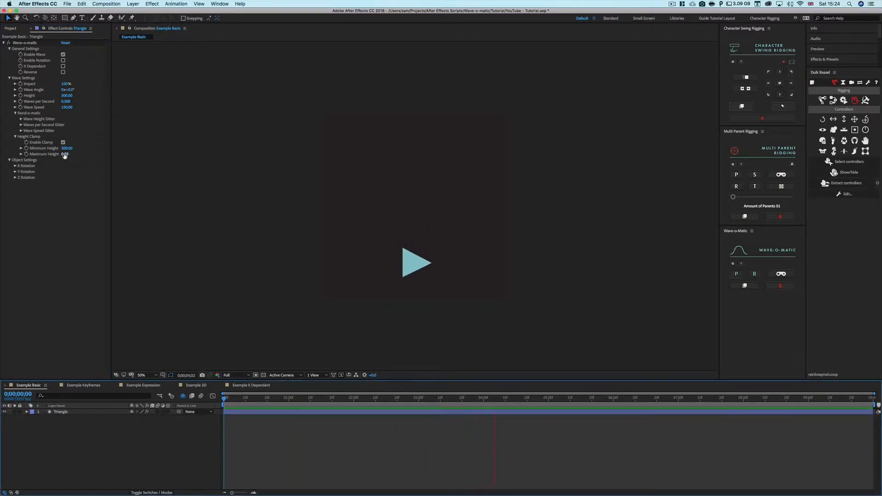
# - Set the Height Clamp's Minimum Height to -300 and preview the Triangle's wave from the start
pyautogui.press('space')
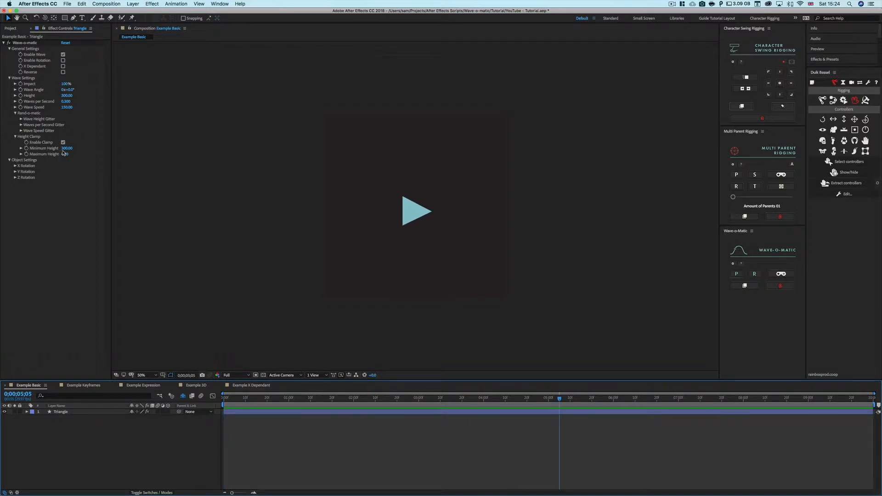
pyautogui.click(67, 148)
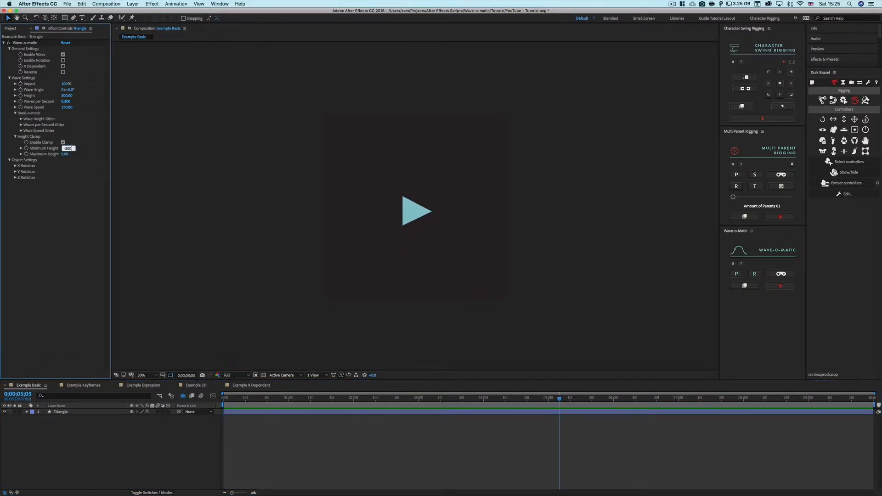
pyautogui.press('Return')
pyautogui.moveTo(235, 398); pyautogui.dragTo(224, 399)
pyautogui.press('space')
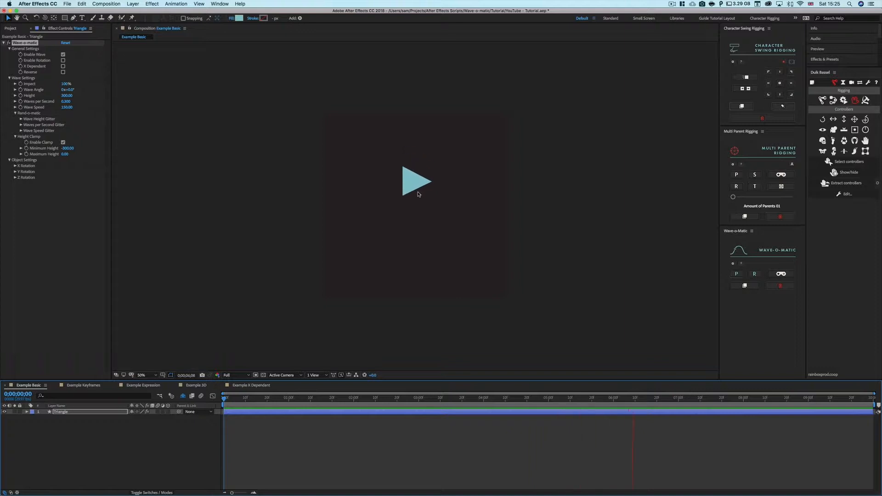
pyautogui.press('space')
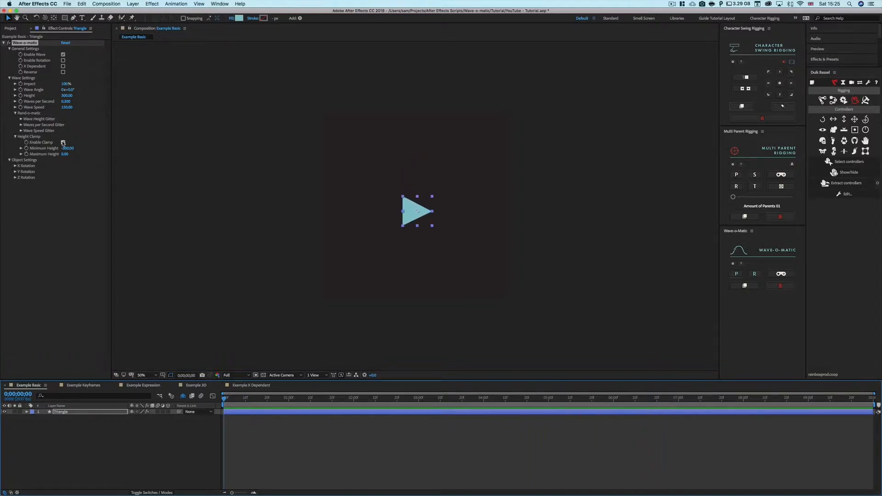
# - Disable the Height Clamp and collapse the Height Clamp and Rand-o-matic settings
pyautogui.click(63, 143)
pyautogui.click(15, 136)
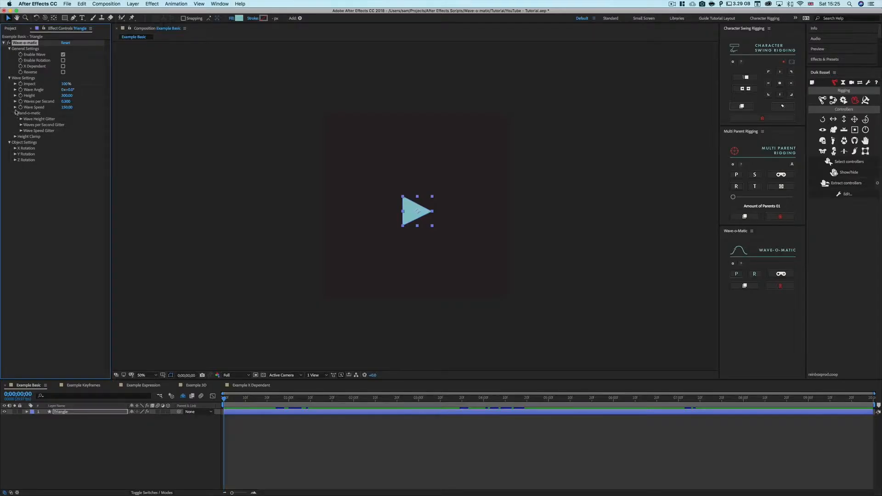
pyautogui.click(15, 113)
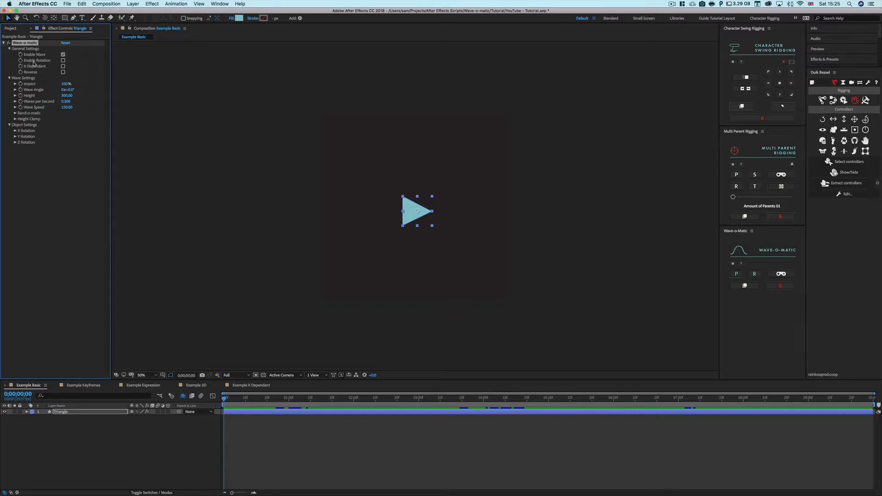
# - Try Enable Rotation on the Triangle, briefly making it a 3D layer, and switch both off again
pyautogui.click(63, 60)
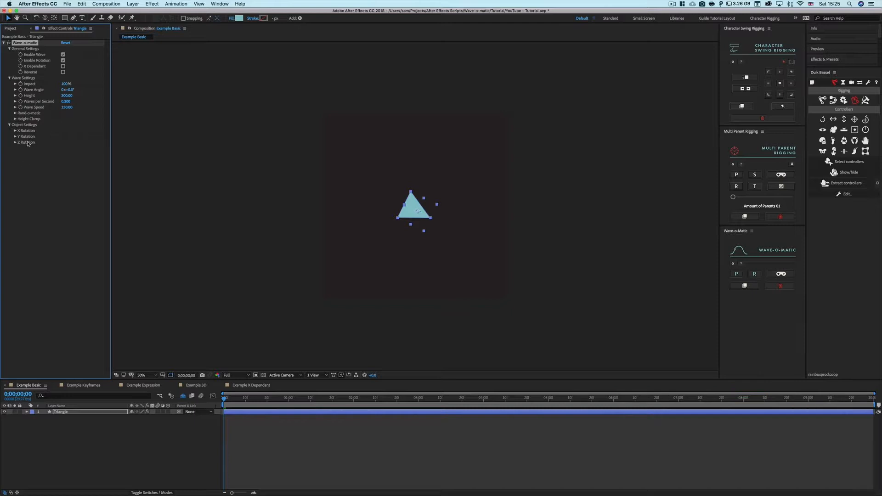
pyautogui.click(171, 440)
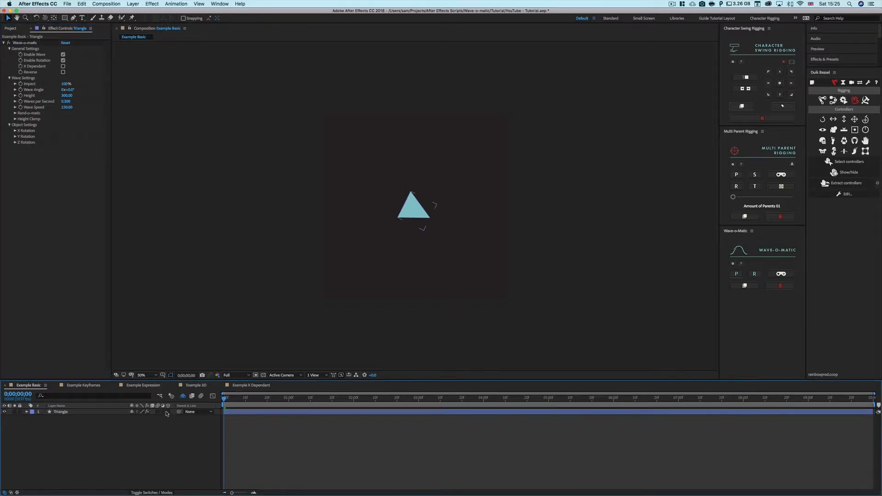
pyautogui.click(167, 412)
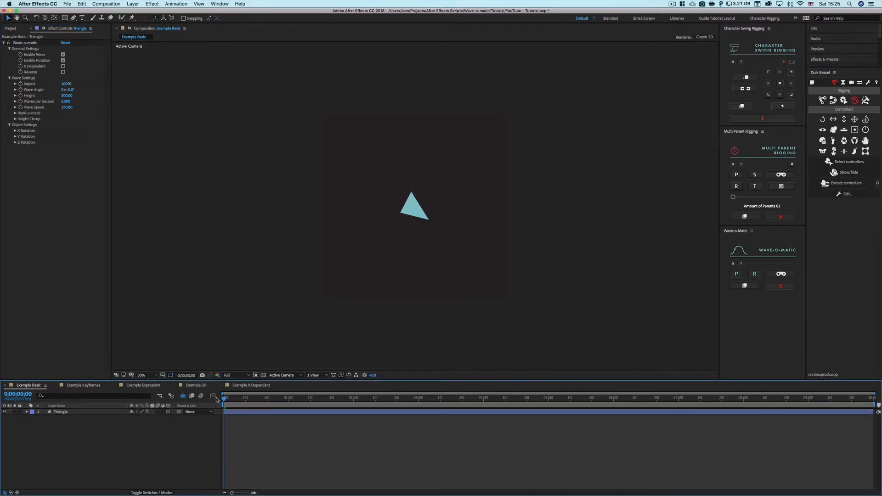
pyautogui.click(167, 413)
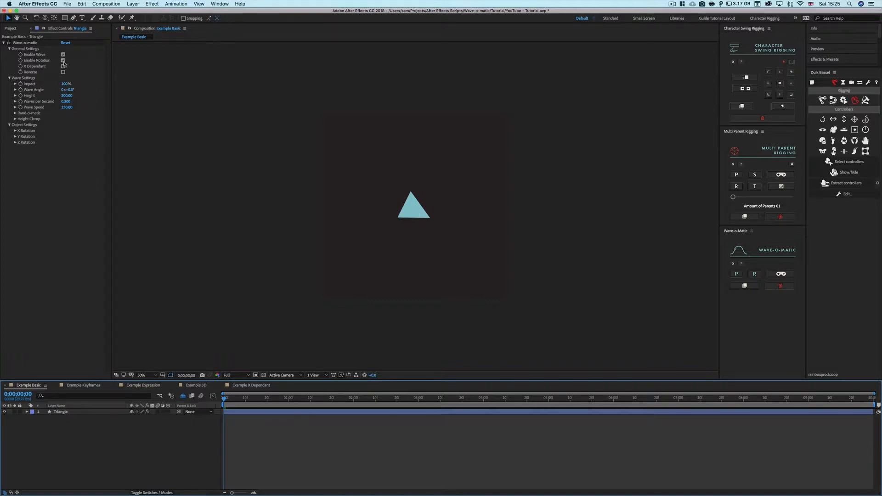
pyautogui.click(33, 63)
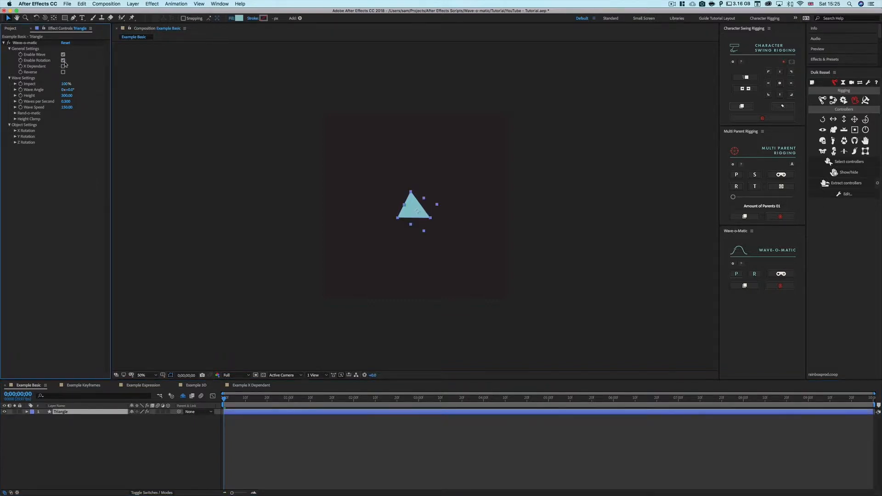
pyautogui.click(63, 60)
# - Enable Z Rotation in the Triangle's Object Settings and preview the motion
pyautogui.click(15, 130)
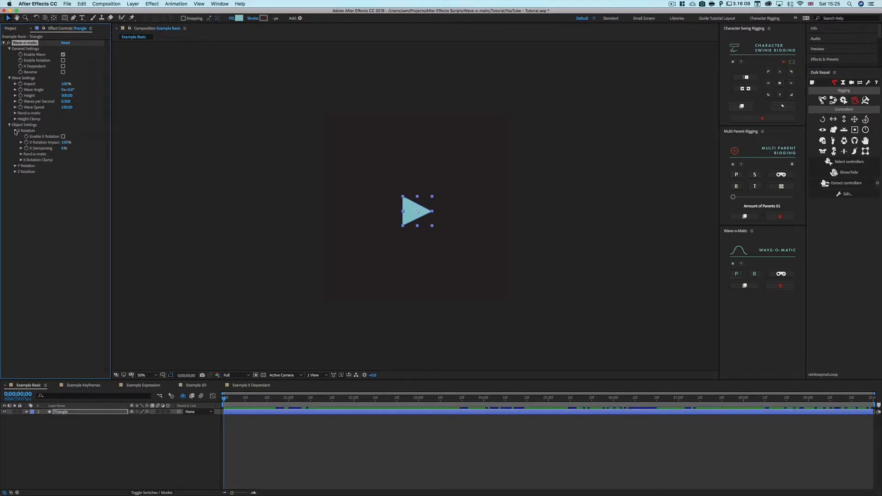
pyautogui.click(15, 131)
pyautogui.click(15, 143)
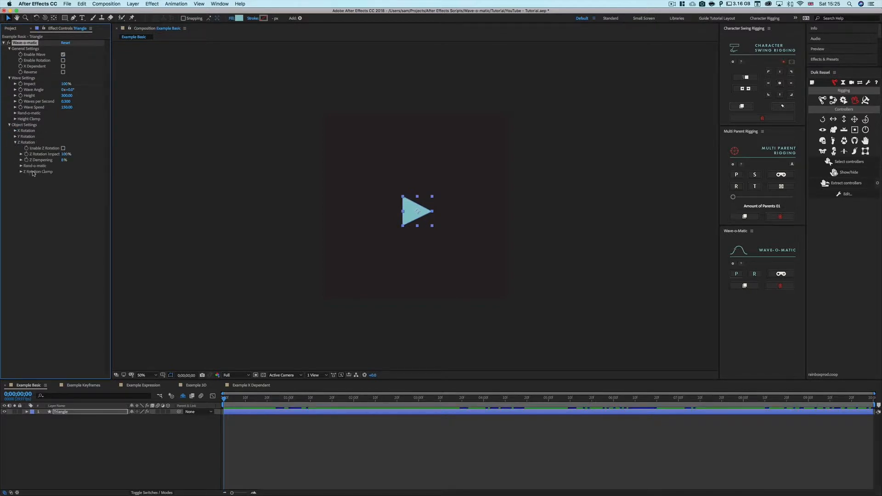
pyautogui.click(64, 149)
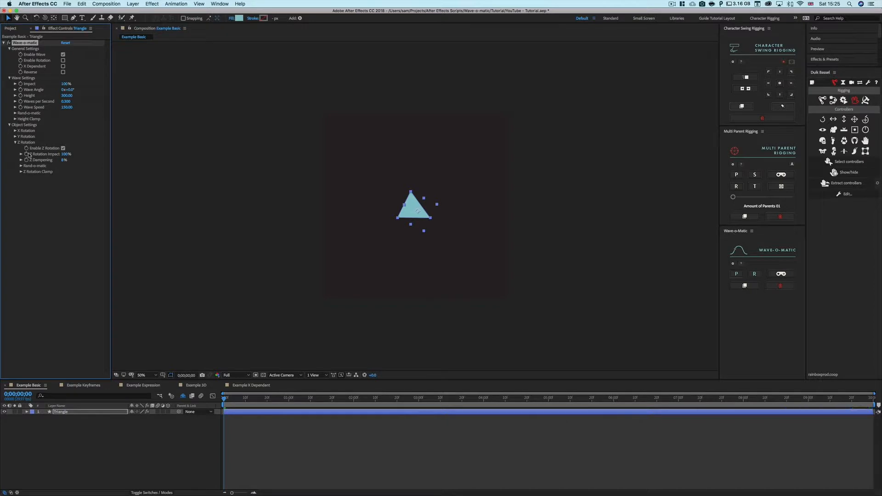
pyautogui.press('space')
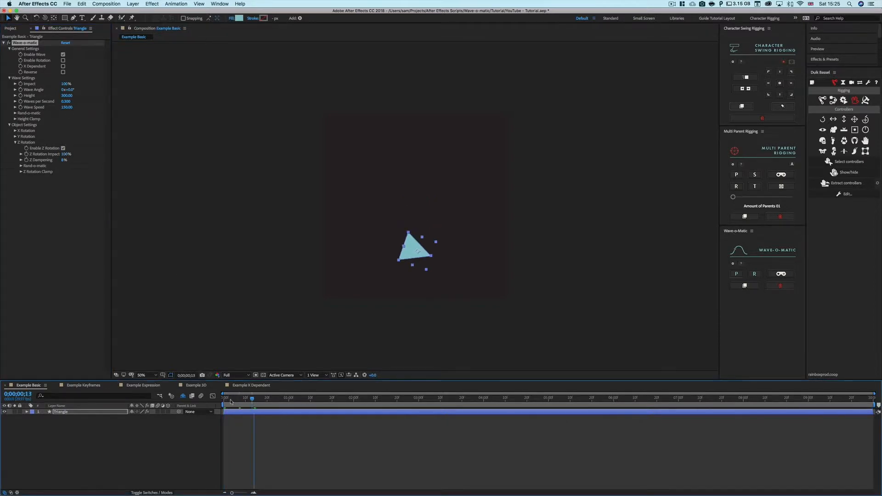
pyautogui.press('space')
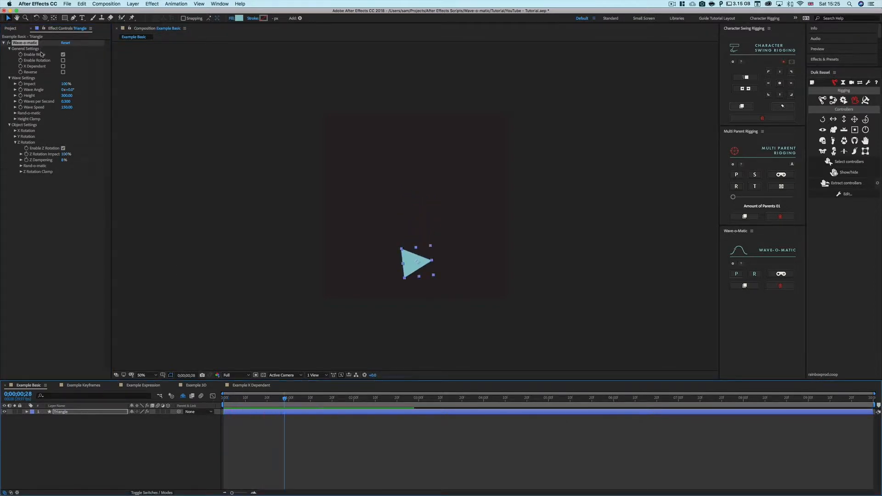
# - Set both the wave Impact and the Z Rotation Impact to 0% and preview from the start
pyautogui.click(15, 84)
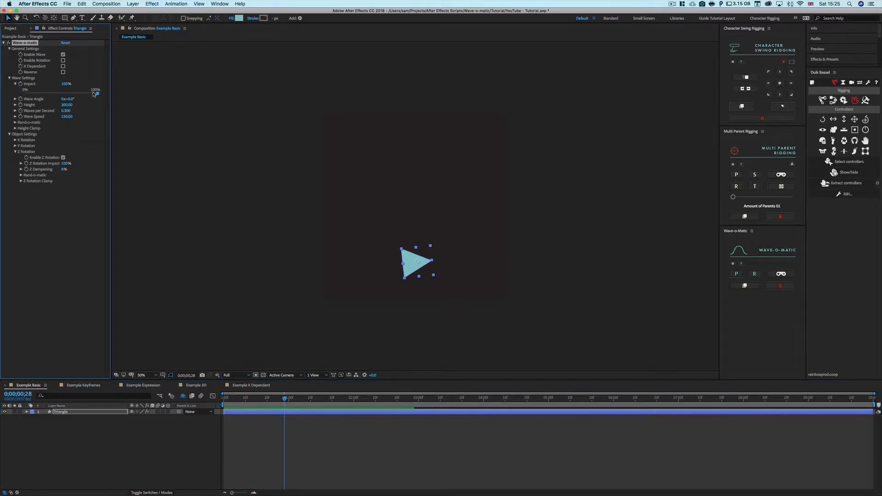
pyautogui.moveTo(95, 94)
pyautogui.mouseDown()
pyautogui.moveTo(28, 94)
pyautogui.moveTo(104, 95)
pyautogui.mouseUp()
pyautogui.click(21, 163)
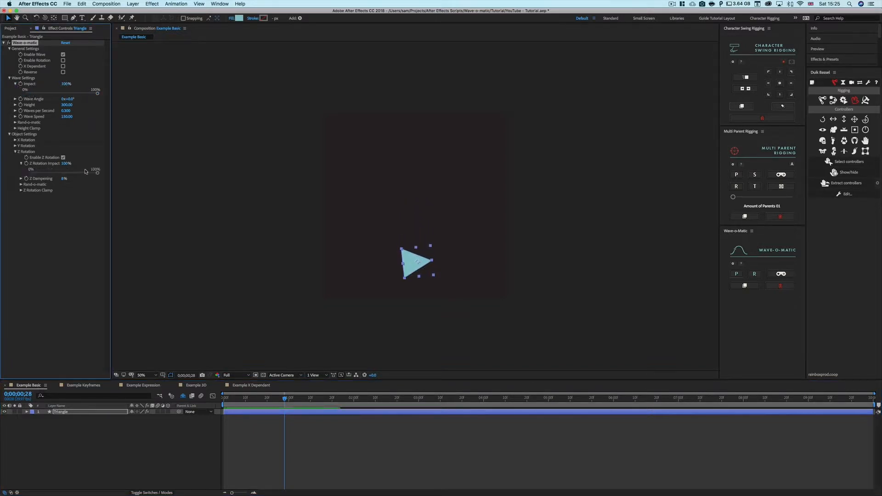
pyautogui.moveTo(97, 174); pyautogui.dragTo(27, 173)
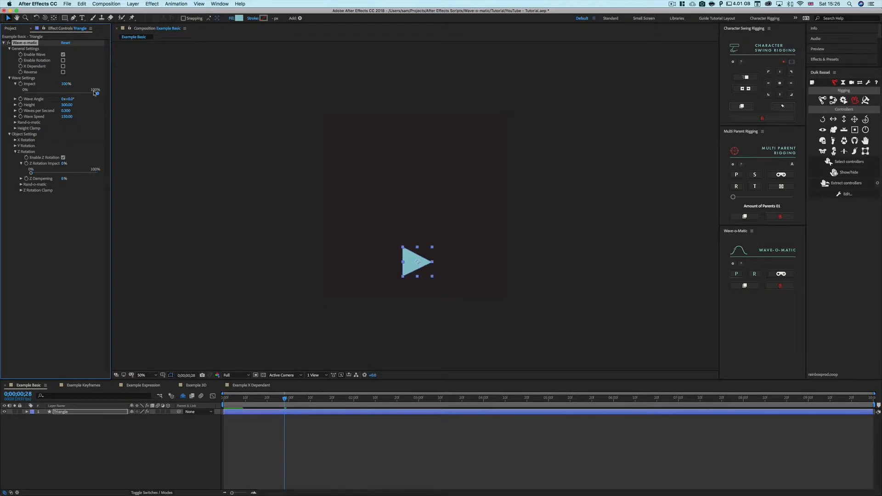
pyautogui.moveTo(97, 94); pyautogui.dragTo(13, 100)
pyautogui.click(248, 390)
pyautogui.press('space')
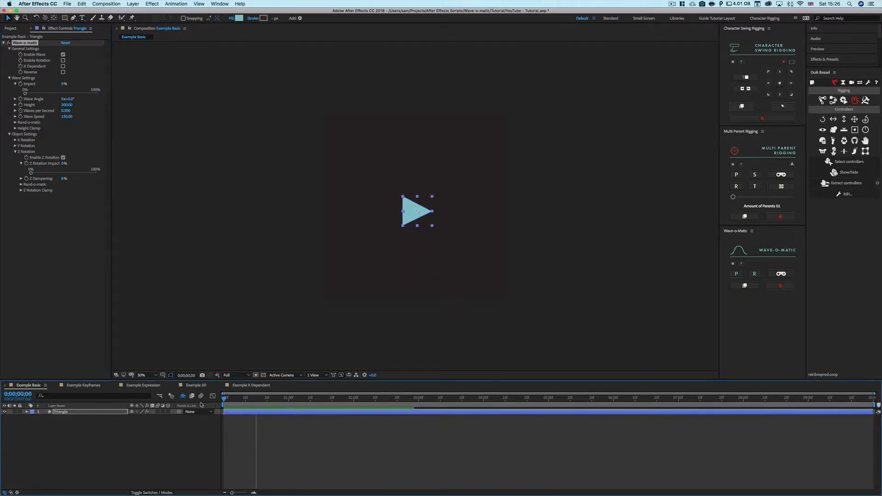
# - Set the wave Impact and the Z Rotation Impact to 100% and preview from the start
pyautogui.moveTo(34, 94); pyautogui.dragTo(97, 95)
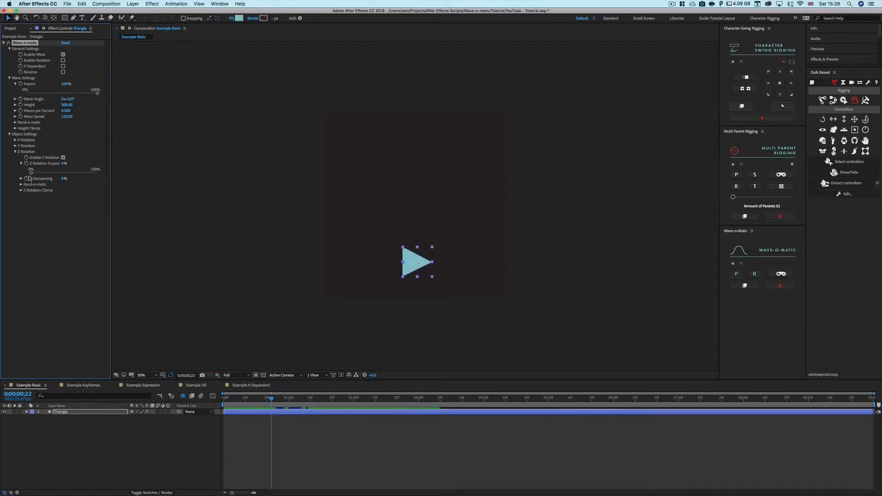
pyautogui.moveTo(31, 173); pyautogui.dragTo(105, 175)
pyautogui.click(262, 416)
pyautogui.press('space')
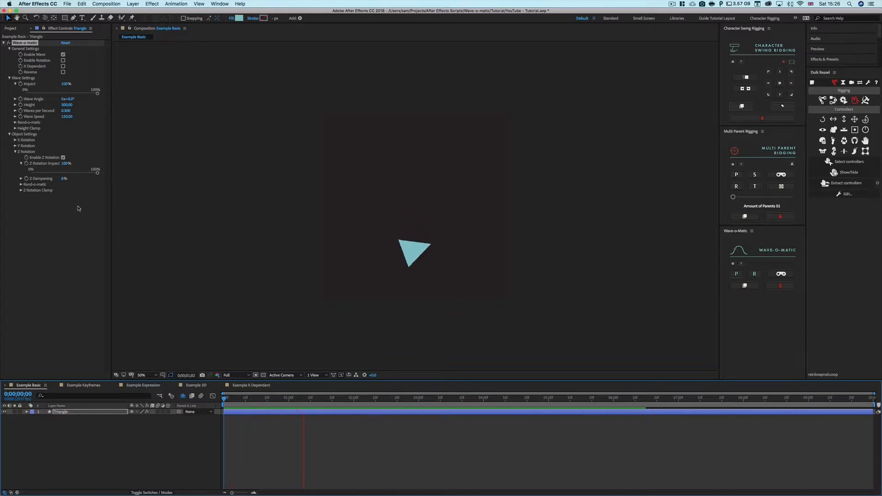
pyautogui.press('space')
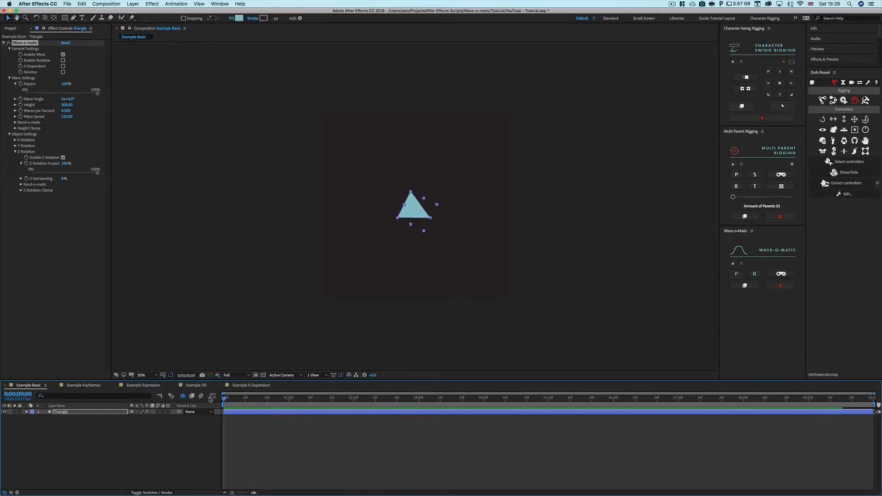
# - Expand the Z Dampening setting and scrub through the first second to examine how the Triangle's rotation follows its motion
pyautogui.click(21, 179)
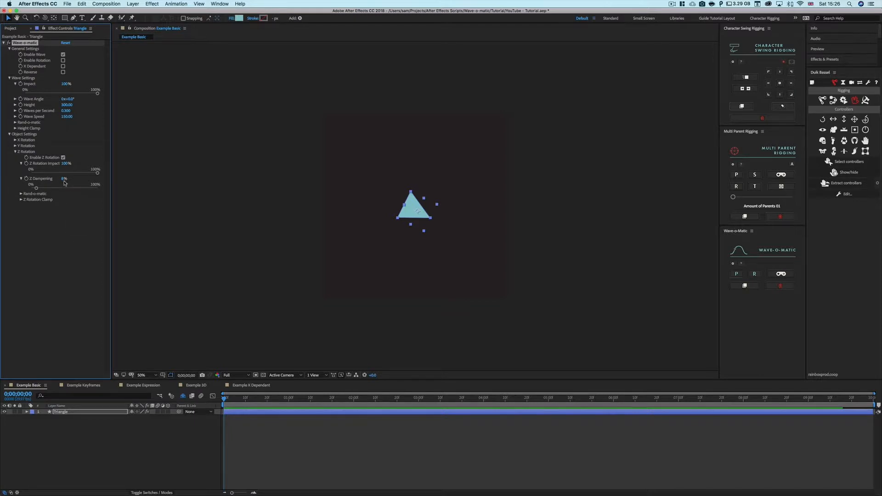
pyautogui.click(239, 456)
pyautogui.moveTo(224, 398); pyautogui.dragTo(251, 403)
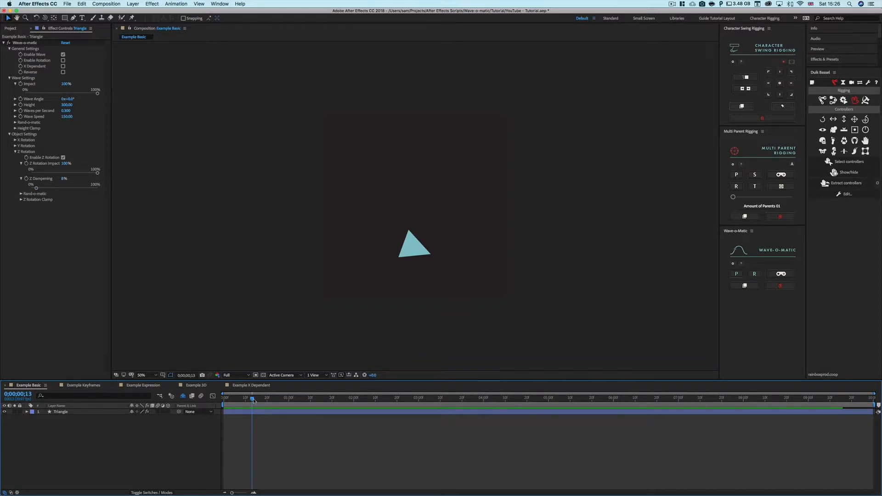
pyautogui.moveTo(254, 400); pyautogui.dragTo(234, 401)
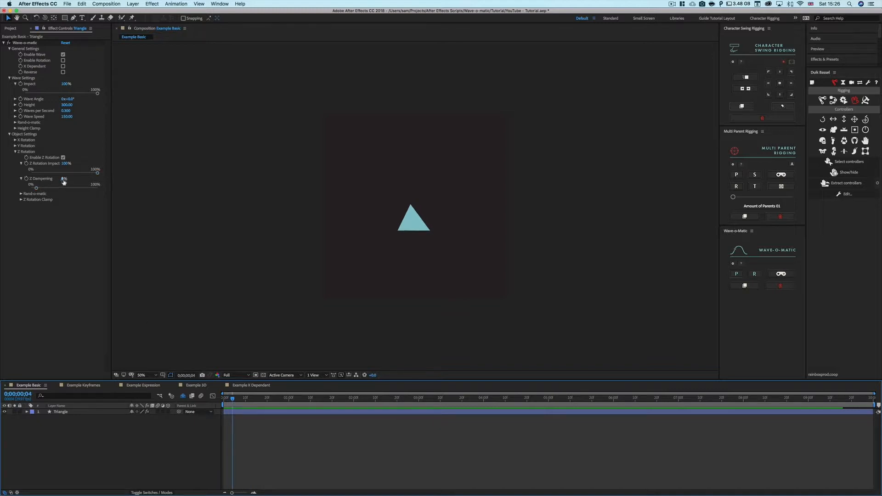
pyautogui.click(64, 179)
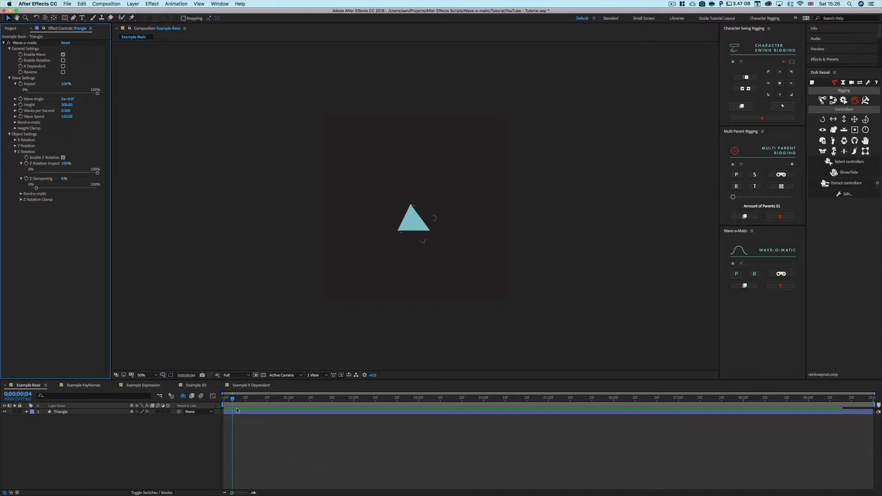
pyautogui.moveTo(238, 399); pyautogui.dragTo(271, 404)
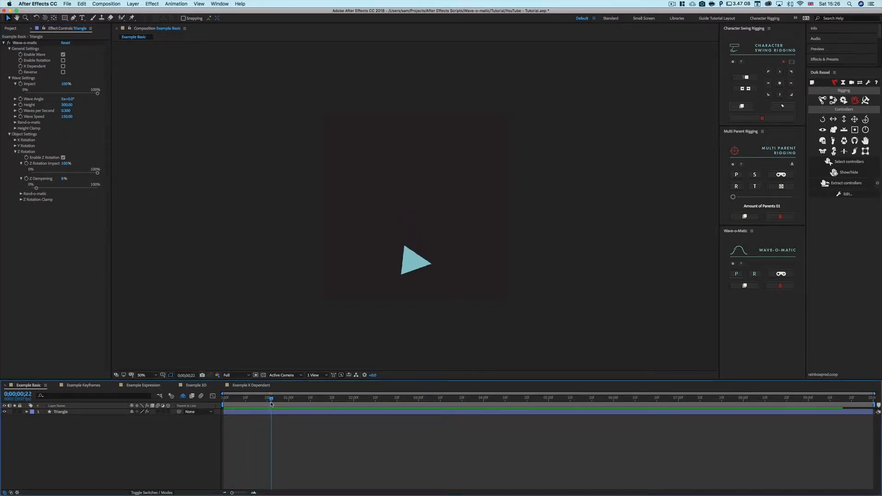
# - Set the Z Dampening to 2%, keeping the Z Rotation Impact at 100%
pyautogui.click(64, 179)
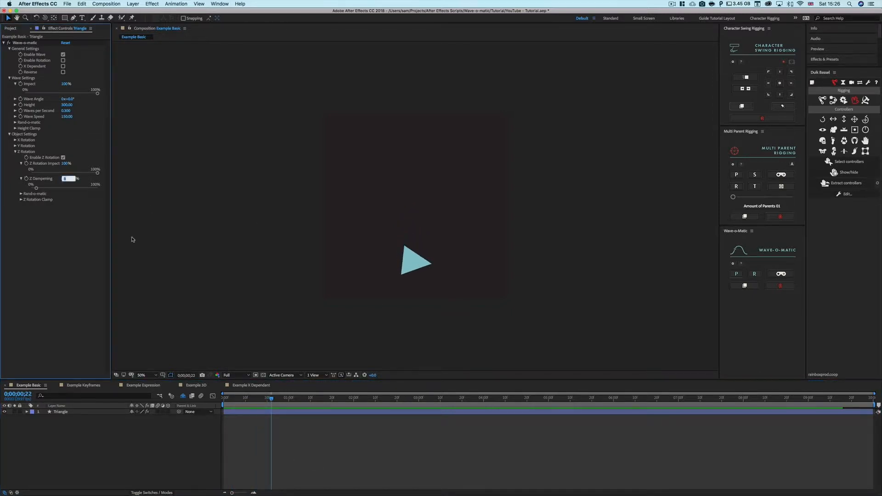
pyautogui.press('Return')
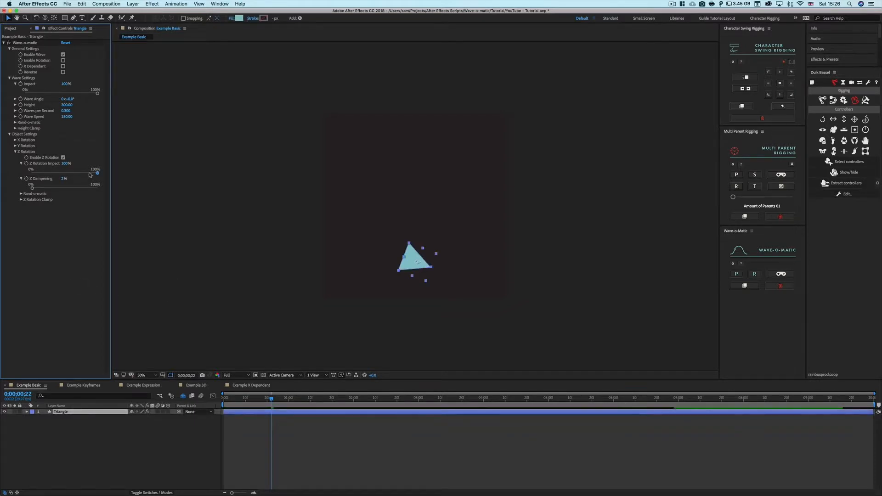
pyautogui.moveTo(97, 174)
pyautogui.mouseDown()
pyautogui.moveTo(16, 178)
pyautogui.moveTo(90, 176)
pyautogui.mouseUp()
# - Try a Z Dampening of 1%, set it to 0%, and preview the Triangle's rotation from the start
pyautogui.click(64, 179)
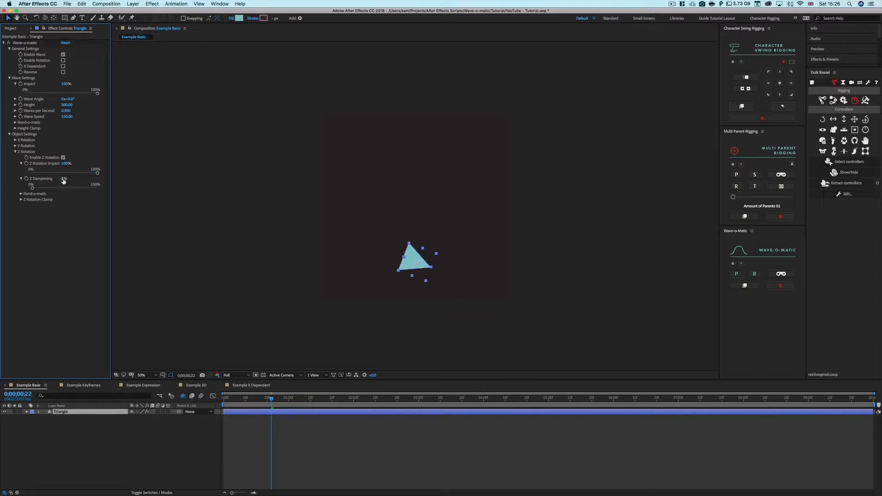
pyautogui.write('1')
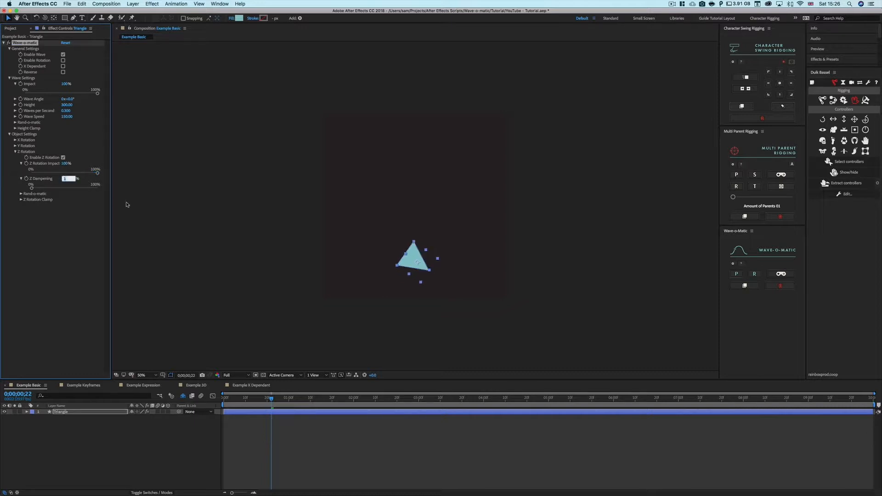
pyautogui.write('0')
pyautogui.press('Return')
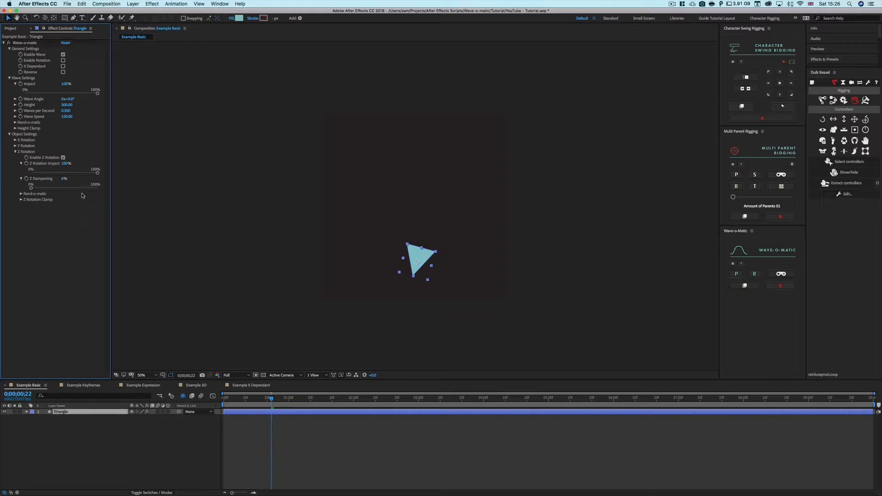
pyautogui.moveTo(98, 175)
pyautogui.mouseDown()
pyautogui.moveTo(26, 178)
pyautogui.moveTo(105, 176)
pyautogui.mouseUp()
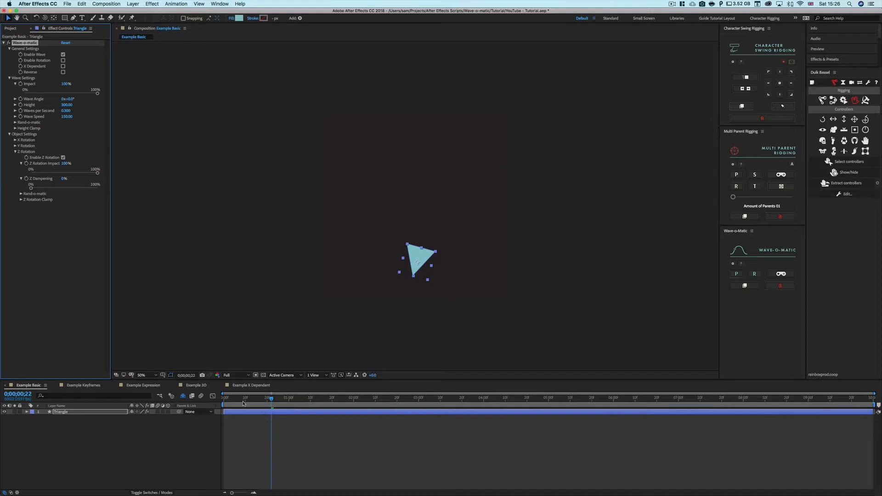
pyautogui.press('space')
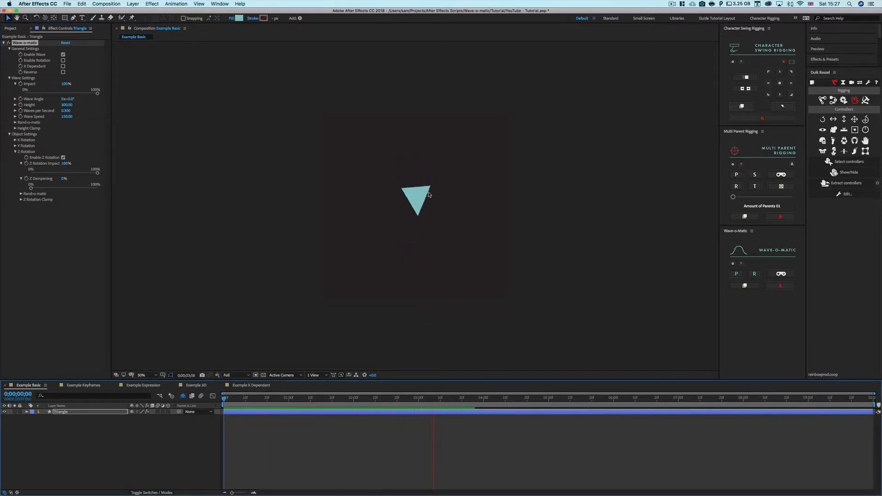
# - Set the Z Dampening to 8% and preview the Triangle's rotation from the start
pyautogui.click(64, 178)
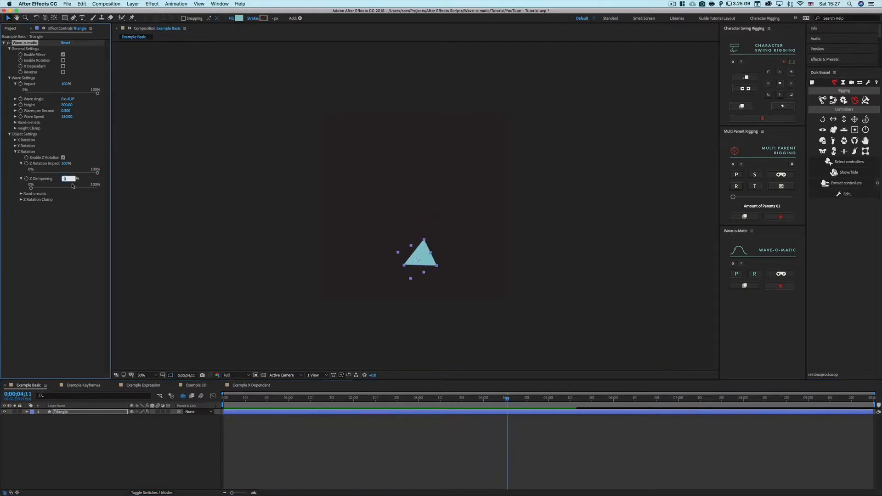
pyautogui.write('8')
pyautogui.press('Return')
pyautogui.click(218, 405)
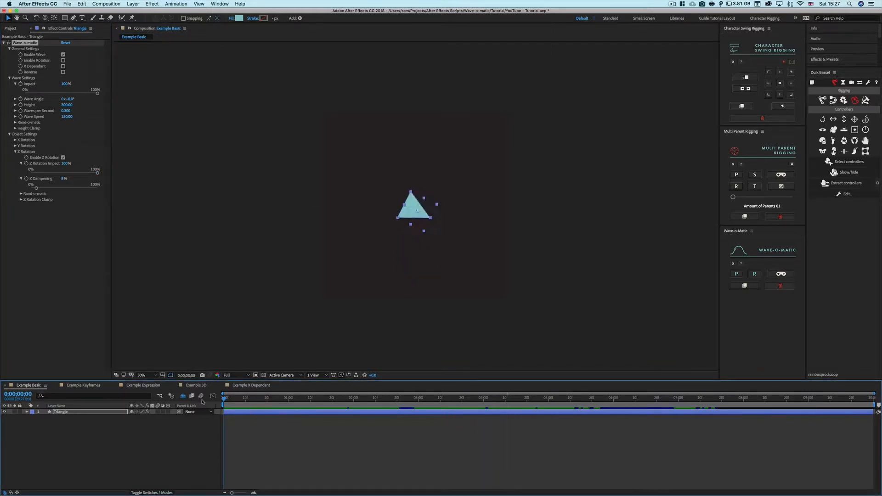
pyautogui.press('space')
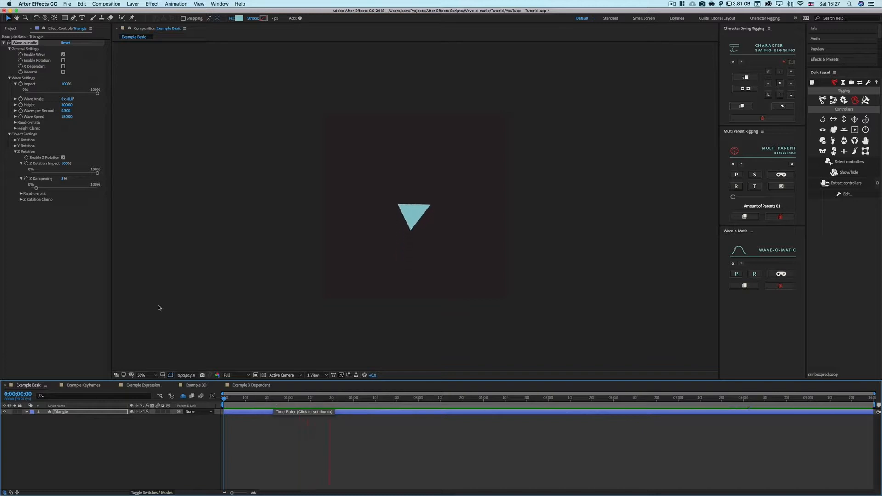
# - Try a Z Dampening of 100%, preview the Triangle's motion from the start, and return the Z Dampening to 8%
pyautogui.click(64, 179)
pyautogui.write('100')
pyautogui.press('Return')
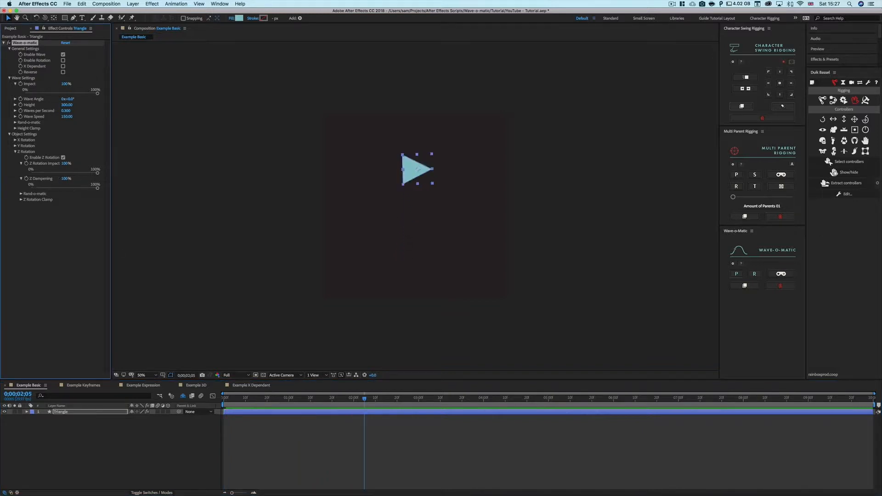
pyautogui.click(326, 429)
pyautogui.press('space')
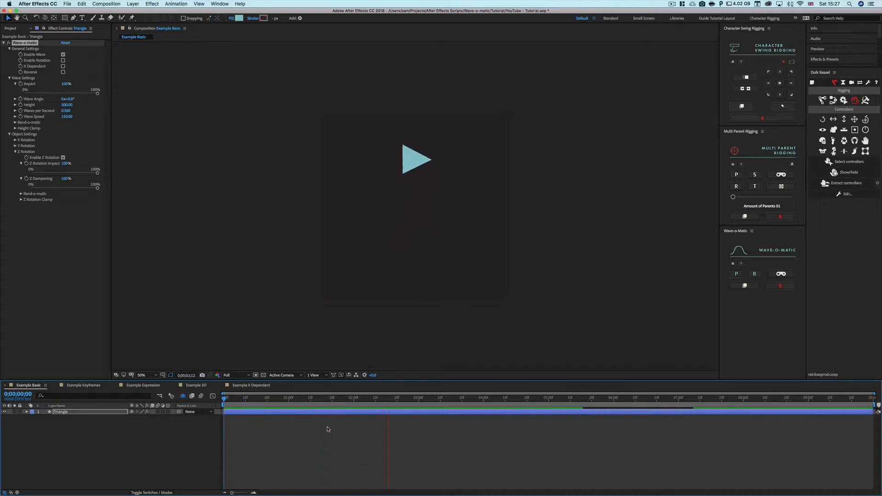
pyautogui.click(67, 179)
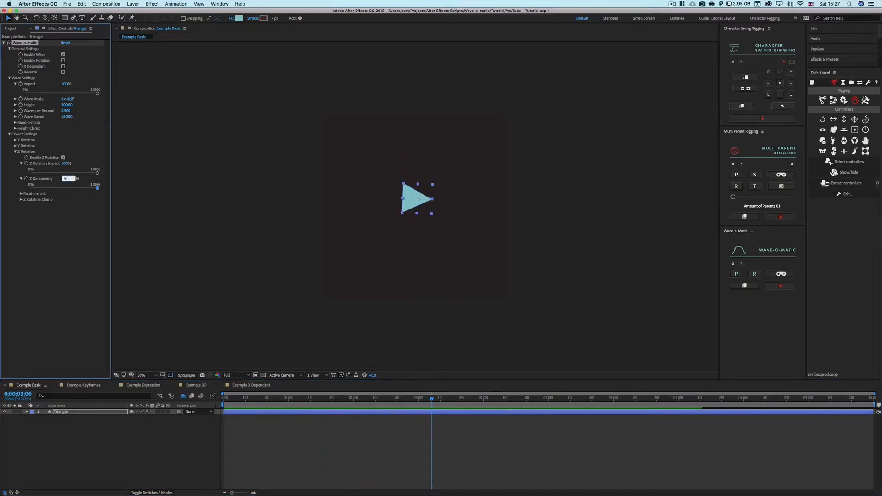
pyautogui.write('8')
pyautogui.press('Return')
# - Expand the Z Rotation Rand-o-matic settings, enable Z rotation randomisation, and preview the Triangle from the start
pyautogui.click(20, 193)
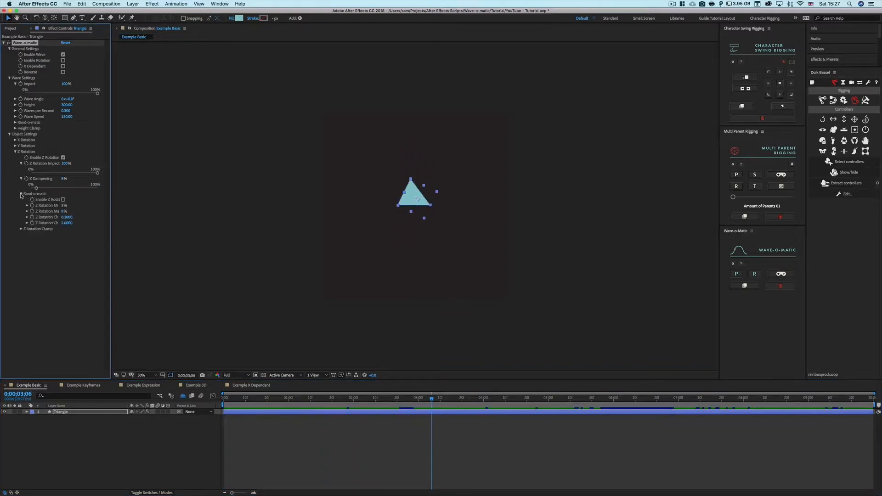
pyautogui.click(16, 123)
pyautogui.click(15, 123)
pyautogui.click(63, 200)
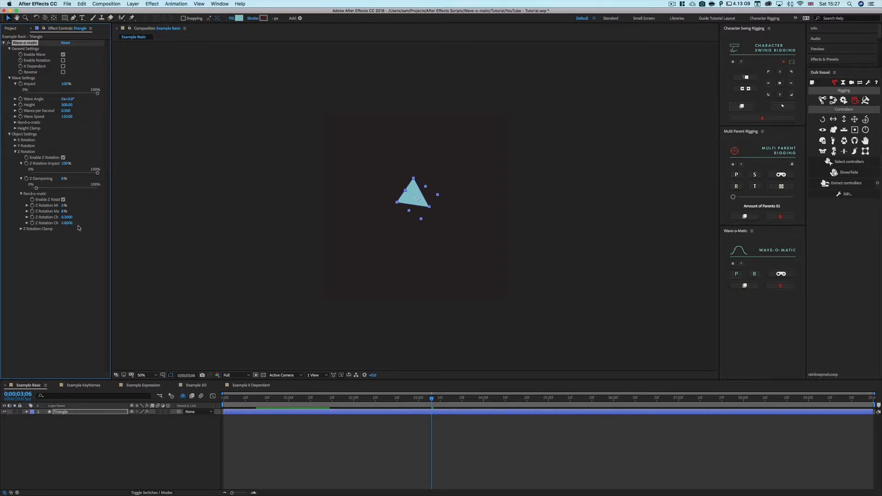
pyautogui.moveTo(245, 398); pyautogui.dragTo(222, 398)
pyautogui.press('space')
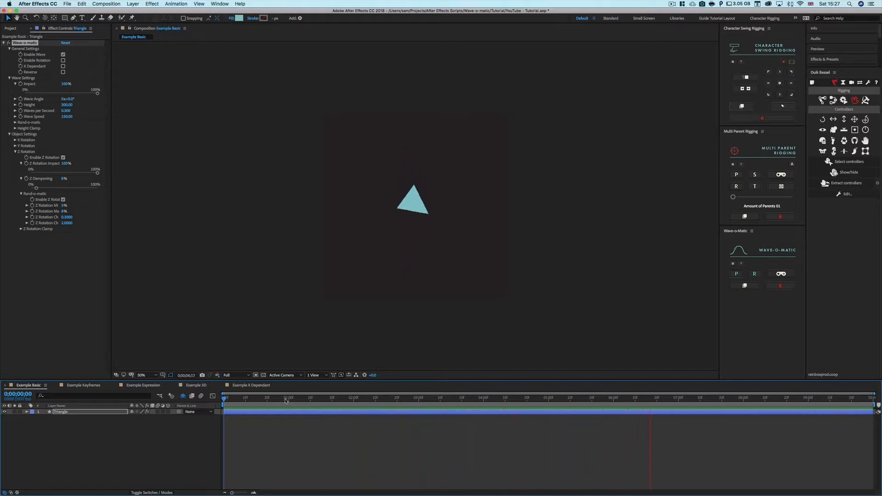
pyautogui.press('space')
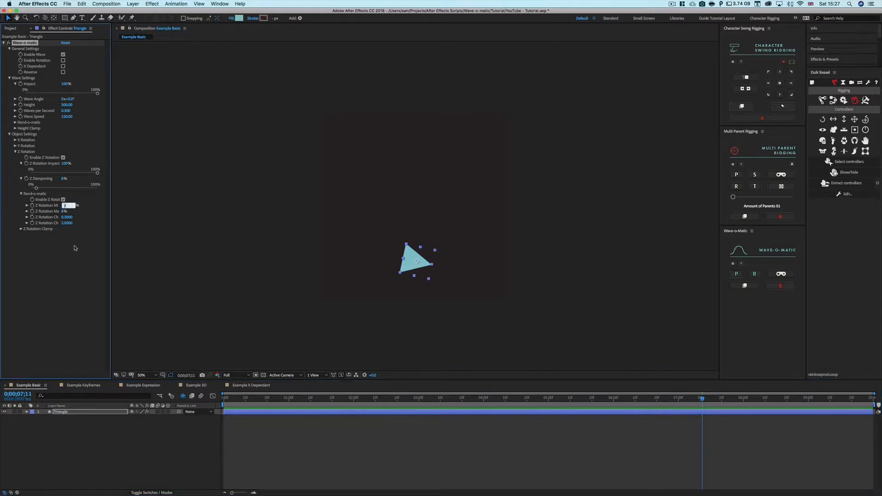
# - Set the minimum Z rotation randomisation to 0% and preview the Triangle from the start
pyautogui.click(73, 280)
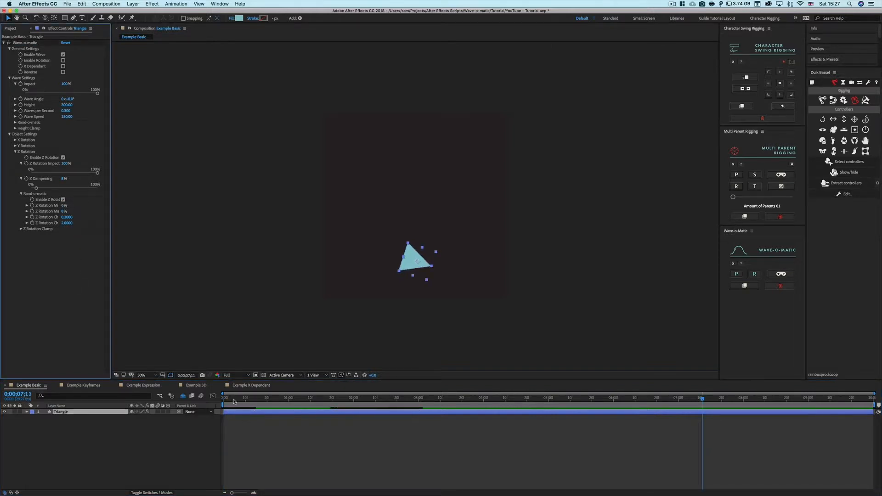
pyautogui.moveTo(251, 399); pyautogui.dragTo(198, 403)
pyautogui.press('space')
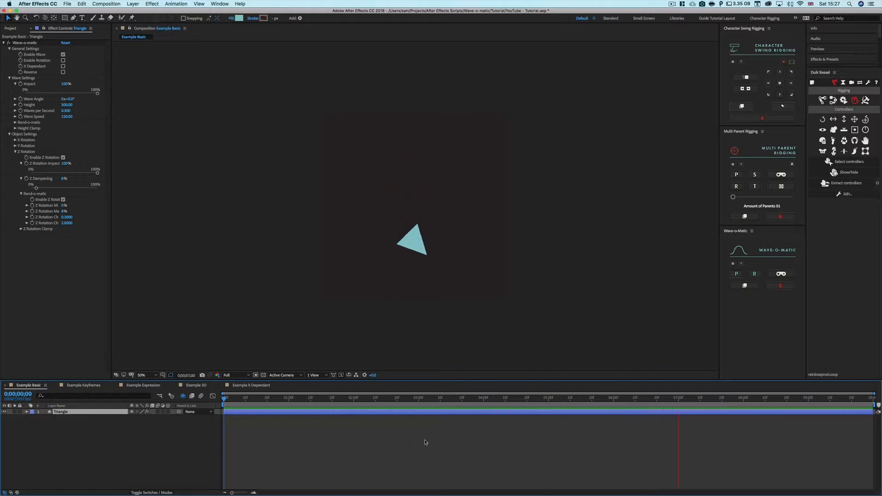
pyautogui.press('space')
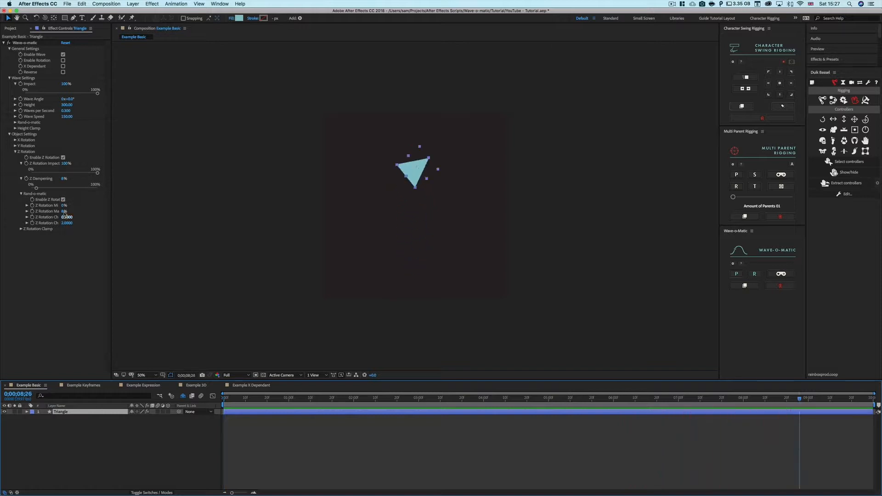
# - Set the maximum Z rotation randomisation to 1% and preview the Triangle from the start
pyautogui.write('1')
pyautogui.press('Return')
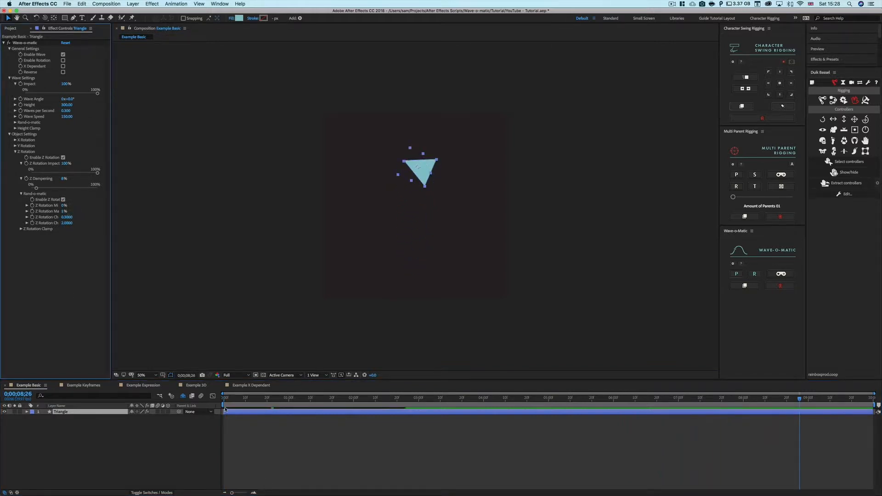
pyautogui.moveTo(231, 399); pyautogui.dragTo(203, 416)
pyautogui.press('space')
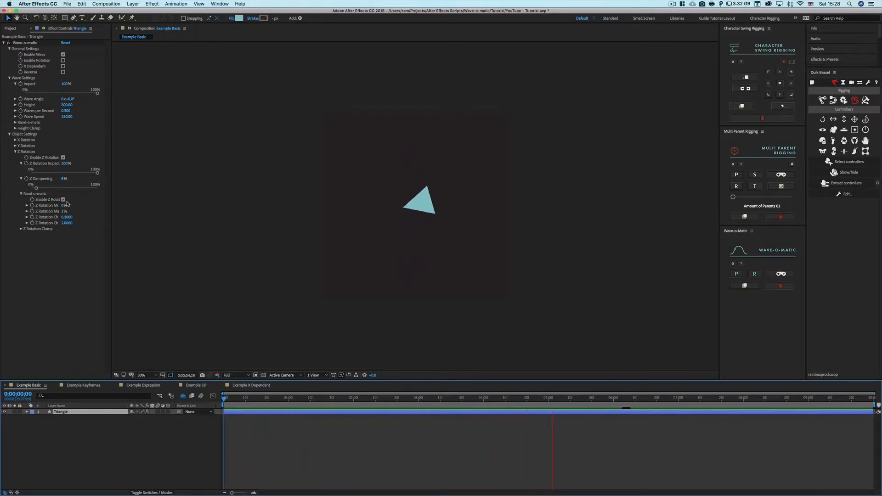
pyautogui.press('space')
# - Disable the Z rotation randomisation and preview the Triangle from the start
pyautogui.moveTo(243, 400); pyautogui.dragTo(223, 402)
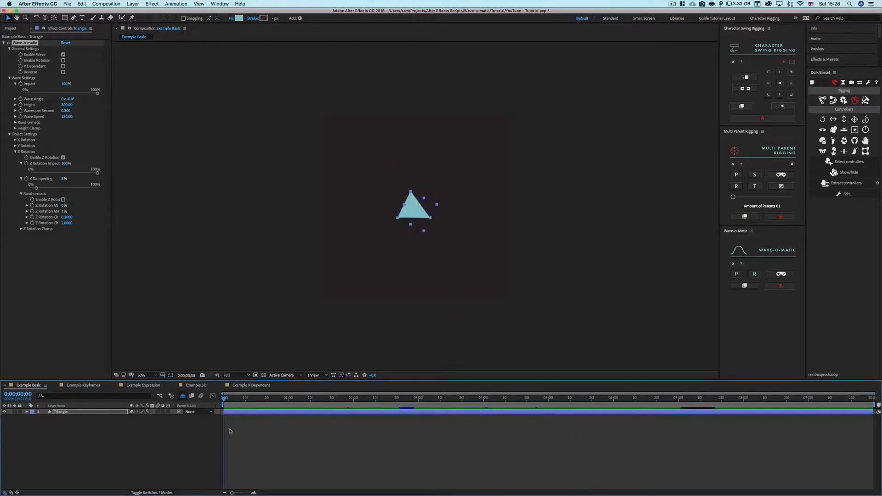
pyautogui.press('space')
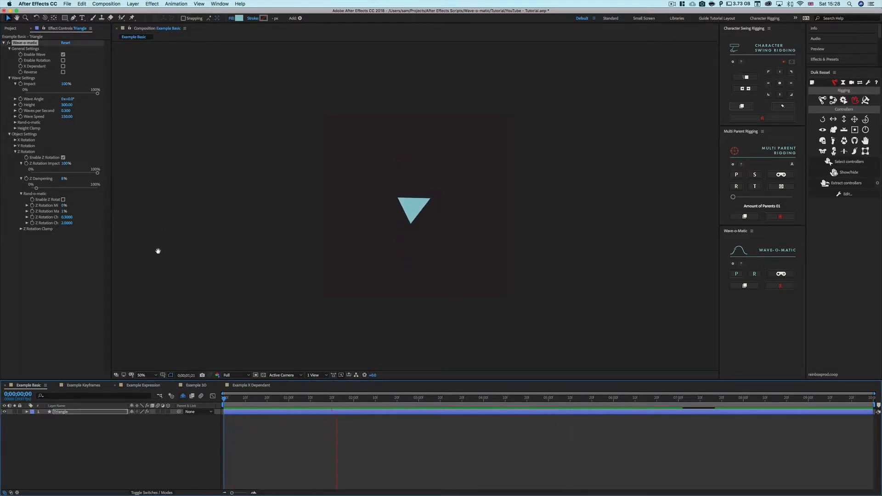
pyautogui.press('space')
# - Expand the Z Rotation Clamp settings, enable the clamp, and preview the Triangle from the start
pyautogui.click(20, 228)
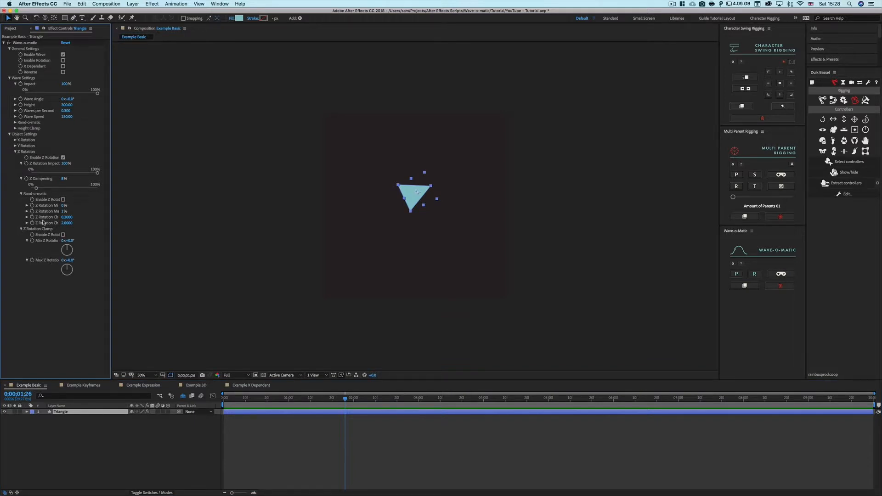
pyautogui.click(63, 235)
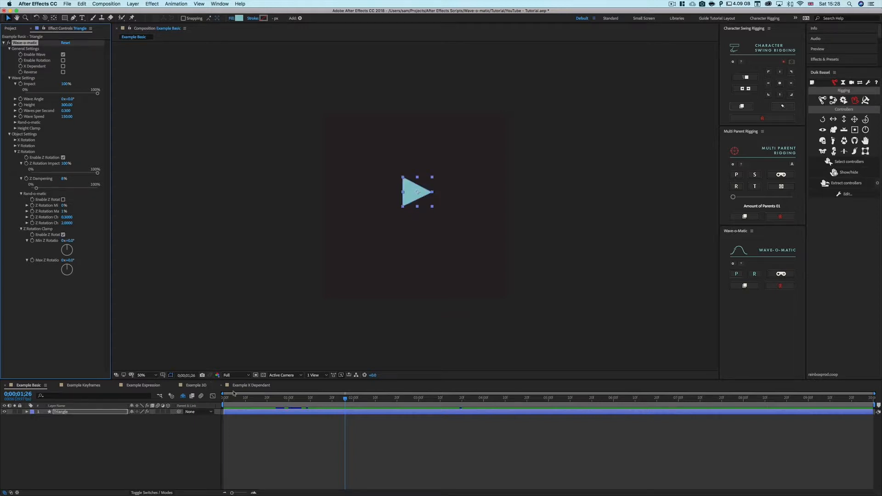
pyautogui.click(233, 394)
pyautogui.press('space')
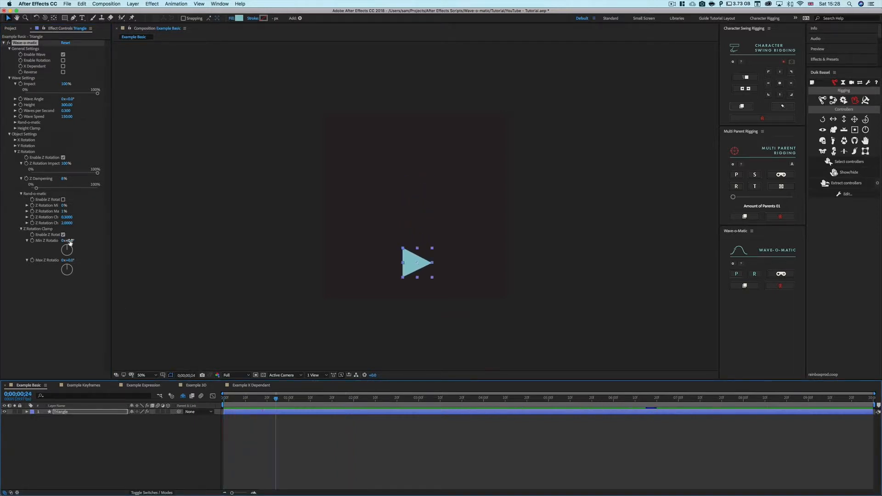
# - Set the clamp's Min Z Rotation to 30°, preview the Triangle's motion, and return to the first frame with nothing selected
pyautogui.click(69, 241)
pyautogui.write('30')
pyautogui.press('Return')
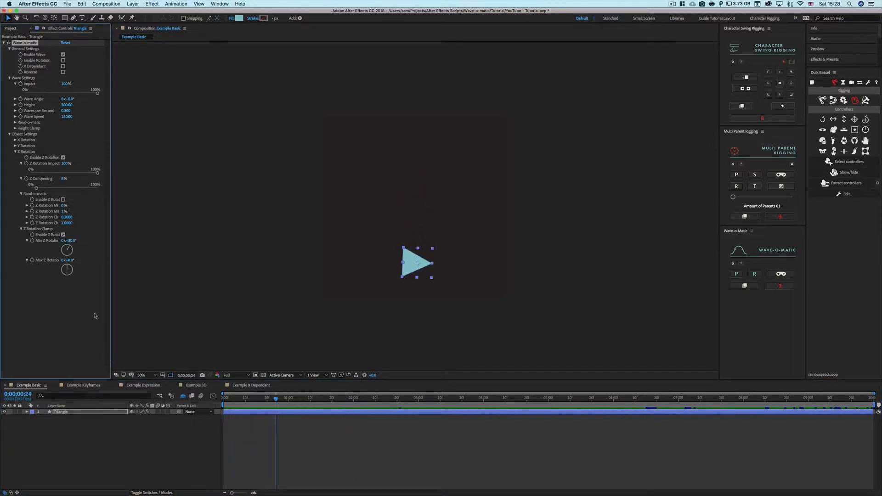
pyautogui.click(271, 425)
pyautogui.press('space')
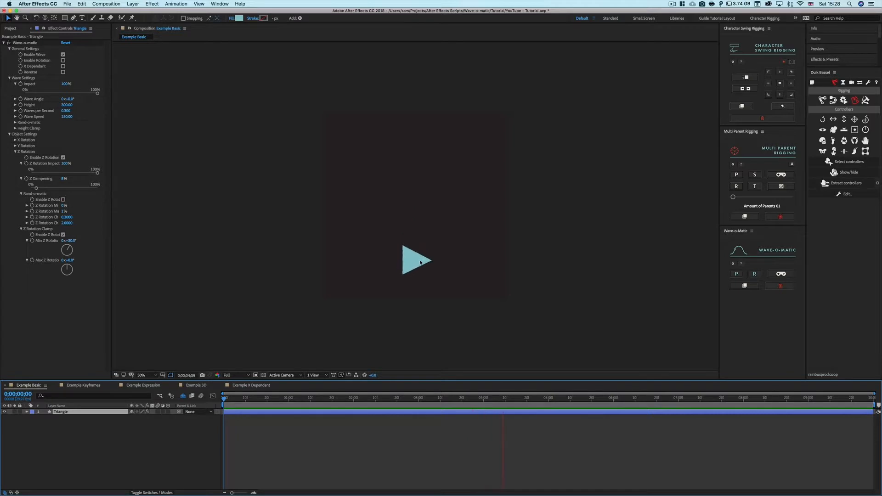
pyautogui.moveTo(239, 403); pyautogui.dragTo(214, 411)
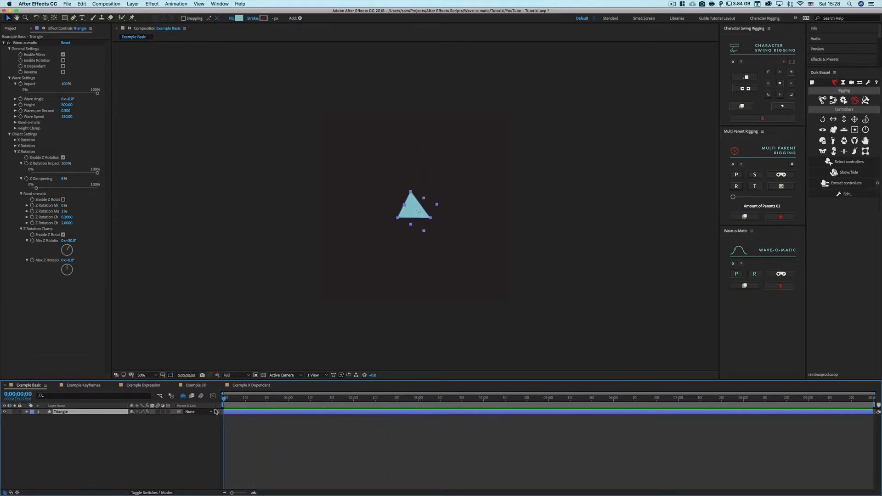
pyautogui.click(142, 447)
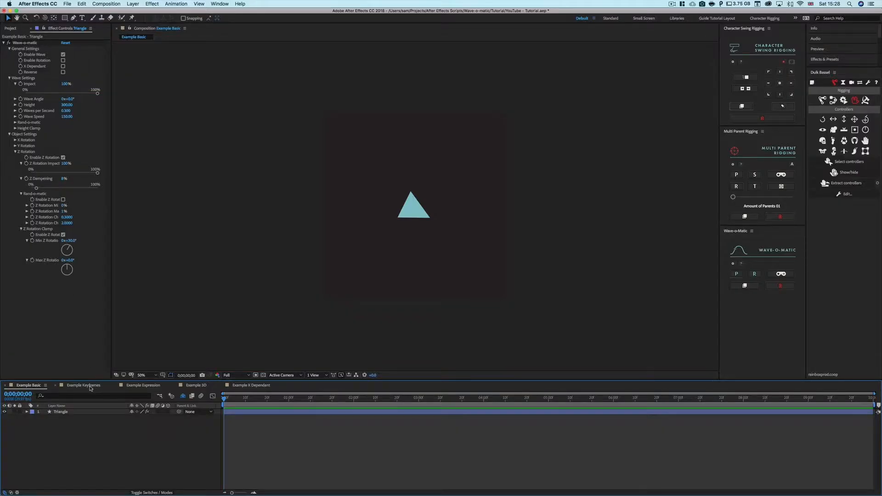
# - Switch to the Example Keyframes composition and scrub through the Triangle's keyframed position animation
pyautogui.click(90, 386)
pyautogui.click(177, 462)
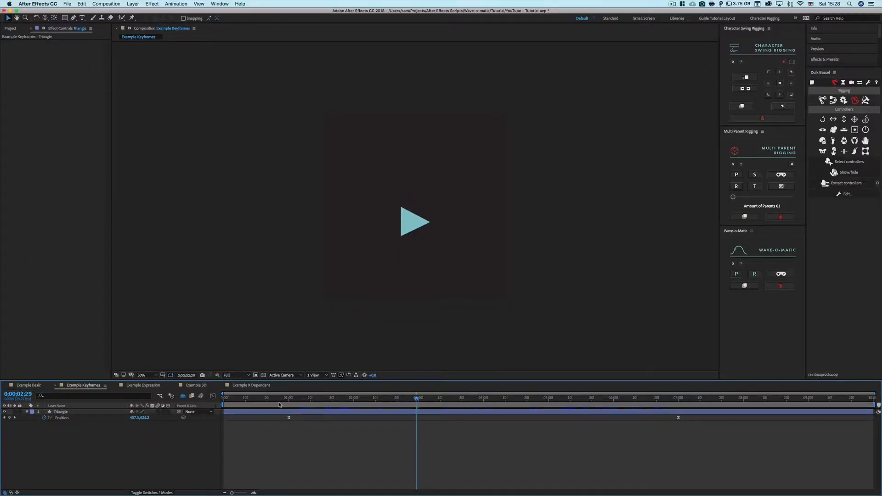
pyautogui.moveTo(280, 405); pyautogui.dragTo(596, 415)
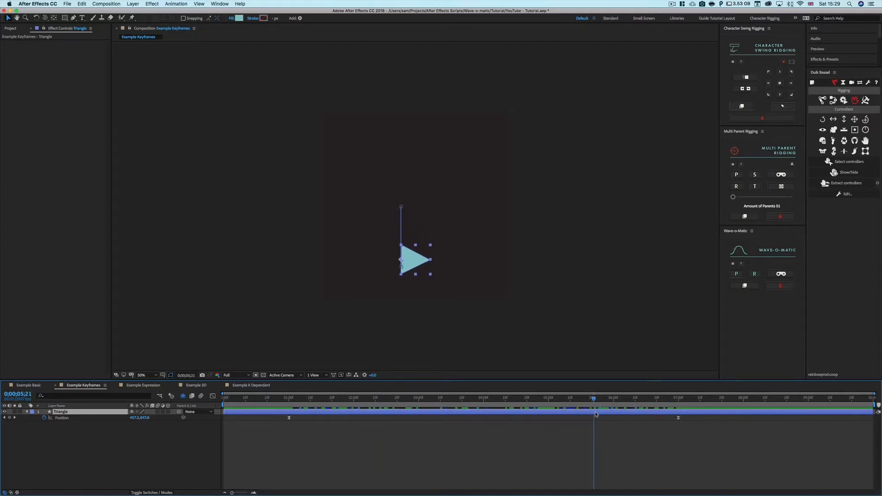
# - Centre the Triangle's anchor point and apply Wave-o-Matic to the layer at the first frame
pyautogui.click(779, 84)
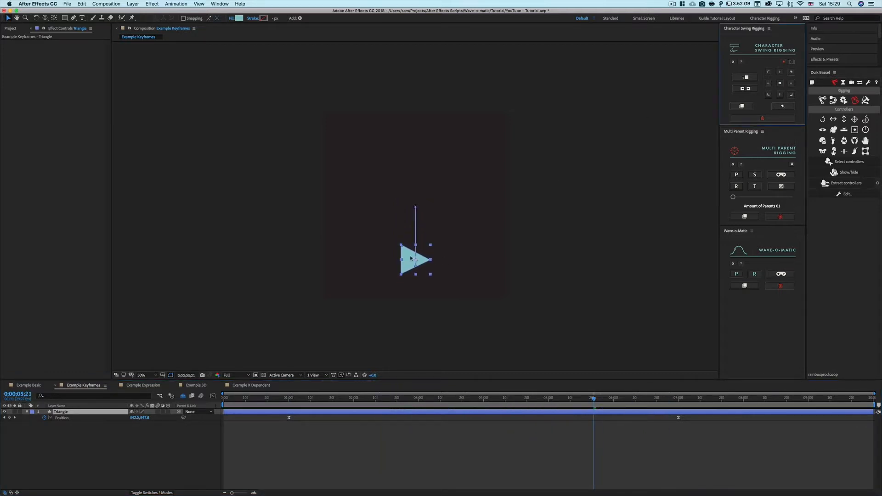
pyautogui.moveTo(449, 396); pyautogui.dragTo(210, 420)
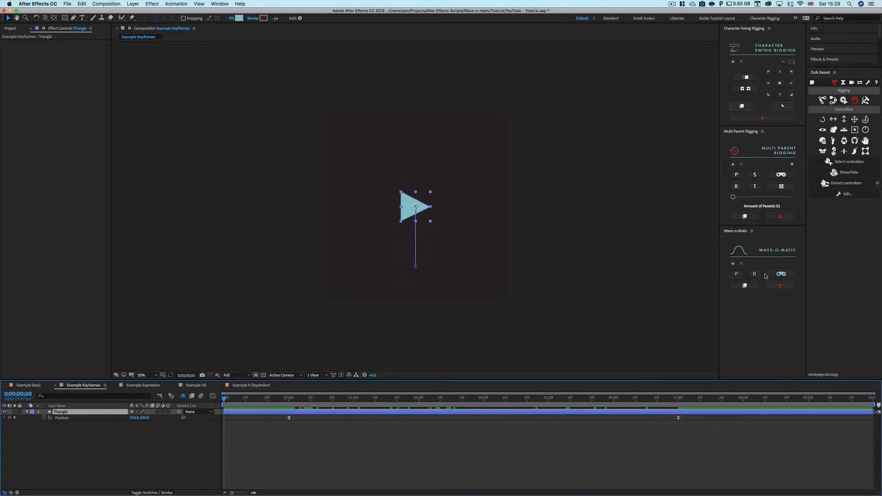
pyautogui.click(745, 286)
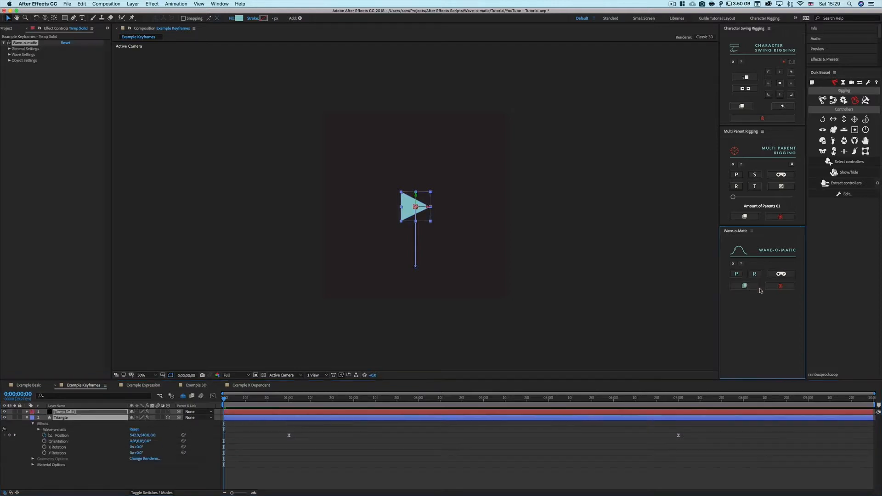
# - Enable the wave and the Z rotation in the Triangle's Wave-o-Matic effect
pyautogui.click(9, 48)
pyautogui.click(64, 55)
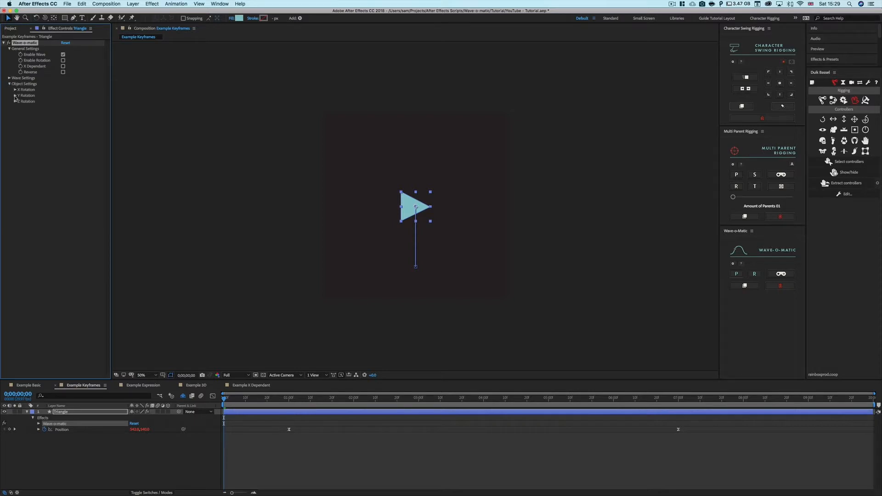
pyautogui.click(15, 102)
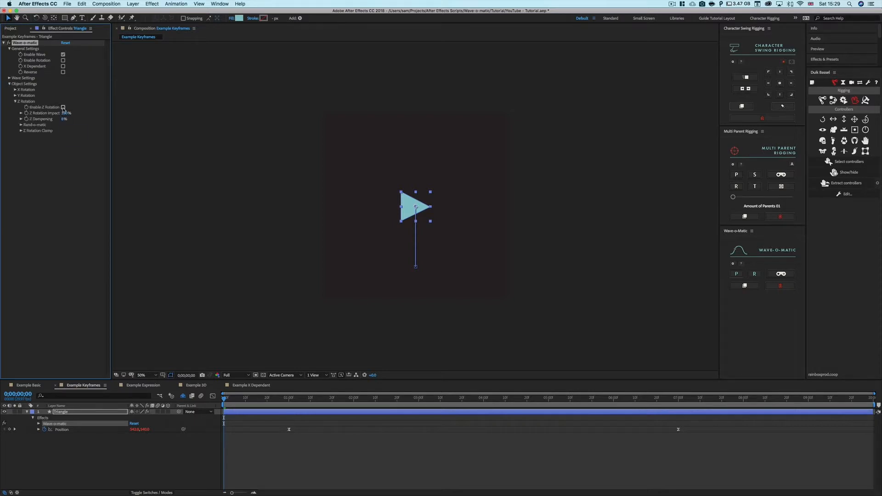
pyautogui.click(63, 108)
# - Preview the Triangle's wave combined with its position keyframes, and scrub to the second Position keyframe at 0;00;07;00
pyautogui.click(172, 457)
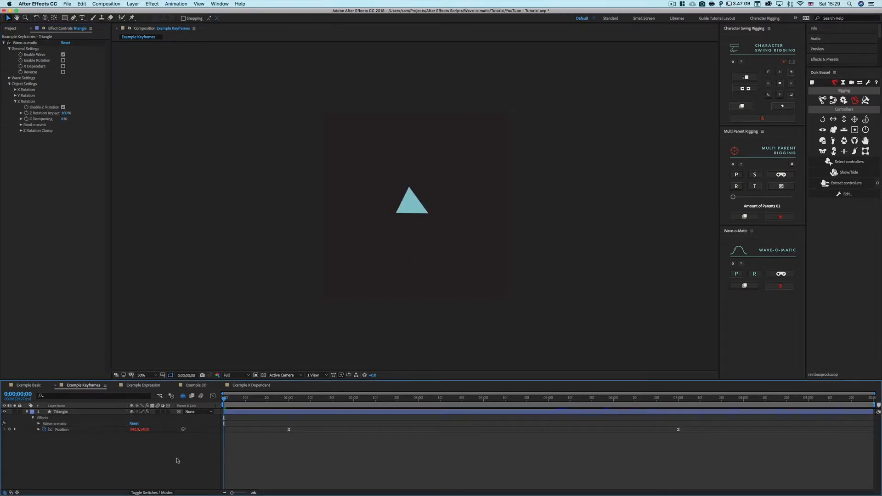
pyautogui.press('space')
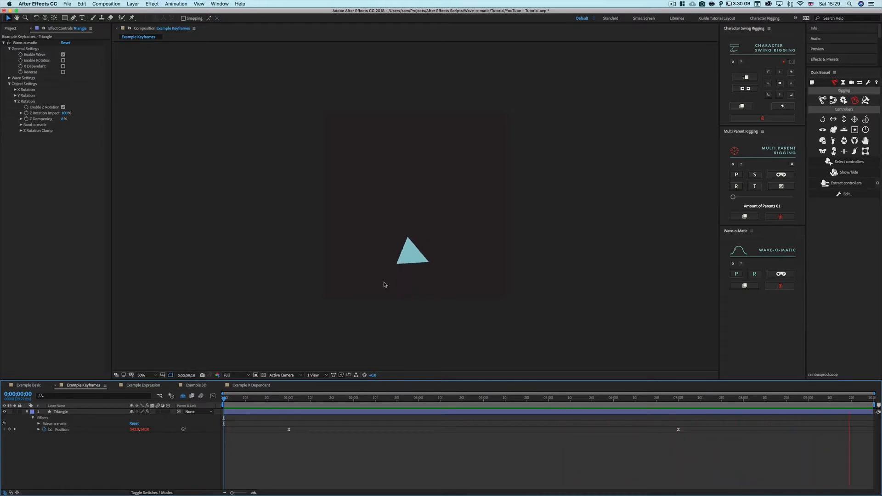
pyautogui.press('space')
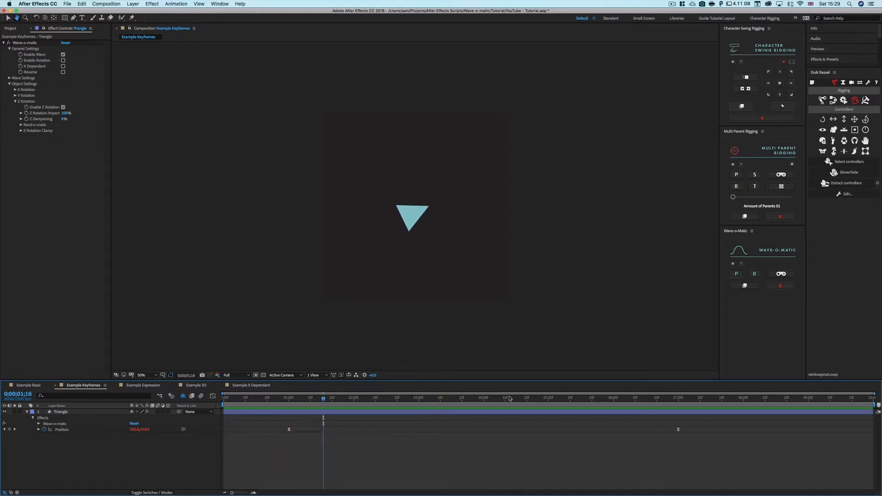
pyautogui.moveTo(563, 399); pyautogui.dragTo(678, 410)
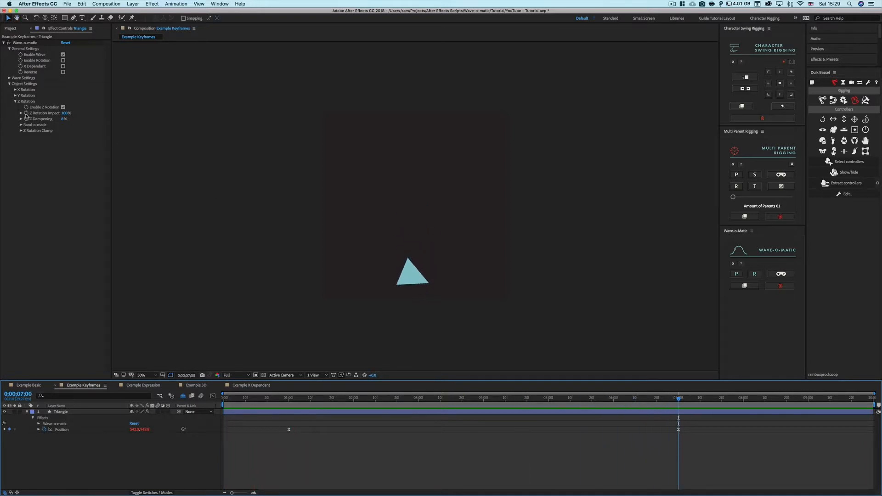
# - Start keyframing the Triangle's wave Impact and Z Rotation Impact at 0;00;07;00, and reveal the layer's keyframed properties
pyautogui.click(27, 113)
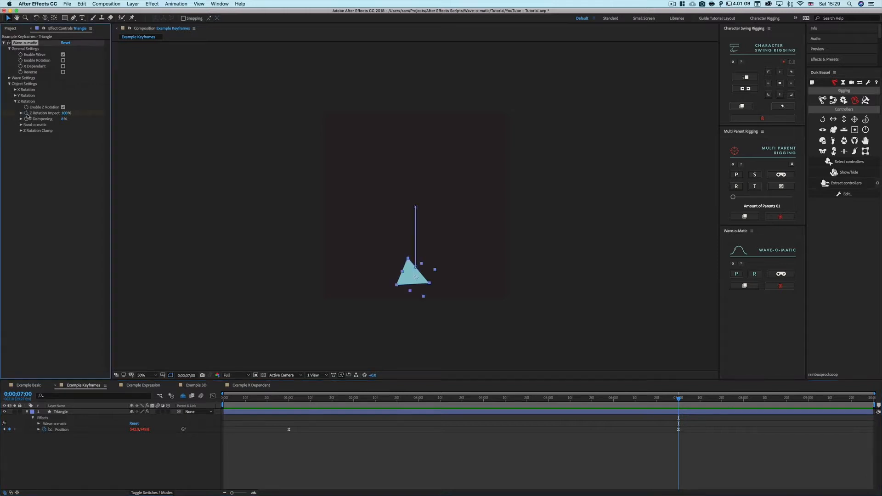
pyautogui.click(10, 79)
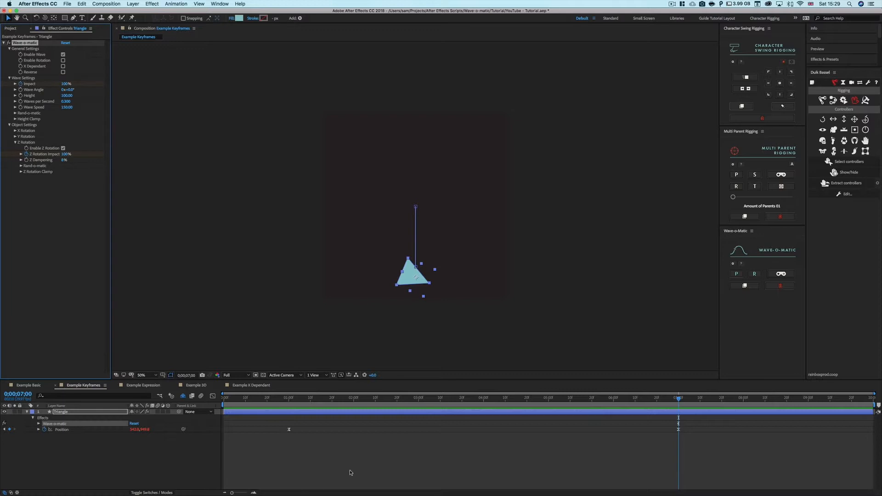
pyautogui.press('u')
# - Set the Triangle's wave Impact and Z Rotation Impact to 0% at the last frame, 0;00;09;29
pyautogui.moveTo(689, 399); pyautogui.dragTo(872, 406)
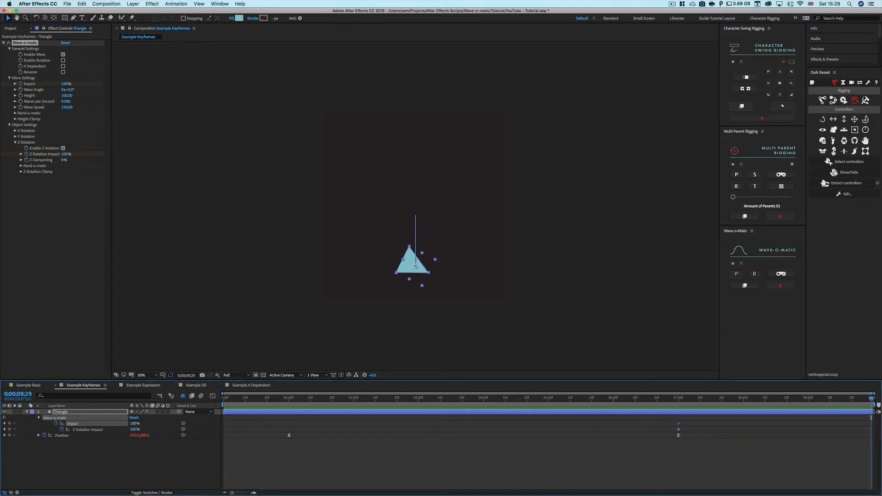
pyautogui.click(133, 424)
pyautogui.write('0')
pyautogui.click(133, 429)
pyautogui.write('0')
pyautogui.click(132, 452)
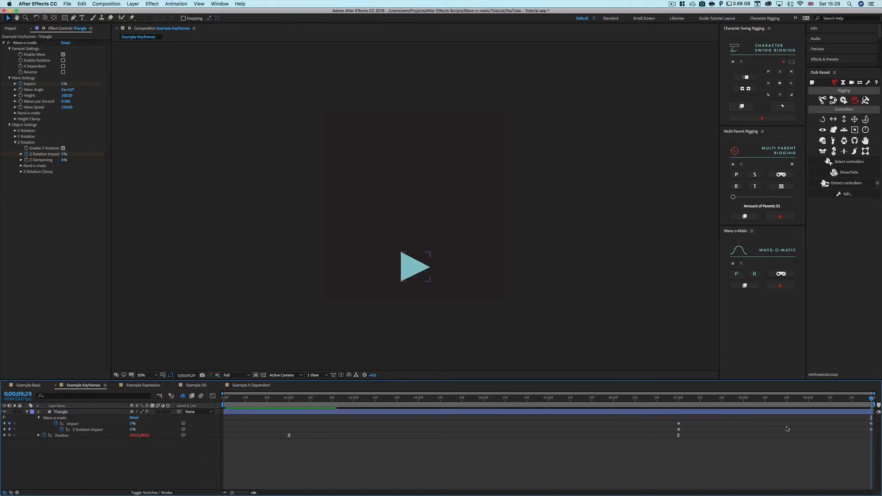
# - Apply Easy Ease to all Impact and Z Rotation Impact keyframes, and preview the Triangle's animation from the first frame
pyautogui.moveTo(664, 419); pyautogui.dragTo(878, 432)
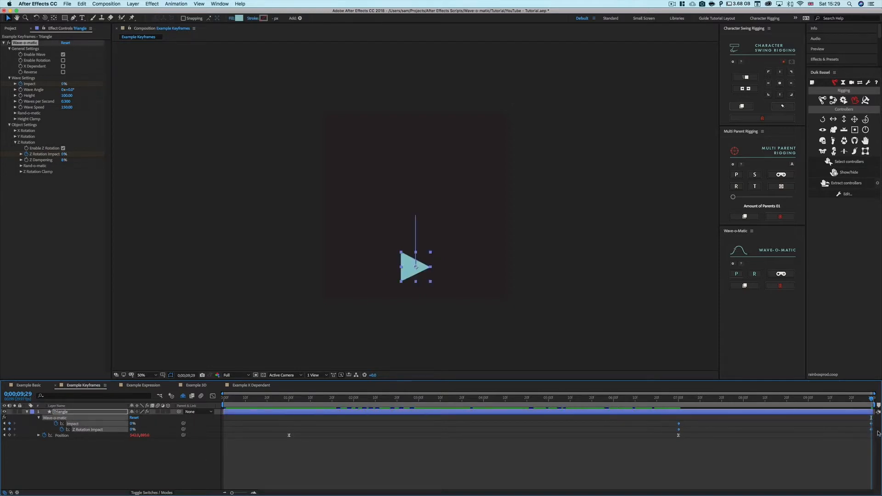
pyautogui.press('F9')
pyautogui.press('Home')
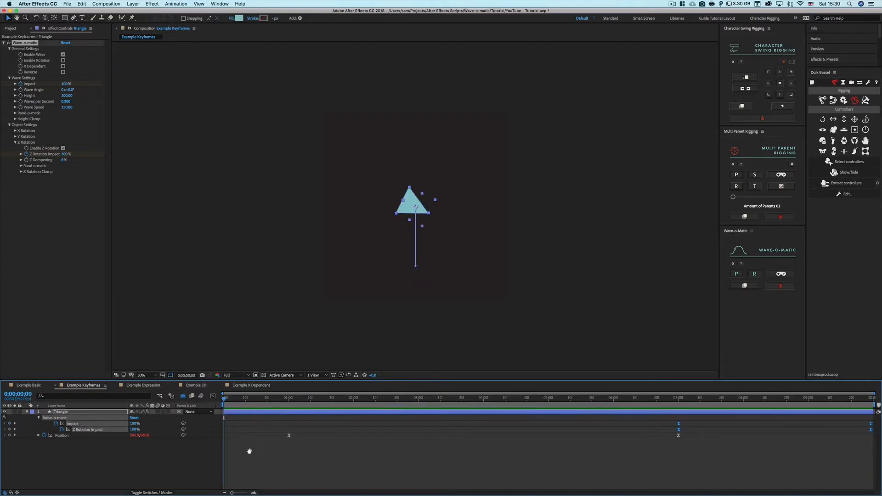
pyautogui.press('space')
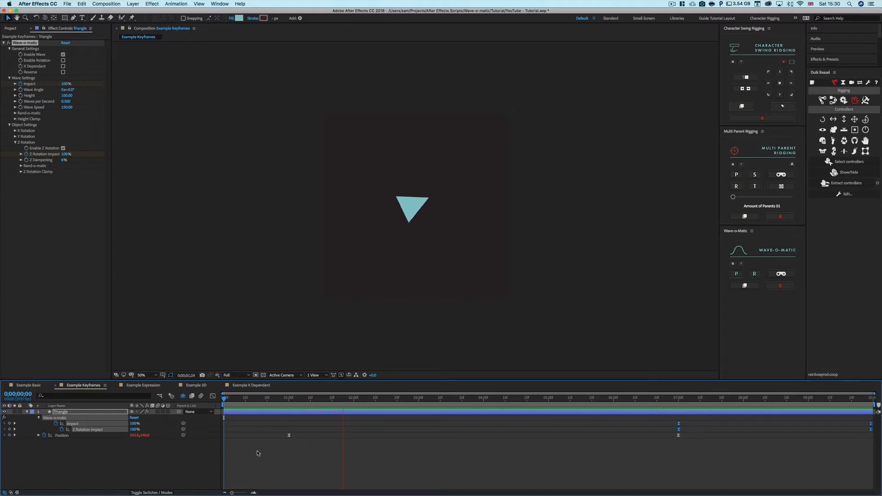
pyautogui.click(282, 458)
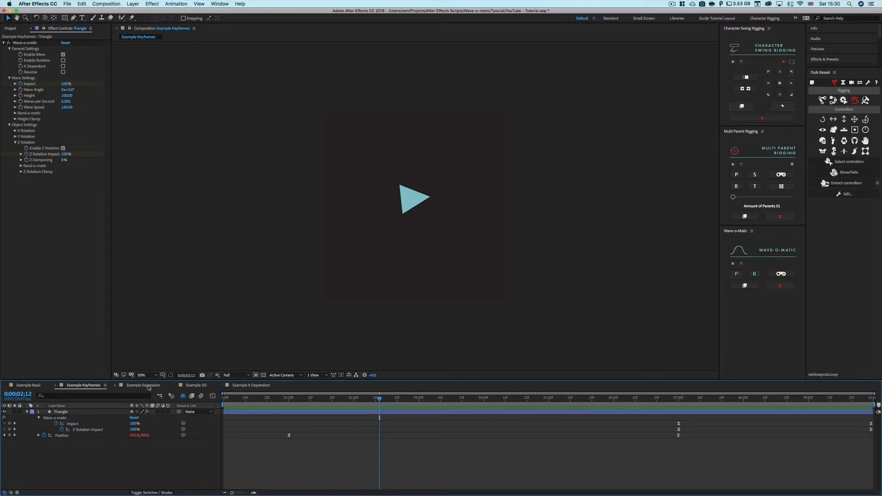
# - Switch to the Example Expression composition and preview the Triangle's wiggle rotation expression from the first frame
pyautogui.click(148, 387)
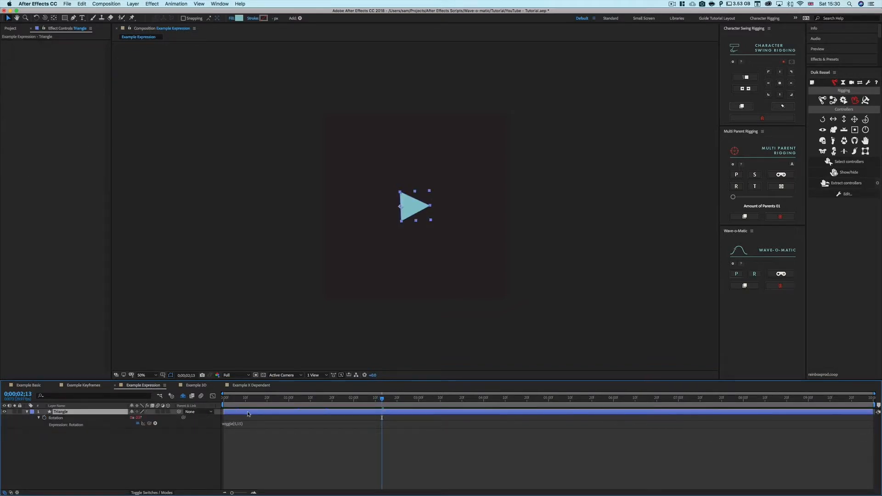
pyautogui.moveTo(233, 400)
pyautogui.mouseDown()
pyautogui.moveTo(232, 408)
pyautogui.moveTo(284, 408)
pyautogui.moveTo(224, 412)
pyautogui.mouseUp()
pyautogui.press('space')
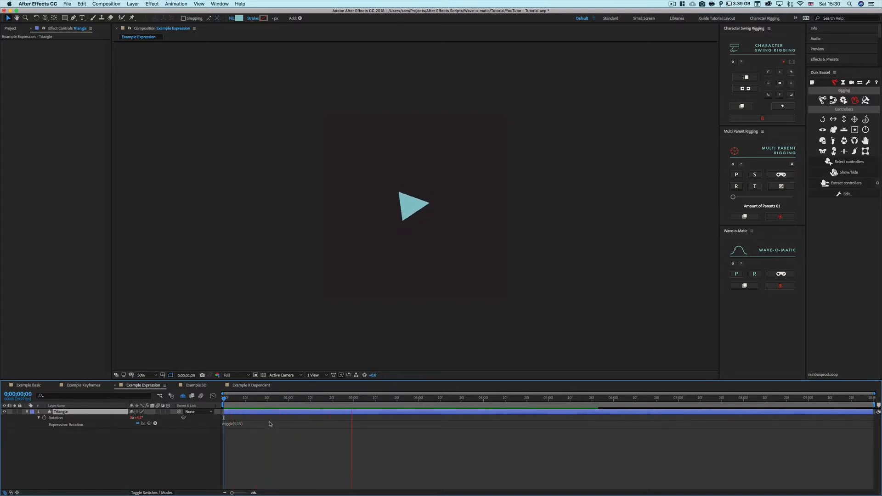
pyautogui.press('space')
# - Centre the Triangle's anchor point at the first frame, and preview the wiggle rotation about the new centre
pyautogui.moveTo(248, 400); pyautogui.dragTo(224, 407)
pyautogui.click(242, 418)
pyautogui.click(242, 415)
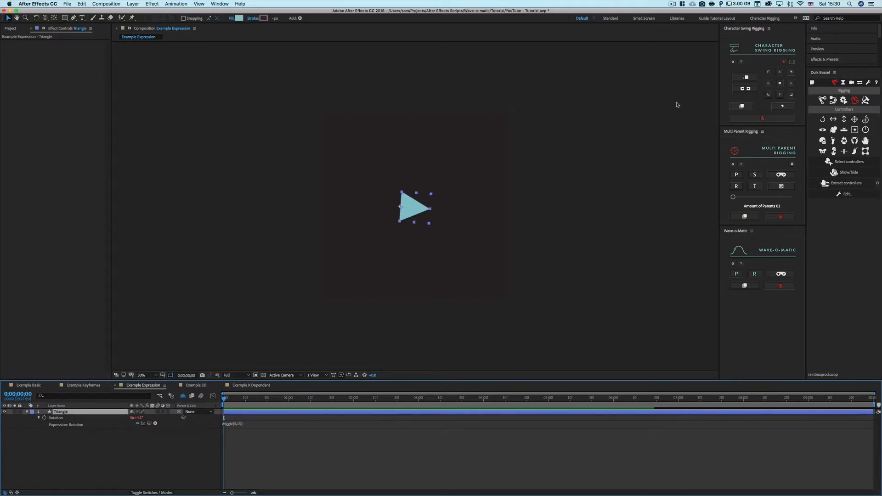
pyautogui.click(783, 83)
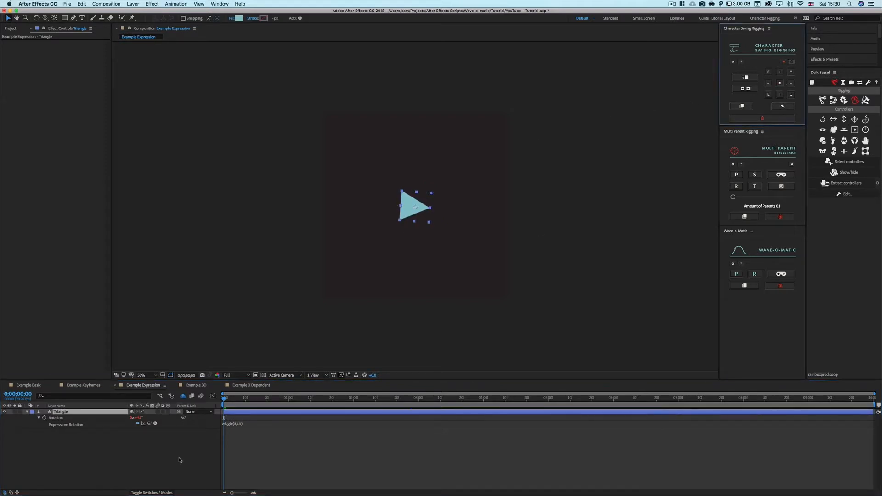
pyautogui.click(199, 444)
pyautogui.press('space')
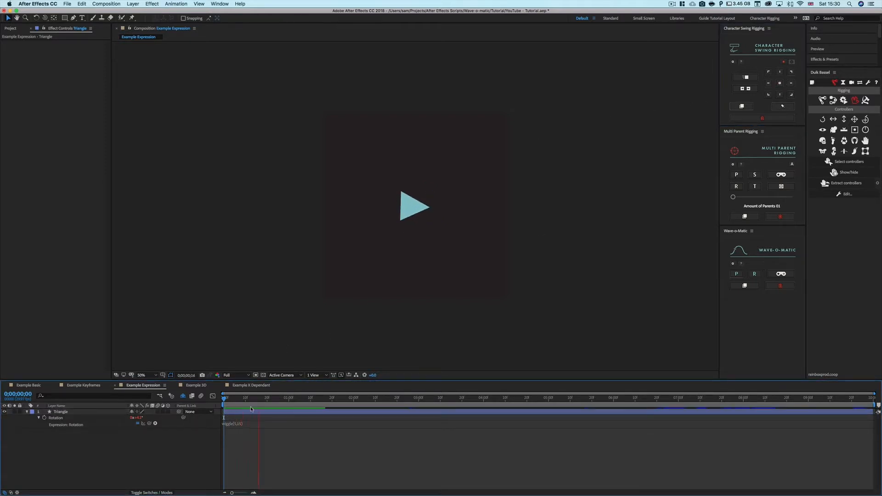
pyautogui.click(266, 411)
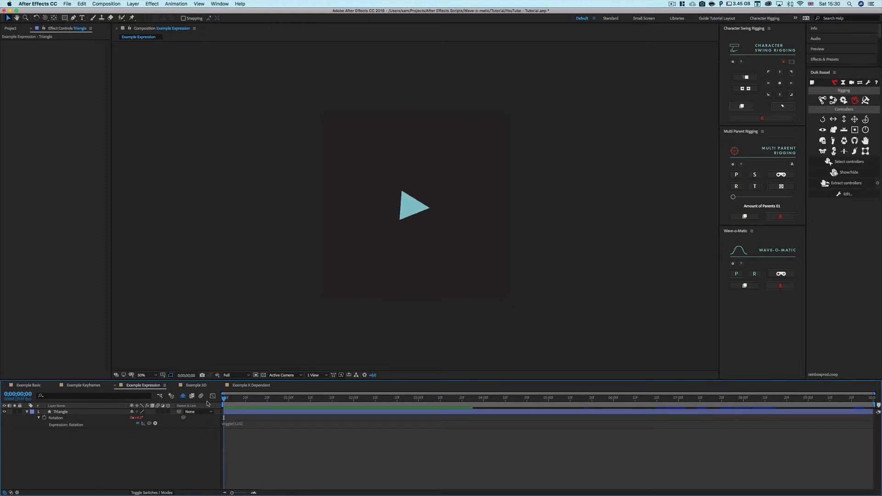
# - Apply Wave-o-Matic to the Triangle with the wiggle expression, and preview the resulting controller setup
pyautogui.click(267, 413)
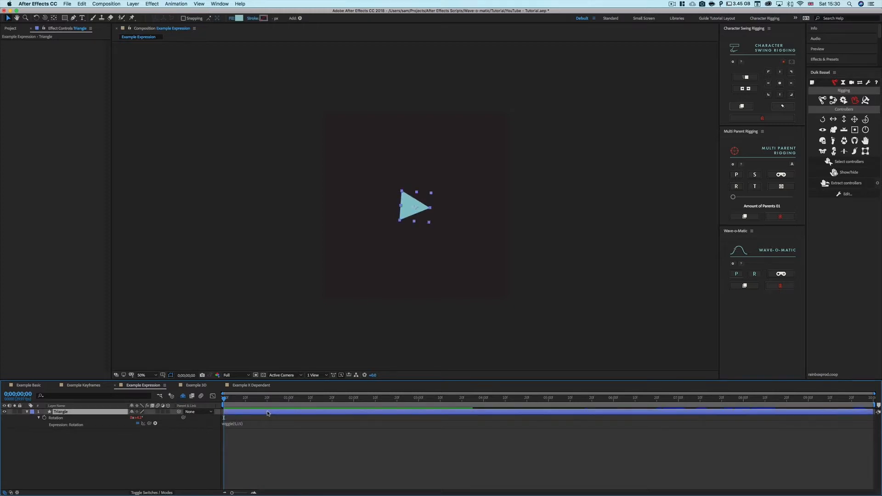
pyautogui.click(745, 287)
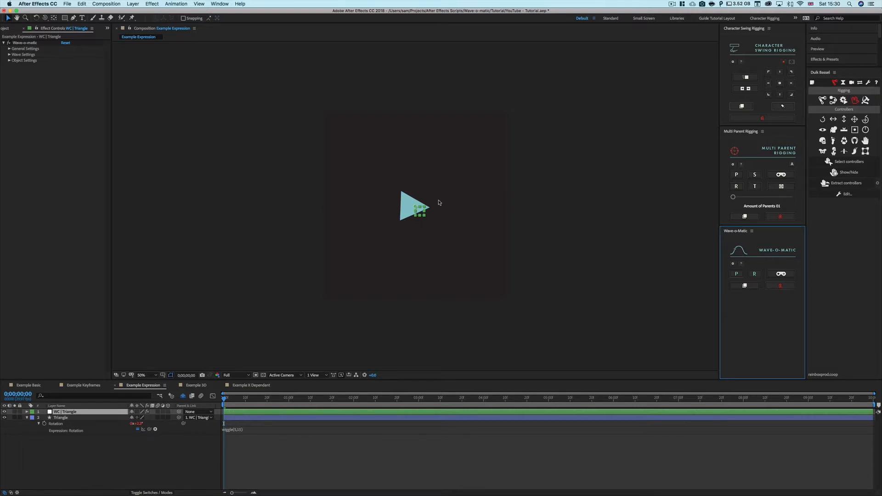
pyautogui.click(159, 449)
pyautogui.press('space')
pyautogui.press('space')
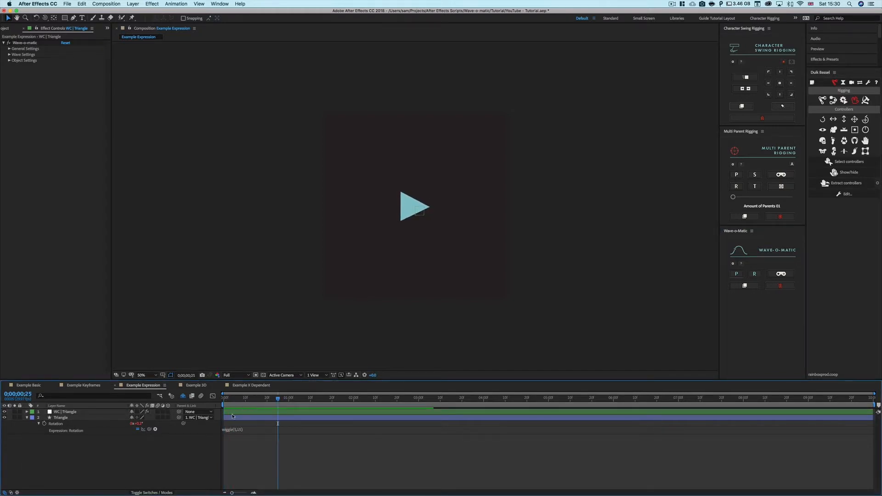
# - Enable the wave and rotation on the Triangle's Wave-o-Matic controller, and preview them combined with the wiggle from the first frame
pyautogui.click(69, 412)
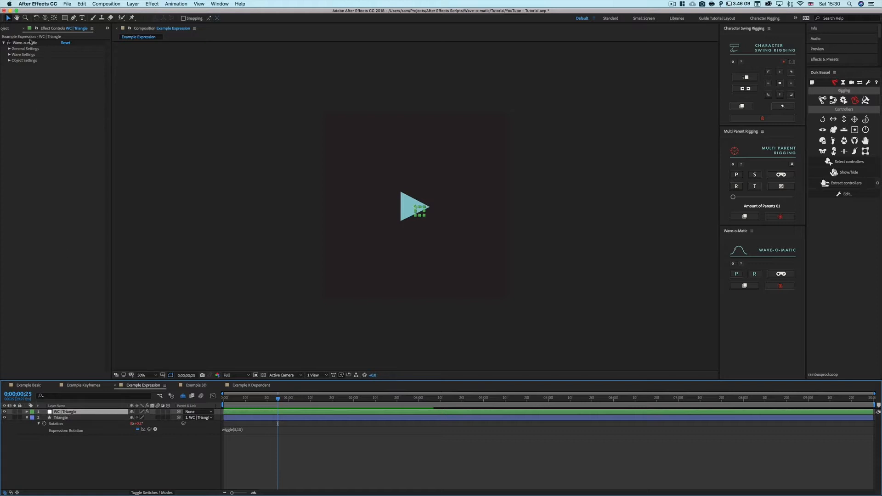
pyautogui.click(9, 49)
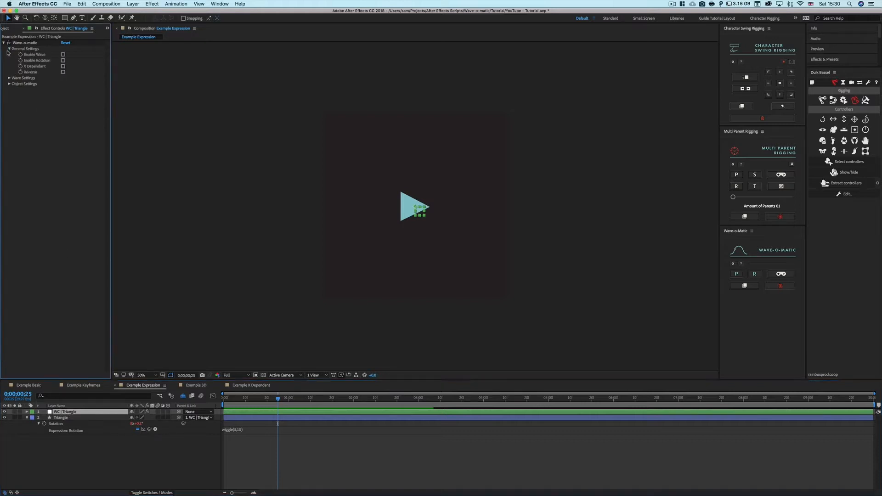
pyautogui.click(63, 55)
pyautogui.click(63, 60)
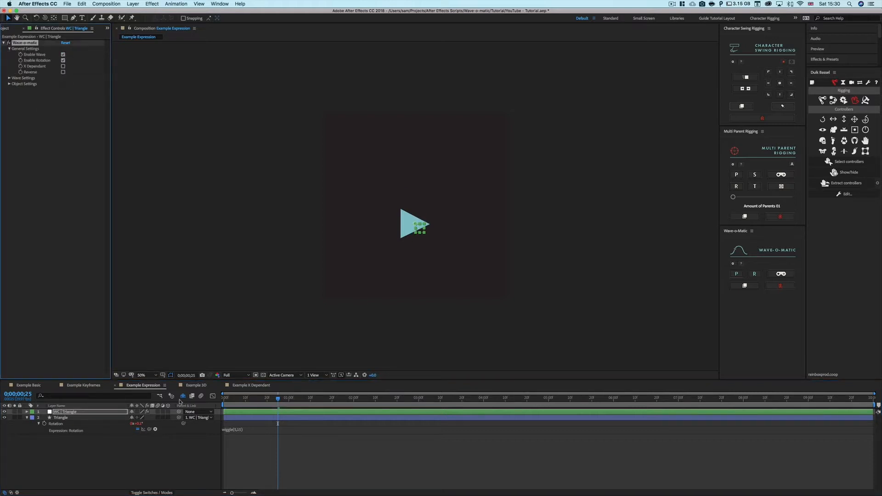
pyautogui.moveTo(244, 398); pyautogui.dragTo(201, 399)
pyautogui.press('space')
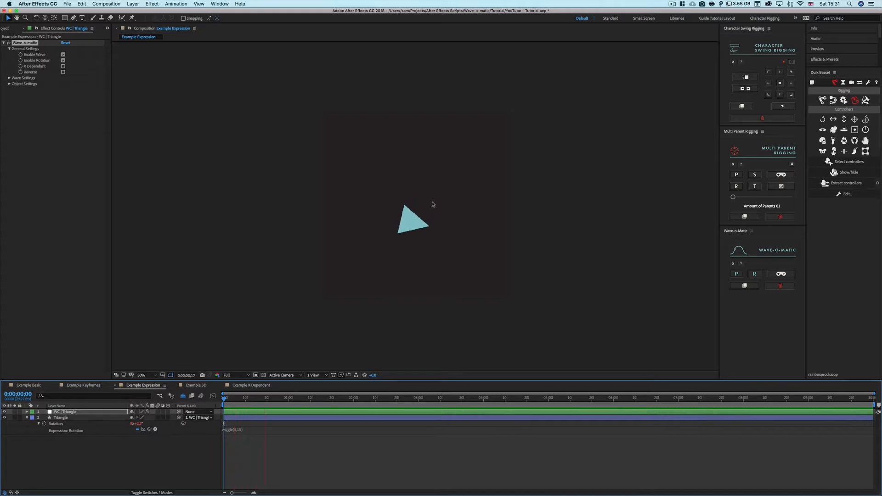
pyautogui.press('space')
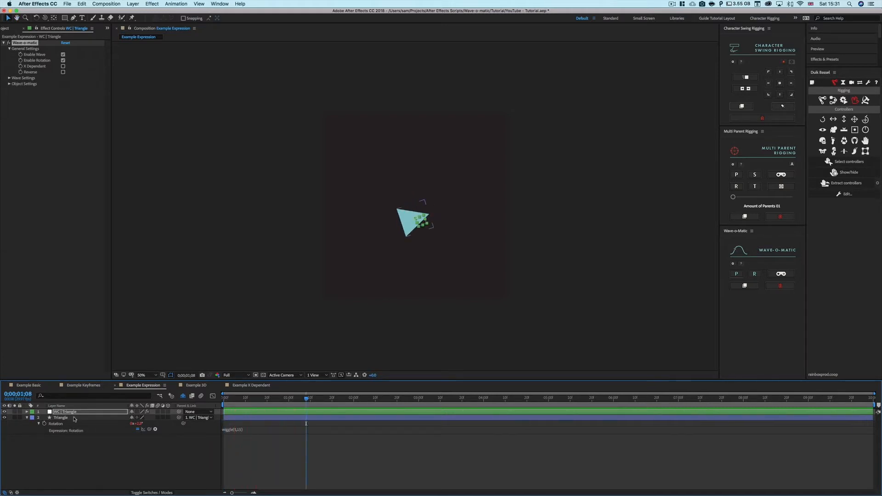
# - Remove Wave-o-Matic from the Triangle, and preview the remaining wiggle expression from the first frame
pyautogui.click(61, 418)
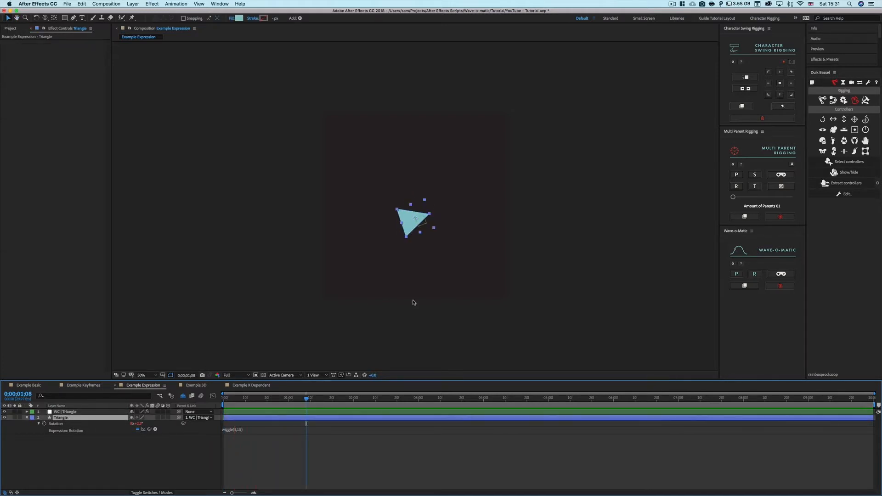
pyautogui.click(780, 286)
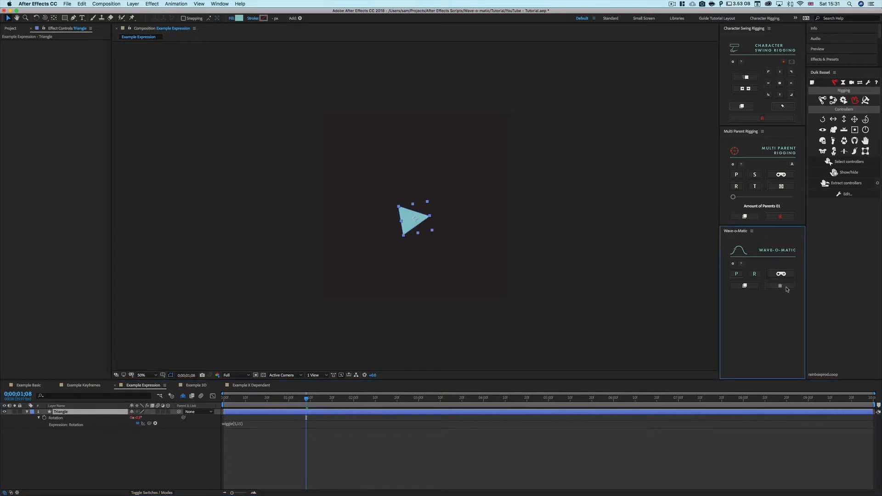
pyautogui.moveTo(236, 399); pyautogui.dragTo(207, 405)
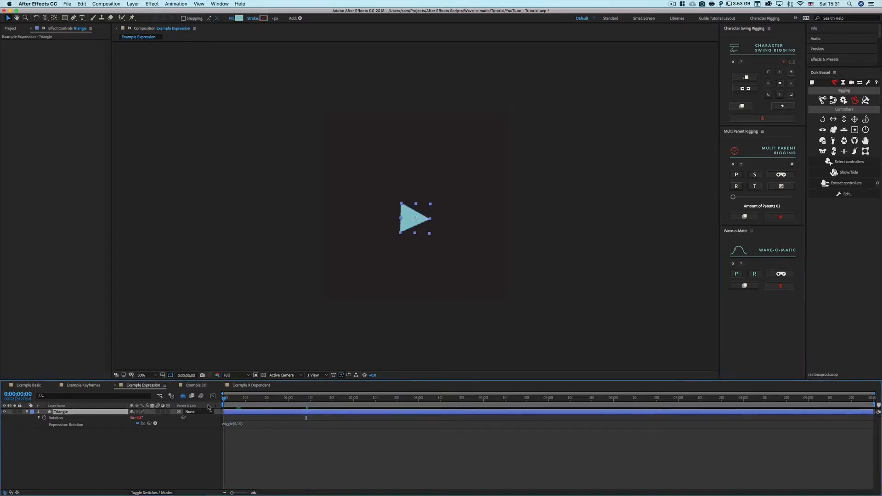
pyautogui.press('space')
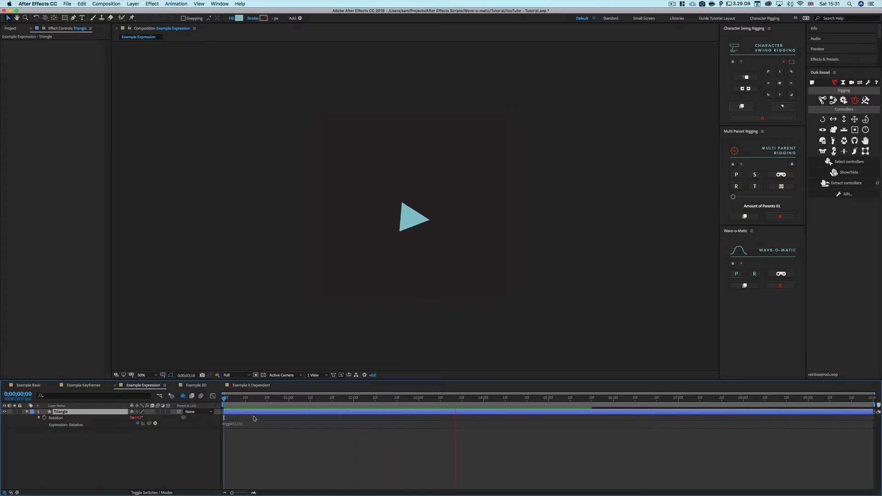
pyautogui.press('space')
pyautogui.moveTo(245, 399); pyautogui.dragTo(224, 402)
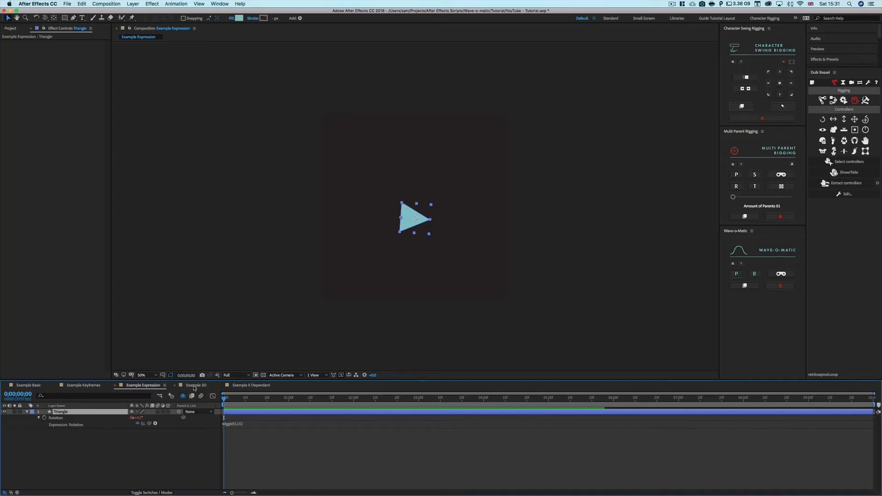
# - Switch to the Example 3D composition, then scrub and preview the Pepper Plane's keyframed Y rotation and camera movement
pyautogui.click(193, 386)
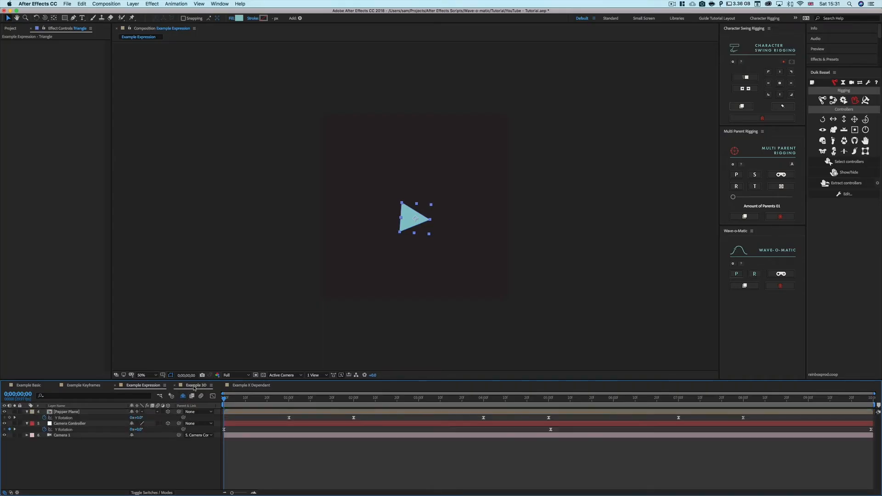
pyautogui.click(235, 401)
pyautogui.moveTo(235, 403); pyautogui.dragTo(220, 404)
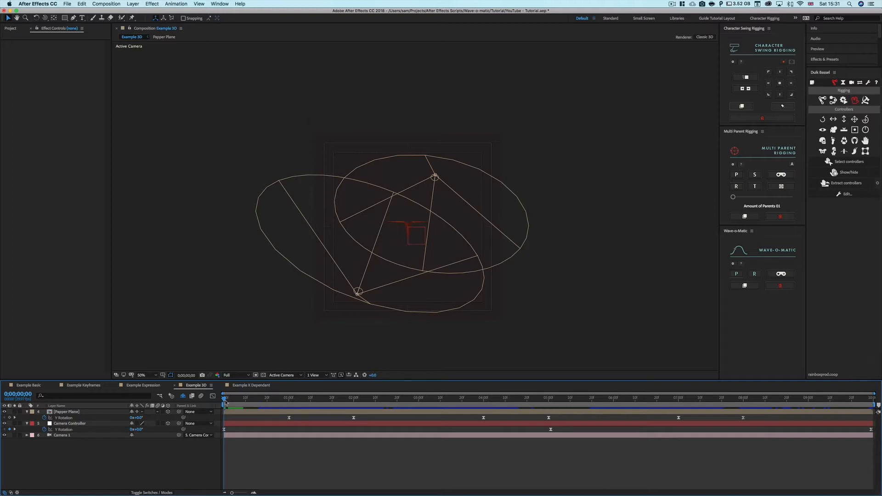
pyautogui.moveTo(225, 403)
pyautogui.mouseDown()
pyautogui.moveTo(523, 413)
pyautogui.moveTo(236, 415)
pyautogui.mouseUp()
pyautogui.click(292, 410)
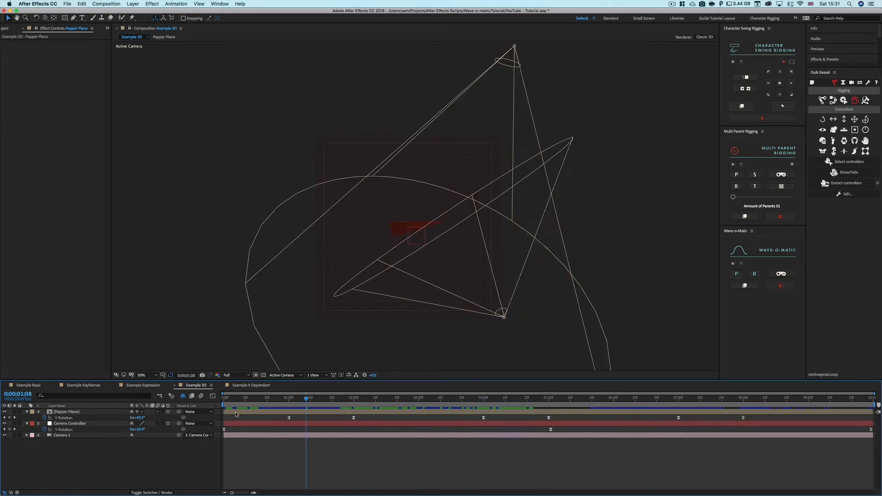
pyautogui.press('space')
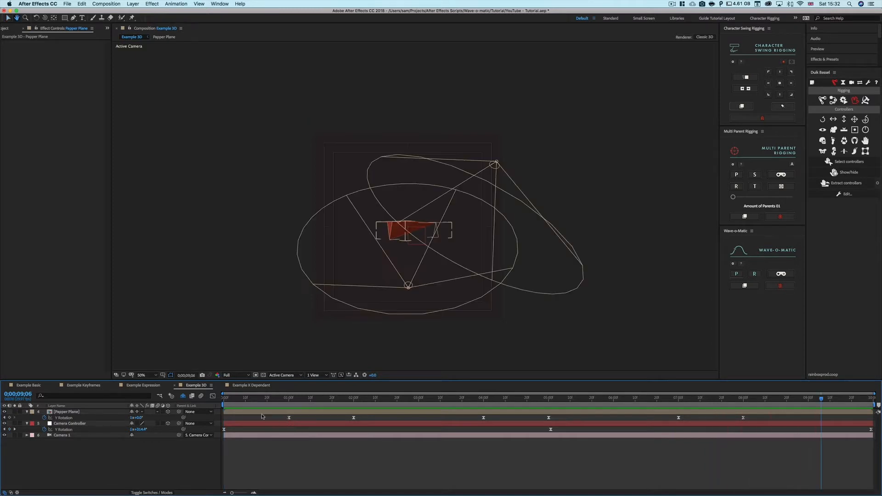
# - Apply Wave-o-Matic to the Pepper Plane layer at the first frame and enable its wave
pyautogui.click(77, 413)
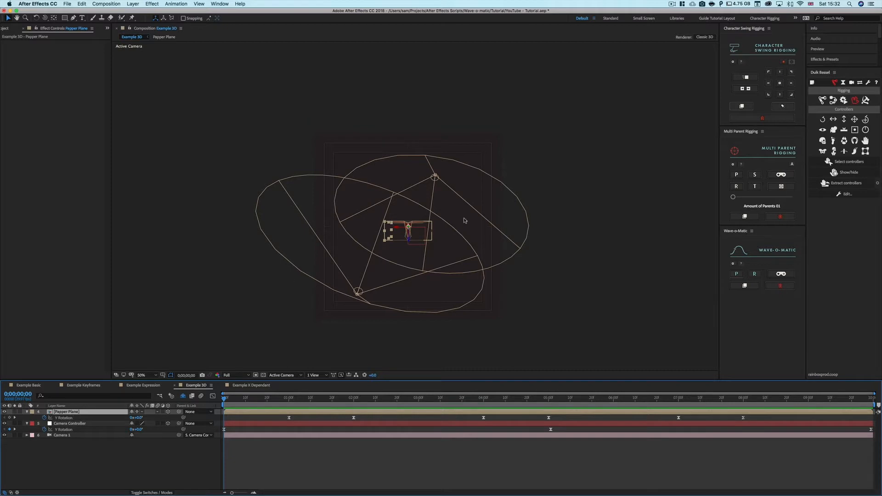
pyautogui.click(745, 286)
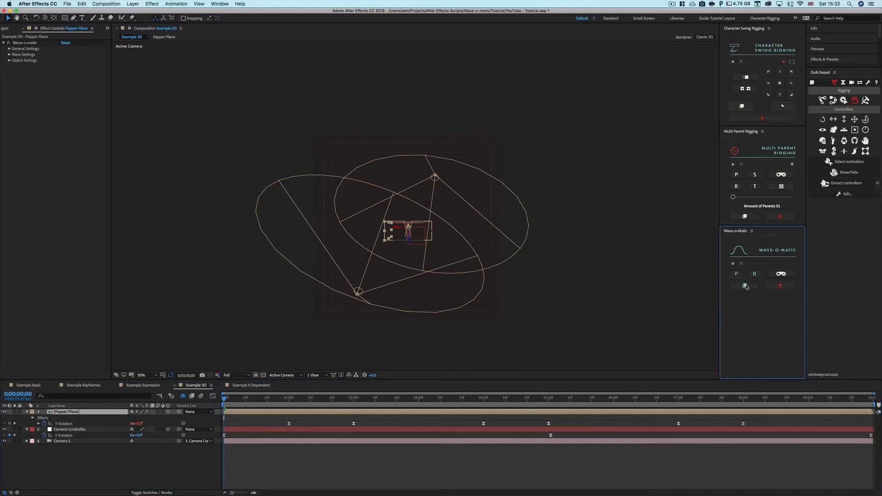
pyautogui.click(9, 48)
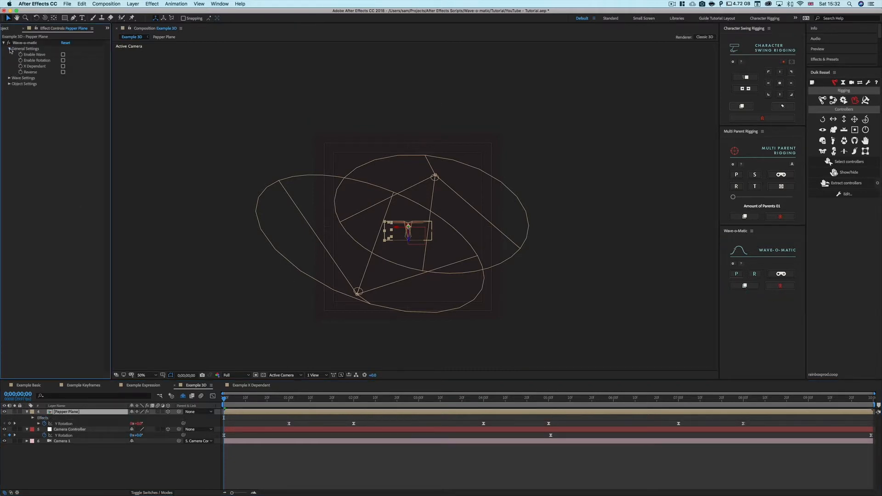
pyautogui.click(63, 54)
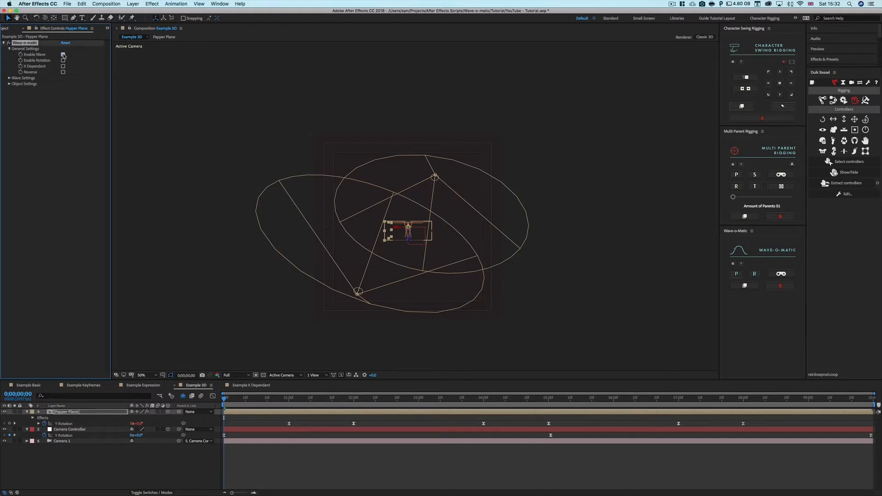
# - Set the Pepper Plane's Wave-o-Matic wave height to 400
pyautogui.click(9, 79)
pyautogui.click(64, 95)
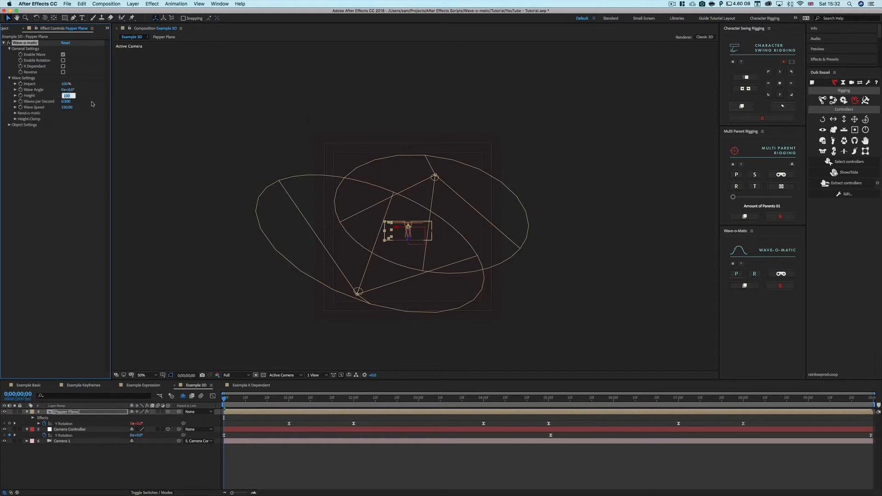
pyautogui.press('Return')
# - Enable X rotation and Y rotation in the Pepper Plane's Wave-o-Matic object settings
pyautogui.click(10, 124)
pyautogui.click(15, 131)
pyautogui.click(63, 136)
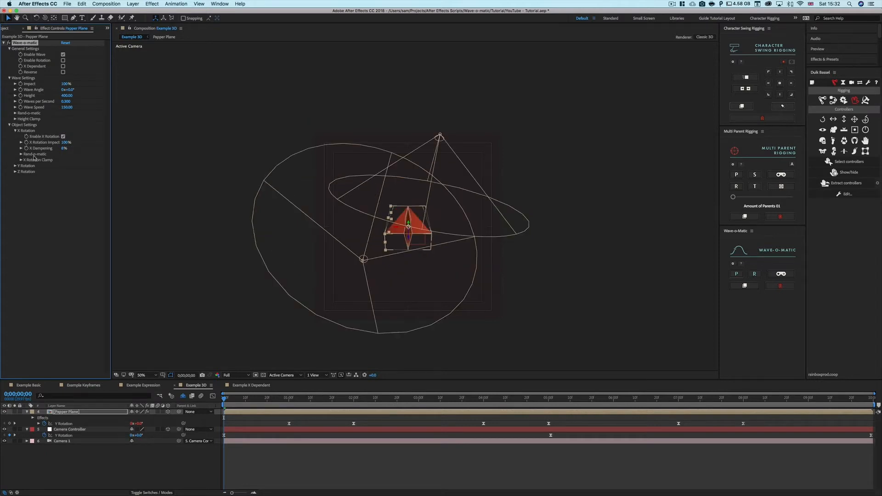
pyautogui.click(14, 166)
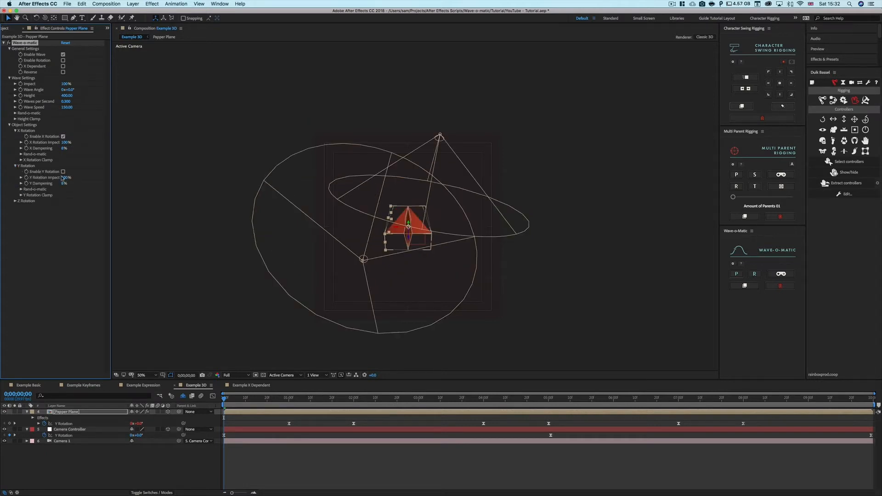
pyautogui.click(63, 171)
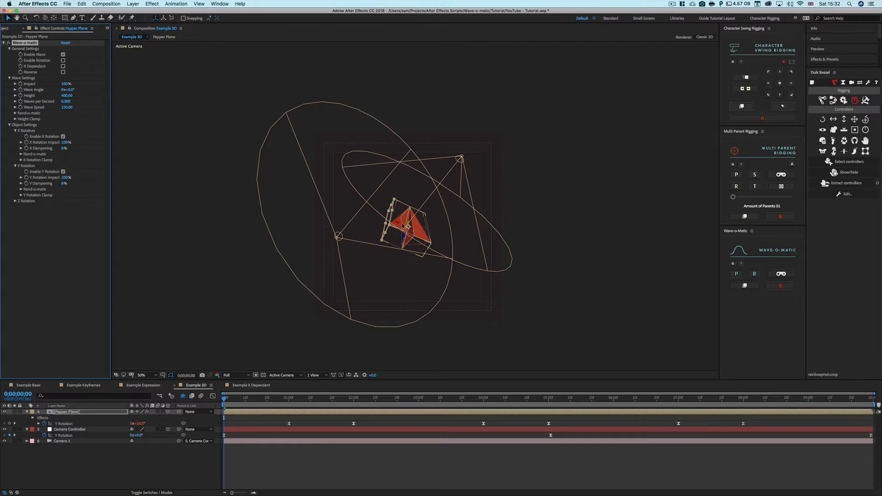
# - Scrub through the first second and preview the Pepper Plane's wave with X and Y rotation from the first frame
pyautogui.click(247, 423)
pyautogui.moveTo(226, 399); pyautogui.dragTo(289, 400)
pyautogui.moveTo(298, 400); pyautogui.dragTo(202, 417)
pyautogui.press('space')
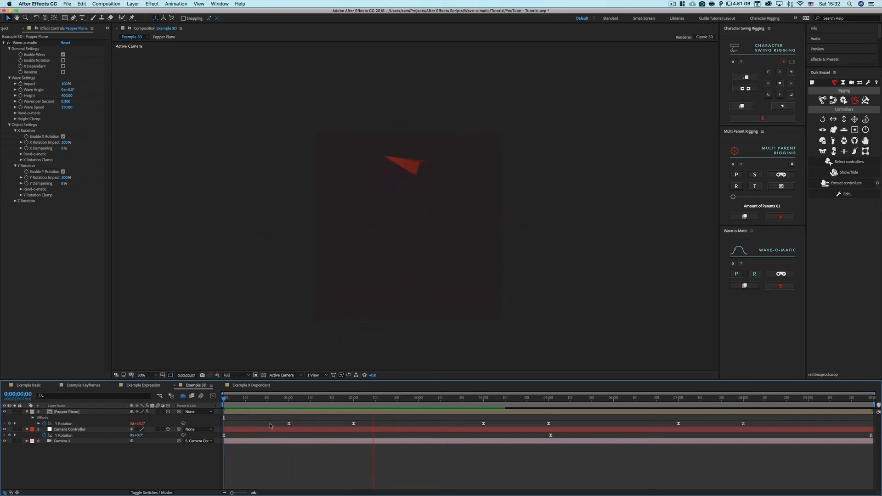
pyautogui.press('space')
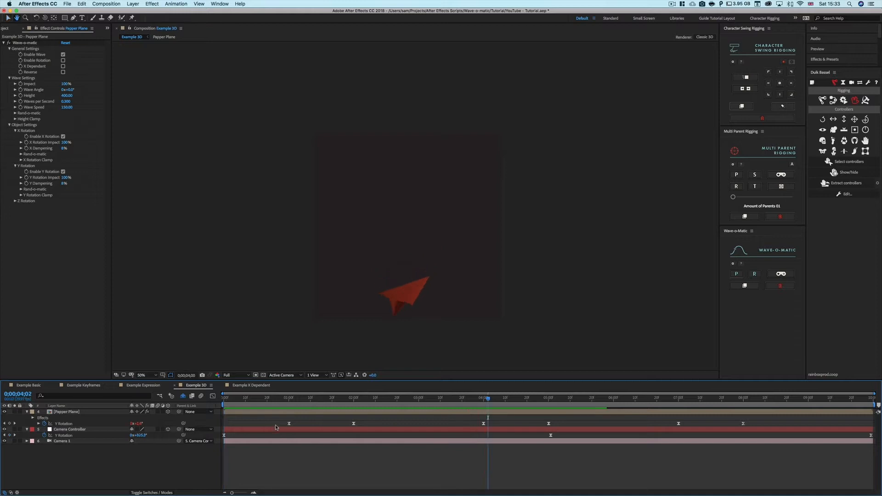
# - Enable Reverse on the Pepper Plane's Wave-o-Matic effect and preview the motion from the first frame
pyautogui.moveTo(255, 399); pyautogui.dragTo(185, 409)
pyautogui.click(64, 73)
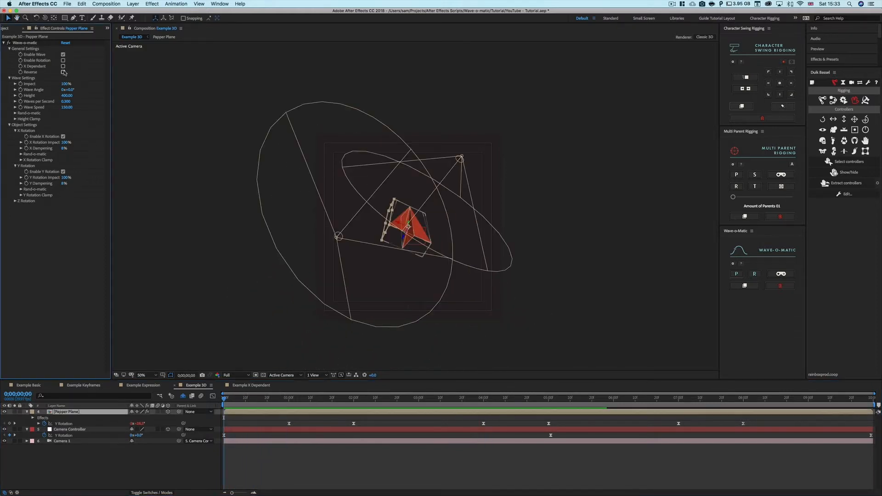
pyautogui.click(63, 73)
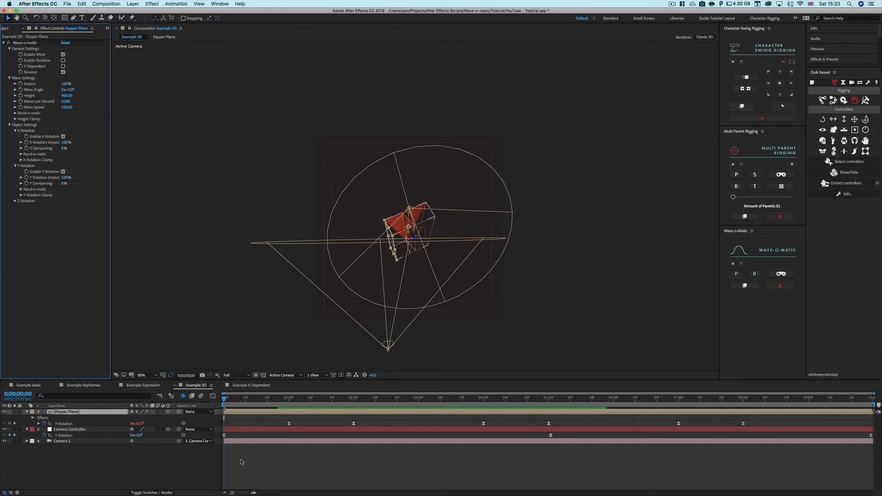
pyautogui.click(257, 465)
pyautogui.press('space')
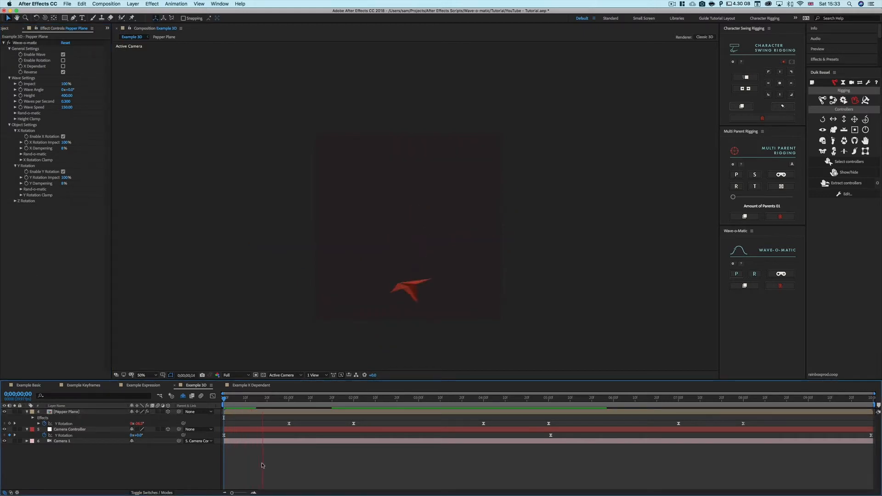
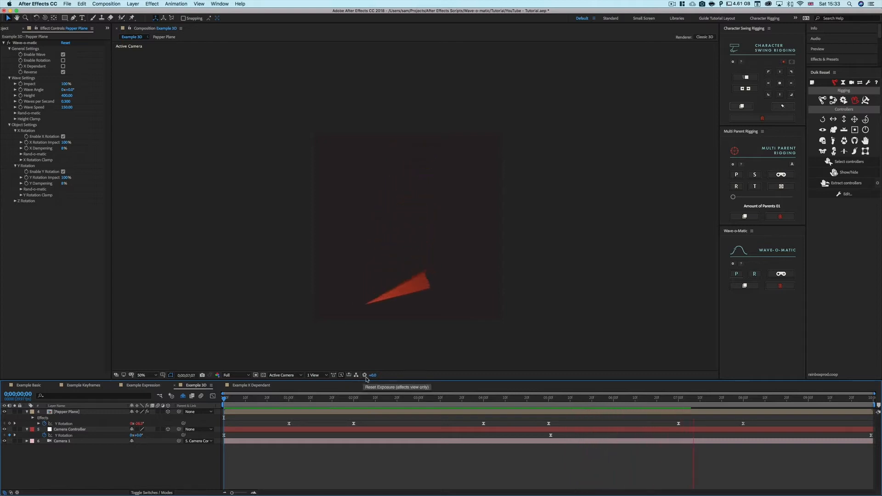
pyautogui.press('space')
# - Apply Wave-o-Matic to the Camera Controller layer at the first frame and enable its X rotation
pyautogui.moveTo(226, 401)
pyautogui.mouseDown()
pyautogui.moveTo(281, 403)
pyautogui.moveTo(224, 403)
pyautogui.mouseUp()
pyautogui.click(236, 431)
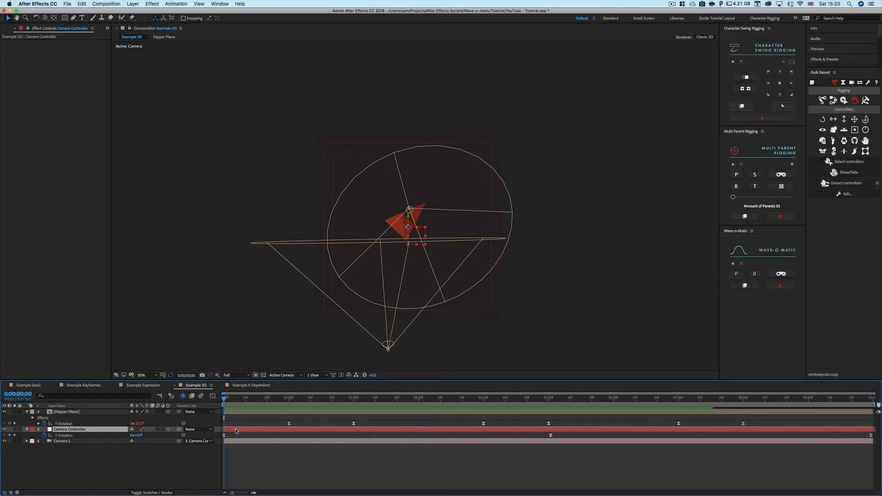
pyautogui.click(745, 286)
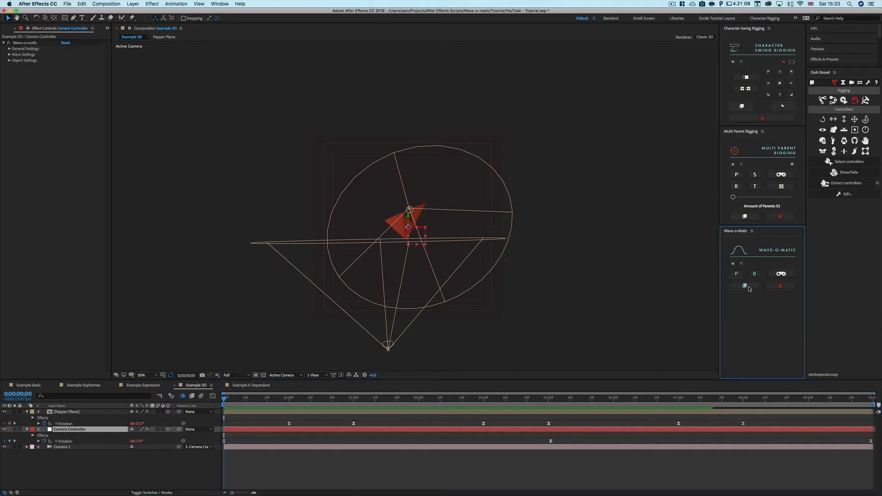
pyautogui.click(9, 49)
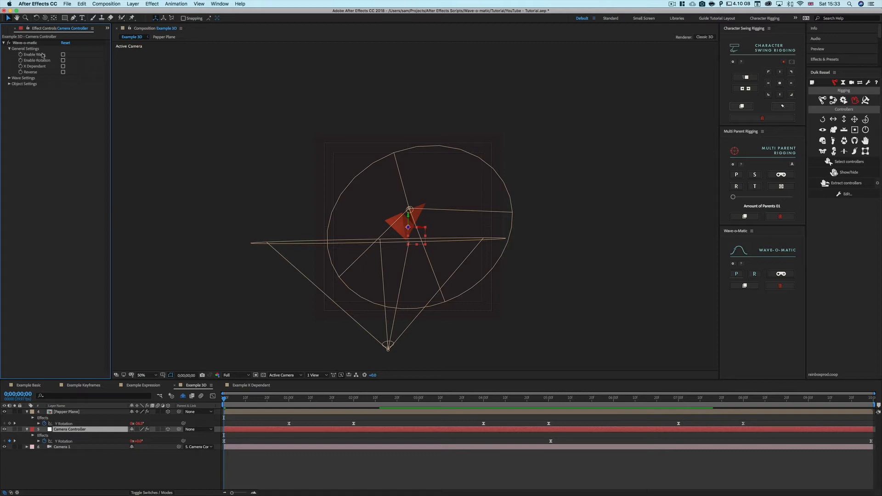
pyautogui.click(9, 84)
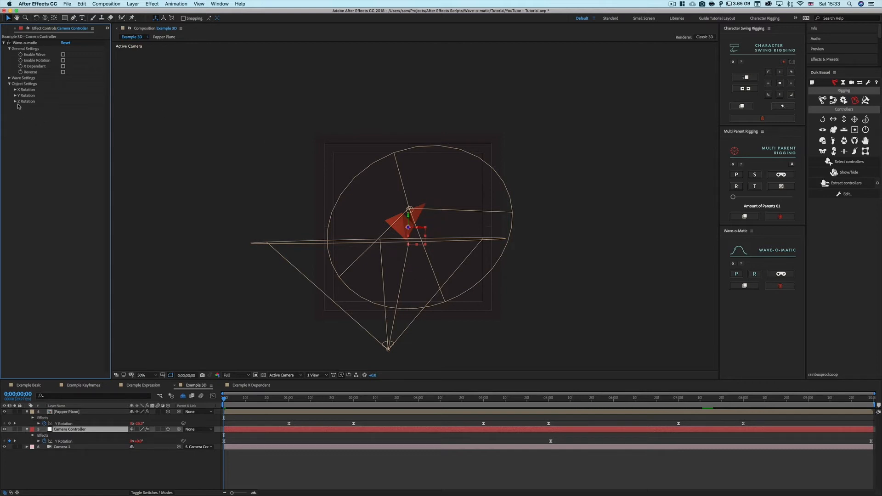
pyautogui.click(15, 90)
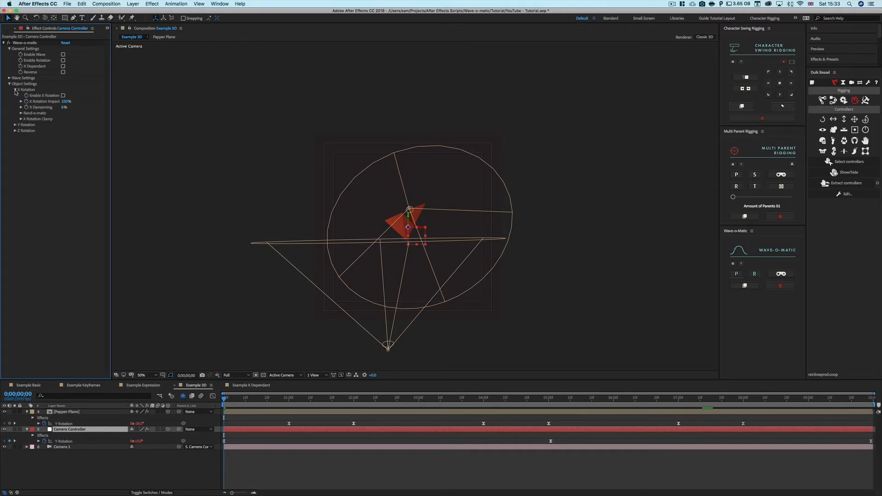
pyautogui.click(63, 95)
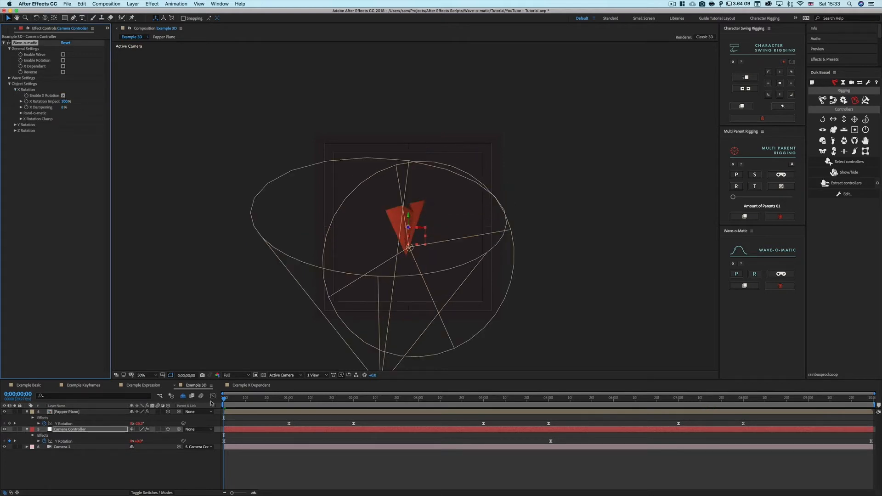
# - Set the Camera Controller's X rotation impact to 20% and preview the animation from the first frame
pyautogui.moveTo(226, 402)
pyautogui.mouseDown()
pyautogui.moveTo(293, 403)
pyautogui.moveTo(224, 403)
pyautogui.mouseUp()
pyautogui.click(66, 101)
pyautogui.press('Return')
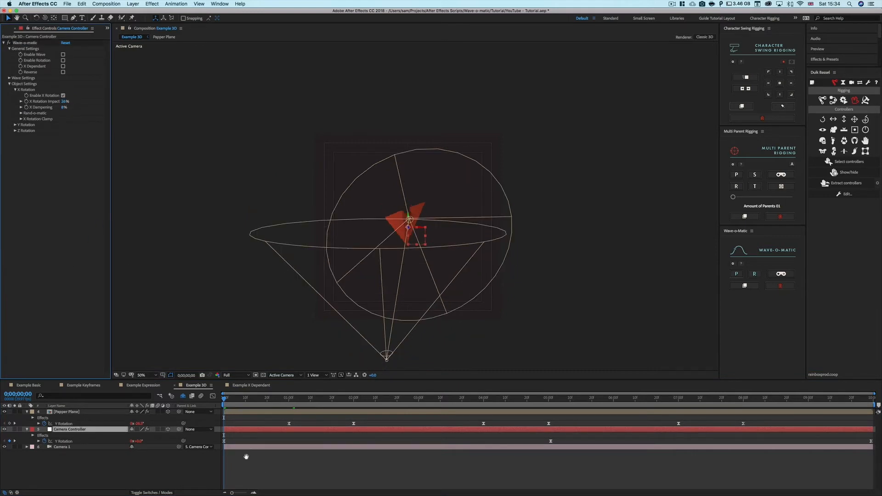
pyautogui.press('space')
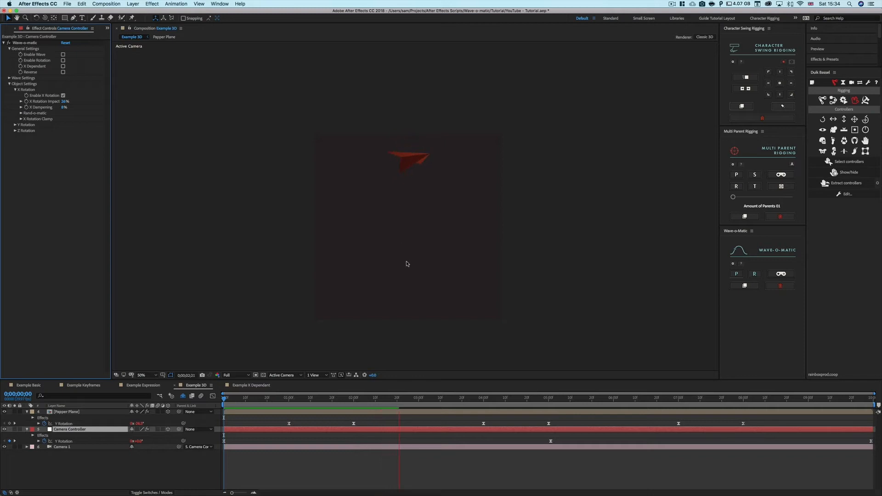
# - Disable the wave, X rotation and Y rotation in the Pepper Plane's Wave-o-Matic settings
pyautogui.click(286, 409)
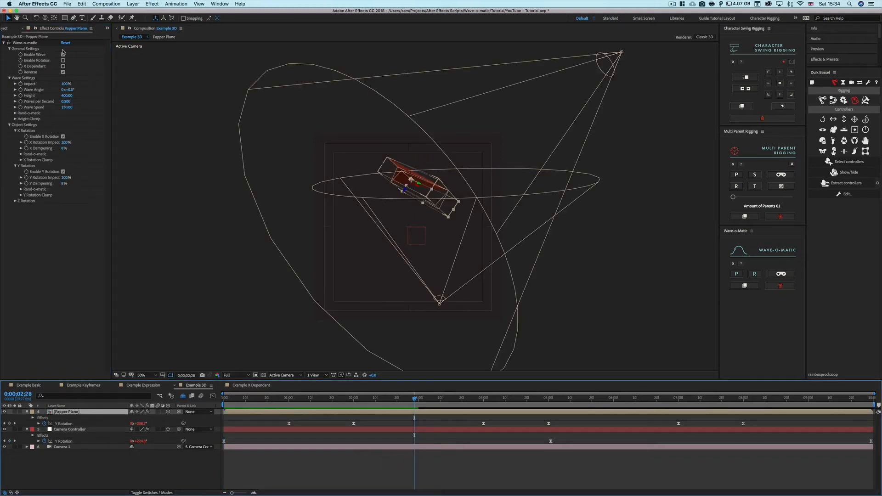
pyautogui.click(63, 54)
pyautogui.moveTo(259, 399); pyautogui.dragTo(371, 399)
pyautogui.click(63, 136)
pyautogui.click(63, 172)
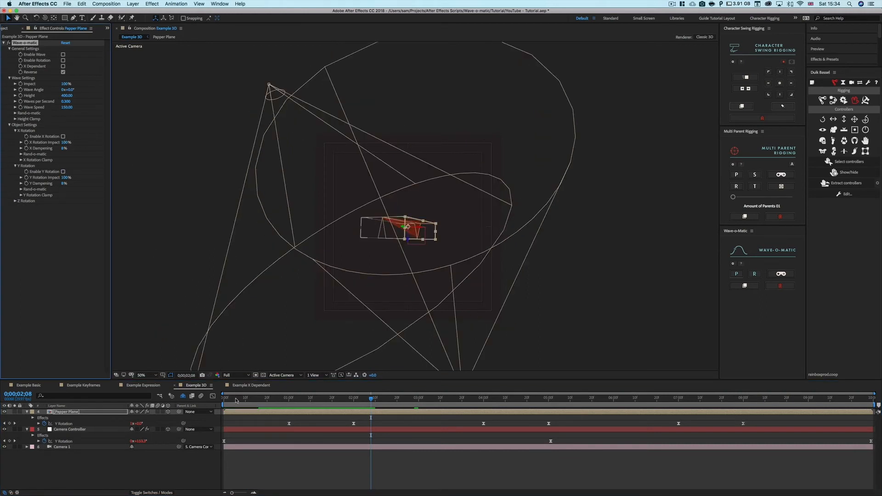
# - Preview the camera's Wave-o-Matic rotation from the first frame with the Pepper Plane's own wave off
pyautogui.press('Home')
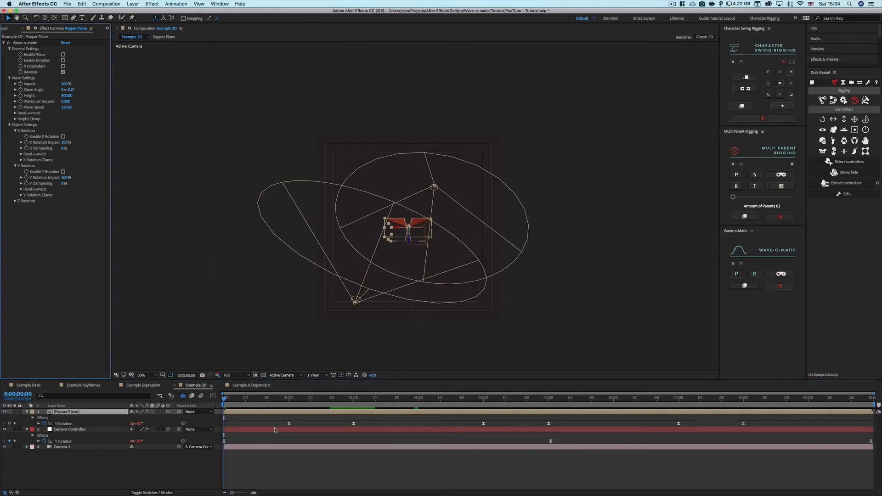
pyautogui.click(248, 423)
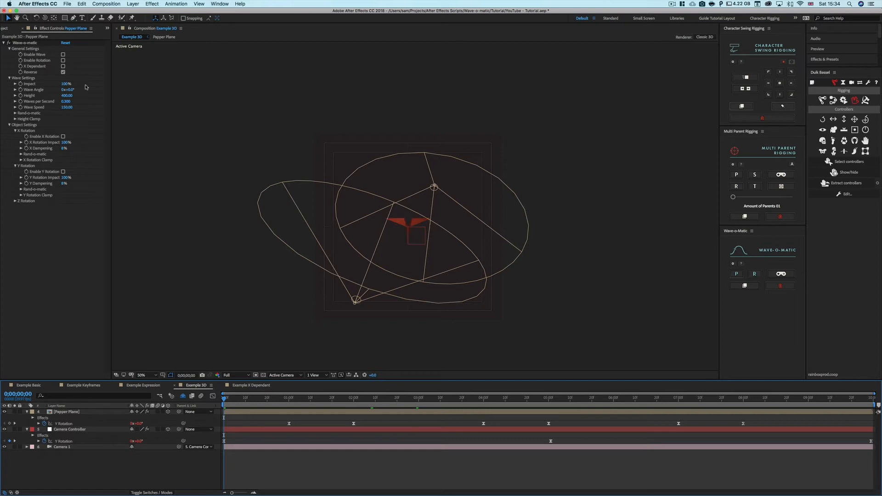
pyautogui.click(230, 411)
pyautogui.press('space')
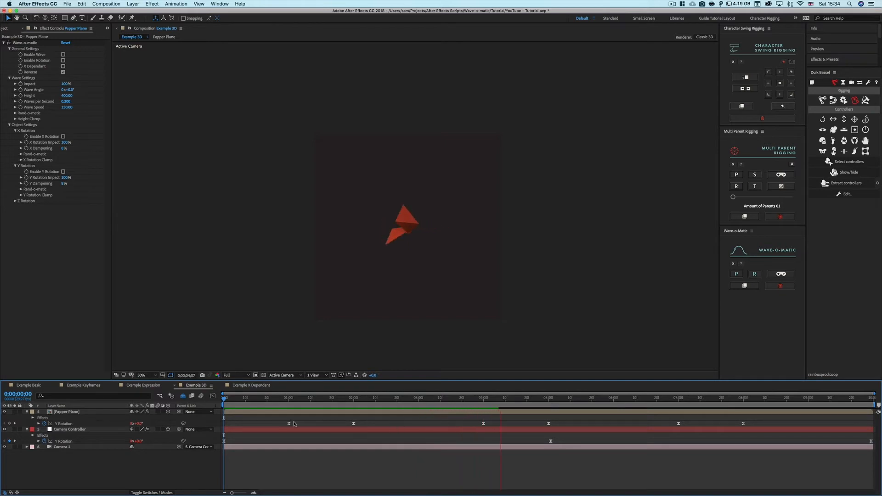
pyautogui.press('space')
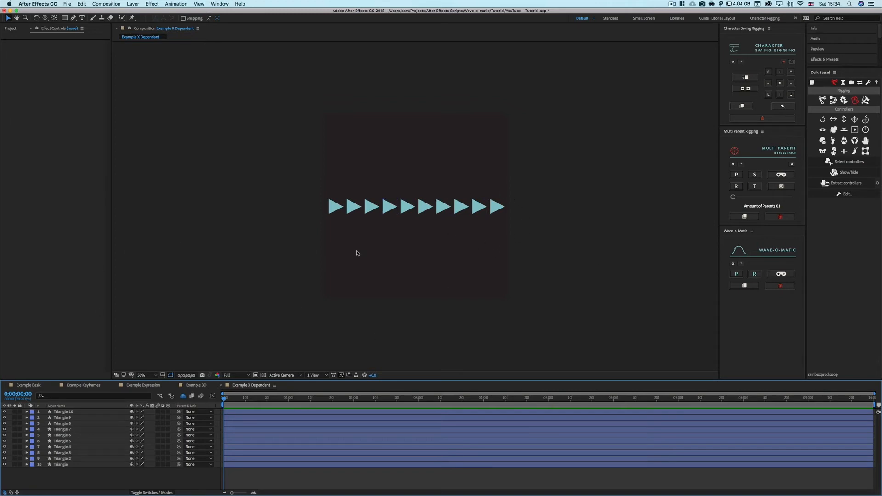
pyautogui.click(337, 212)
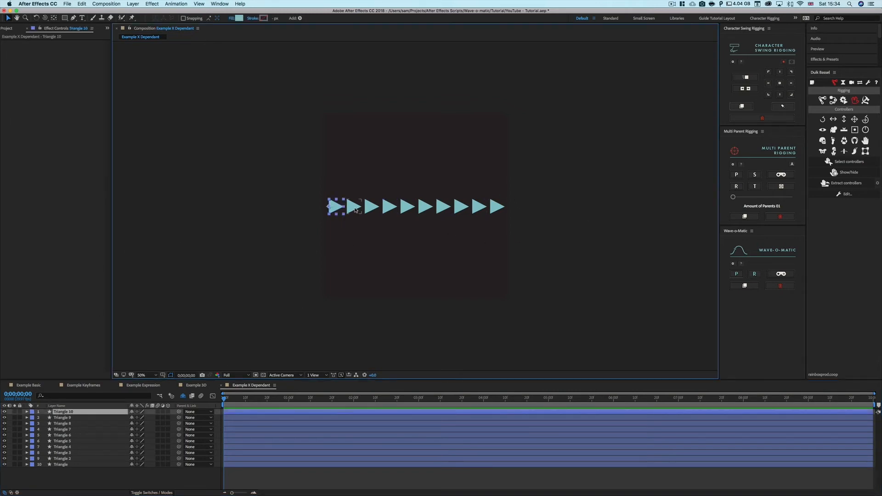
pyautogui.keyDown('shift'); pyautogui.click(354, 207); pyautogui.keyUp('shift')
pyautogui.keyDown('shift'); pyautogui.click(371, 208); pyautogui.keyUp('shift')
pyautogui.keyDown('shift'); pyautogui.click(390, 208); pyautogui.keyUp('shift')
pyautogui.keyDown('shift'); pyautogui.click(408, 208); pyautogui.keyUp('shift')
pyautogui.keyDown('shift'); pyautogui.click(426, 209); pyautogui.keyUp('shift')
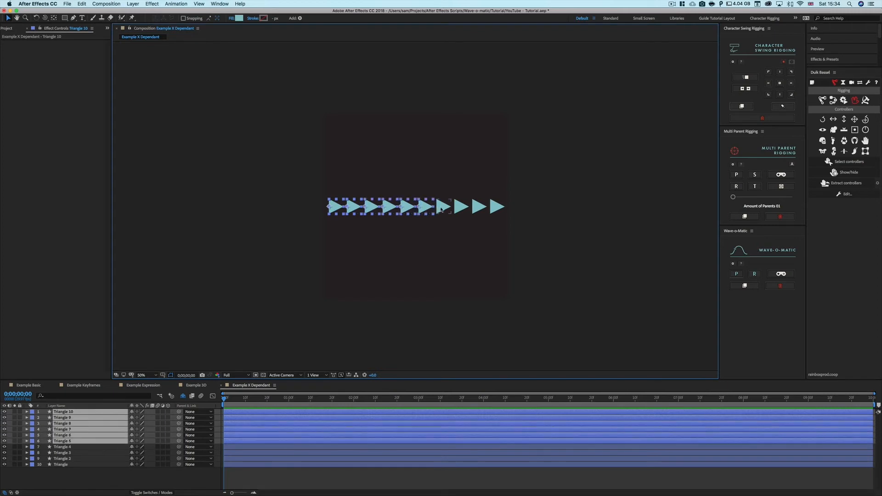
pyautogui.keyDown('shift'); pyautogui.click(443, 208); pyautogui.keyUp('shift')
pyautogui.keyDown('shift'); pyautogui.click(461, 208); pyautogui.keyUp('shift')
pyautogui.keyDown('shift'); pyautogui.click(479, 208); pyautogui.keyUp('shift')
pyautogui.keyDown('shift'); pyautogui.click(497, 208); pyautogui.keyUp('shift')
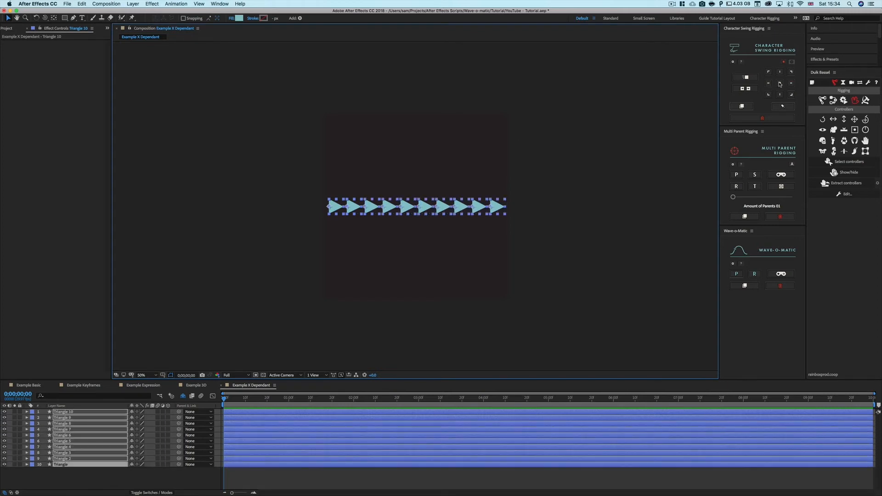
pyautogui.click(627, 255)
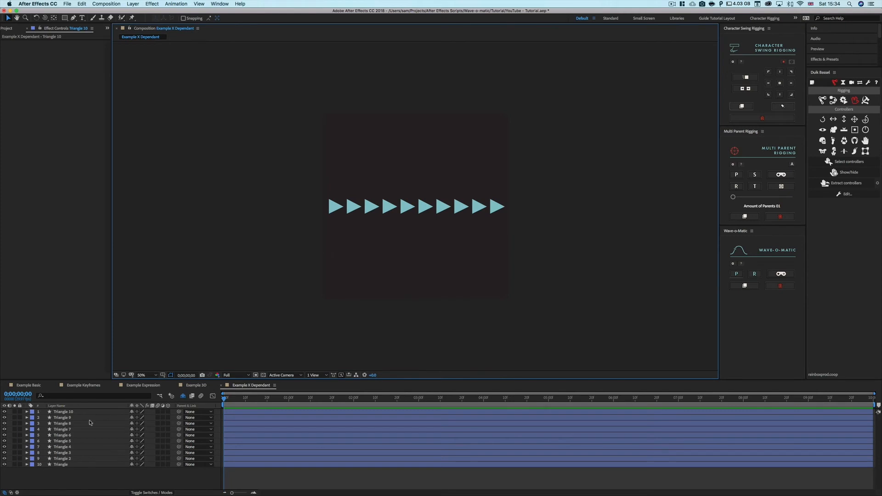
# - Apply Wave-o-Matic to all ten triangle layers in the Example X Dependant composition
pyautogui.click(70, 412)
pyautogui.keyDown('shift'); pyautogui.click(69, 465); pyautogui.keyUp('shift')
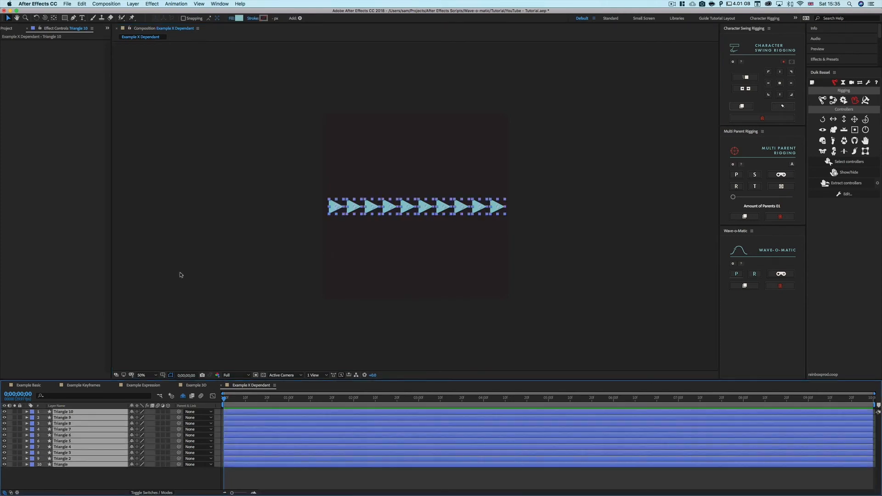
pyautogui.click(744, 286)
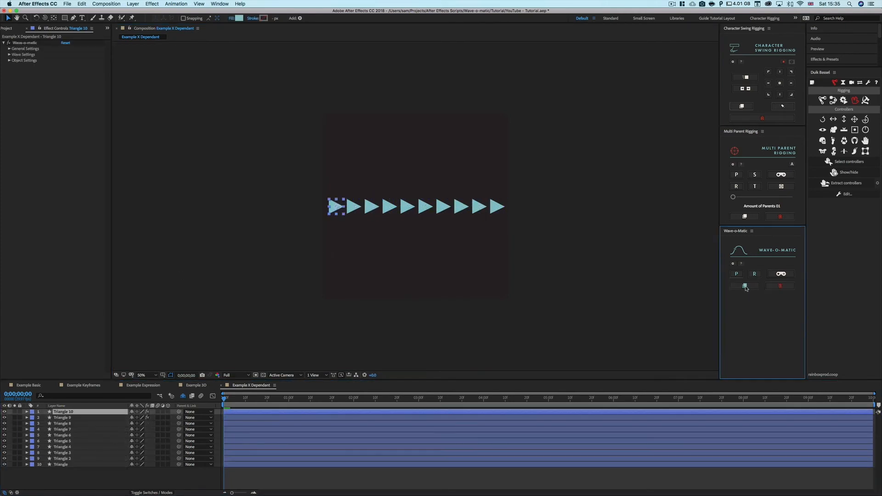
# - Enable the wave and X Dependant on the Wave-o-Matic effect of the layer named Triangle
pyautogui.click(60, 465)
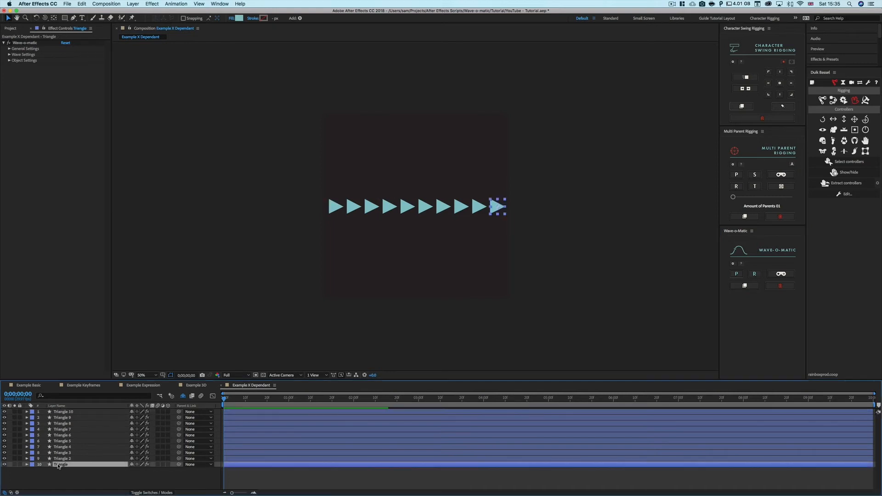
pyautogui.click(10, 49)
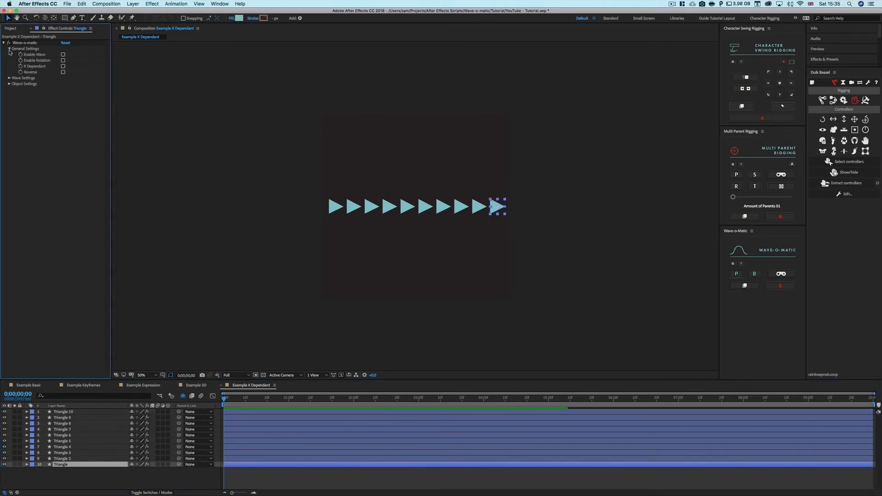
pyautogui.click(63, 55)
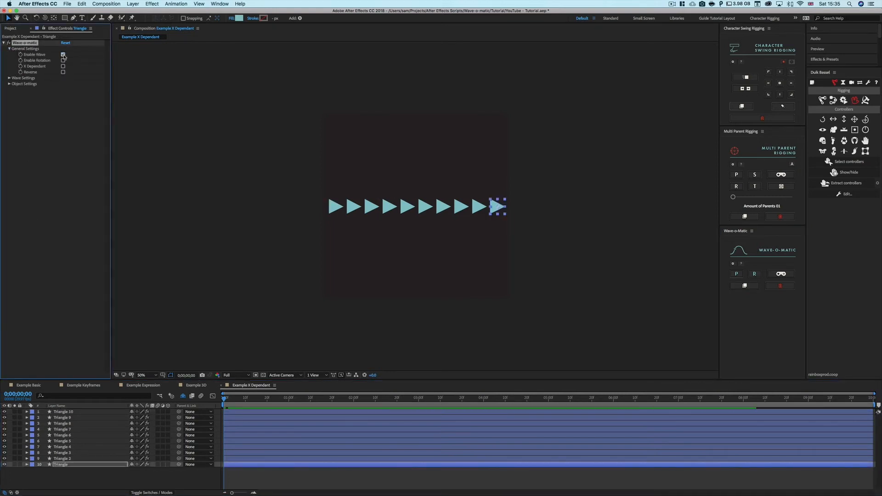
pyautogui.click(63, 67)
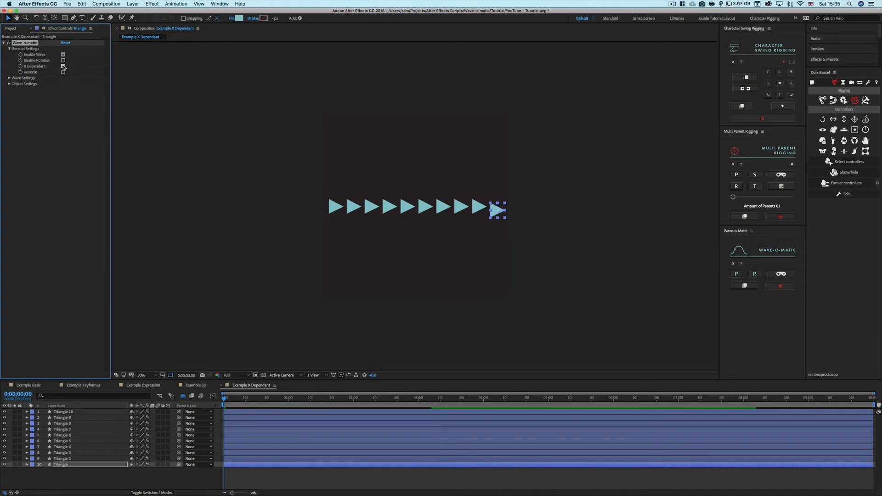
pyautogui.click(173, 291)
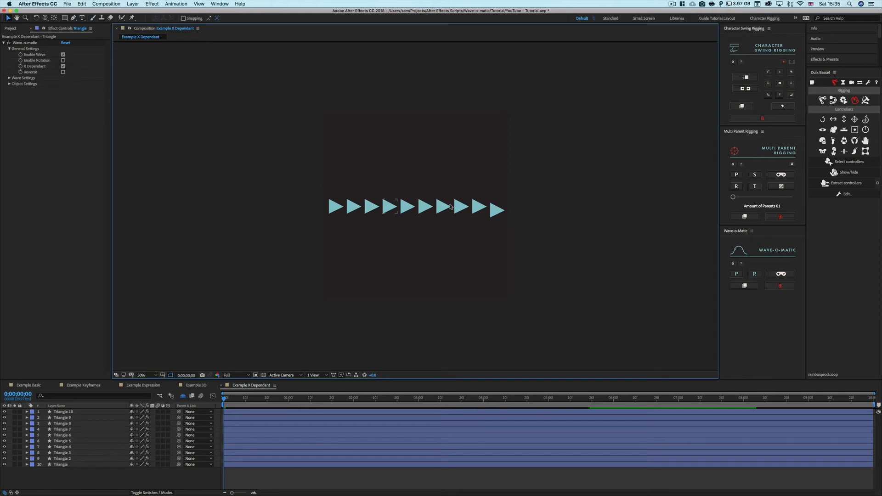
# - Enable the wave and X Dependant in the Wave-o-Matic settings of Triangle 2 and Triangle 3
pyautogui.click(480, 209)
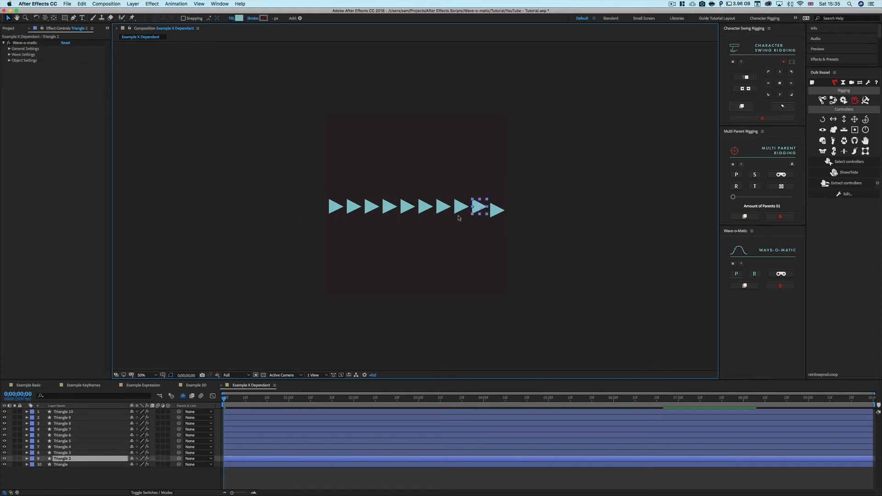
pyautogui.click(10, 48)
pyautogui.click(63, 54)
pyautogui.click(63, 66)
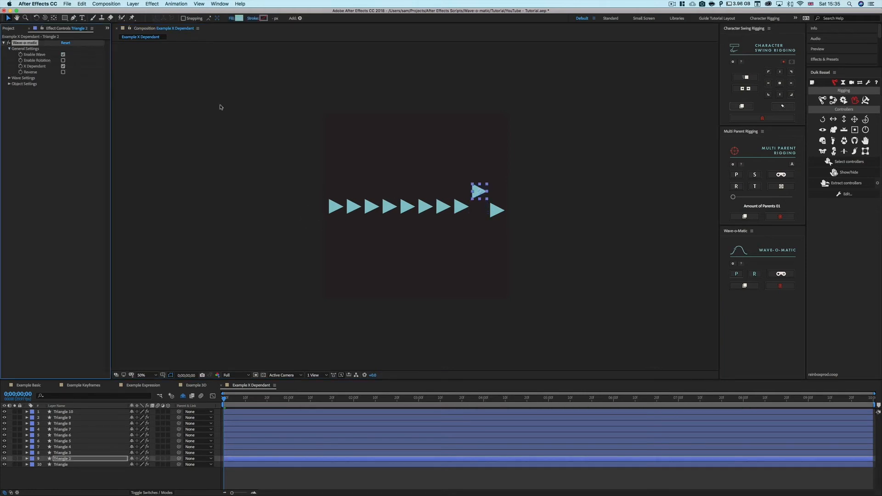
pyautogui.click(460, 208)
pyautogui.click(10, 49)
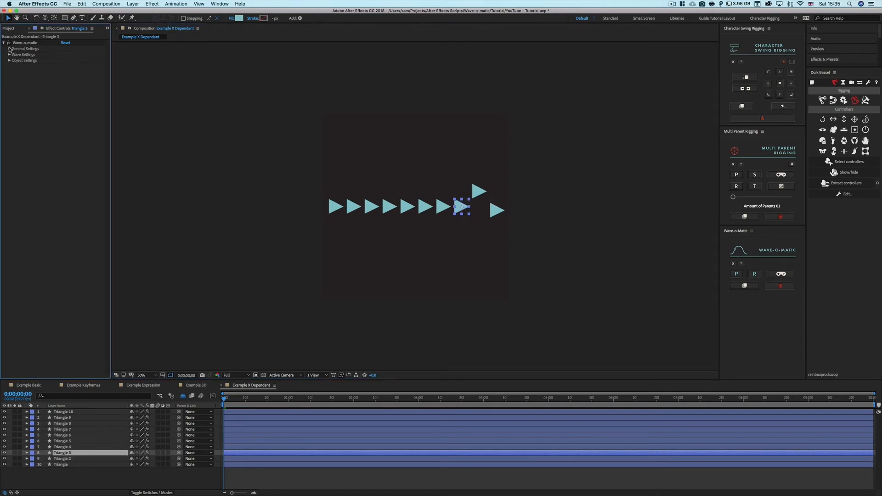
pyautogui.click(63, 55)
pyautogui.click(63, 66)
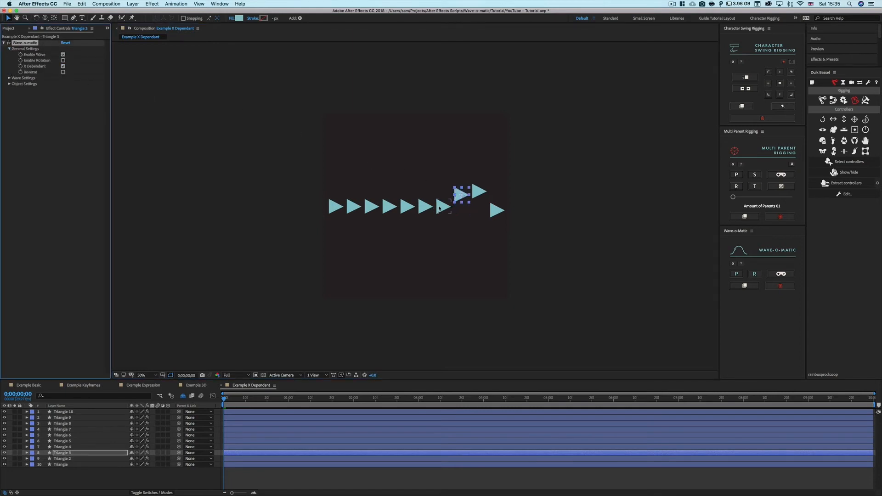
# - Enable the wave and X Dependant in the Wave-o-Matic settings of Triangle 4 and Triangle 5
pyautogui.click(440, 208)
pyautogui.click(9, 48)
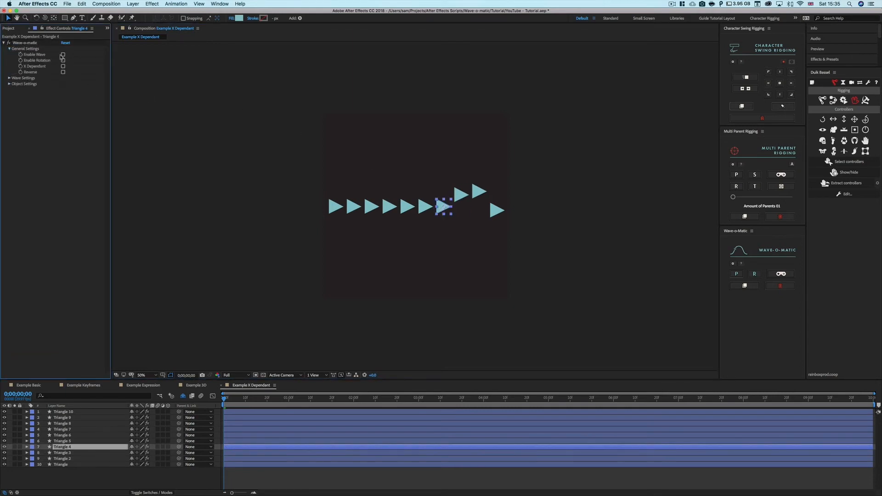
pyautogui.click(63, 66)
pyautogui.click(63, 54)
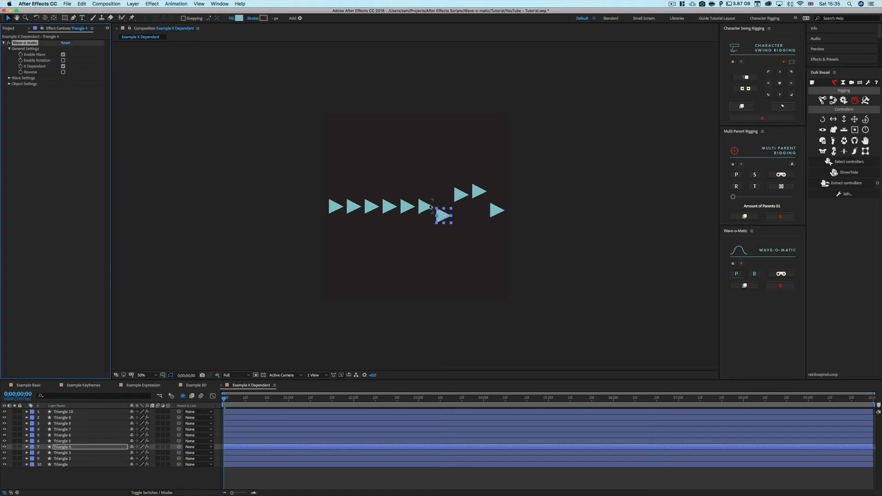
pyautogui.click(430, 207)
pyautogui.click(9, 49)
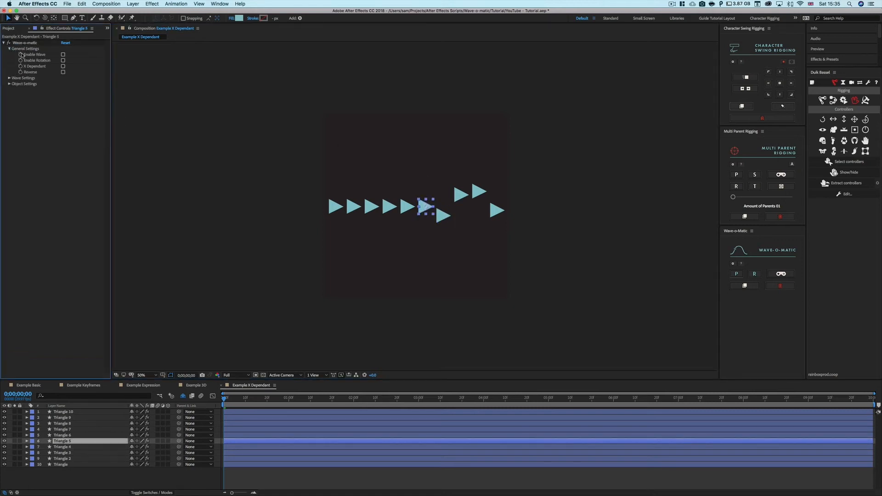
pyautogui.click(63, 55)
pyautogui.click(63, 66)
# - Enable the wave and X Dependant on the remaining layers, Triangle 6 through Triangle 10, and clear the selection
pyautogui.press('super+Up')
pyautogui.press('super+Up')
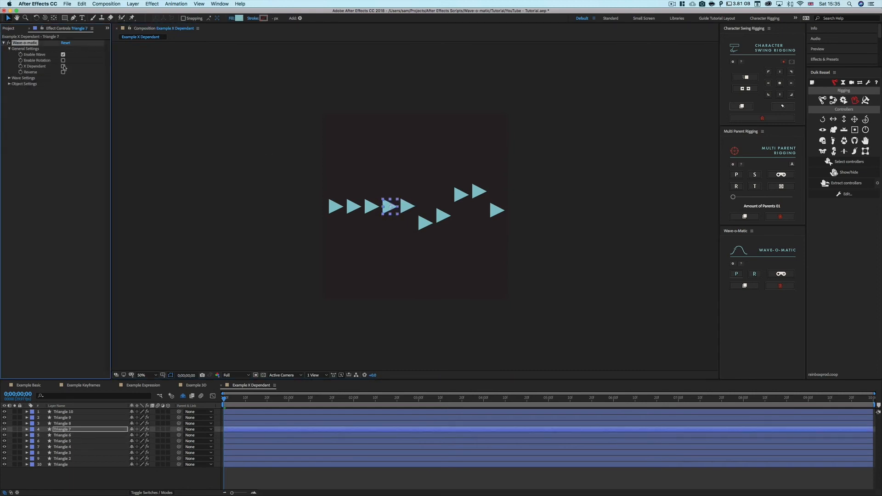
pyautogui.click(63, 66)
pyautogui.press('super+Up')
pyautogui.click(63, 66)
pyautogui.press('super+Up')
pyautogui.click(63, 66)
pyautogui.press('super+Up')
pyautogui.click(63, 66)
pyautogui.click(243, 477)
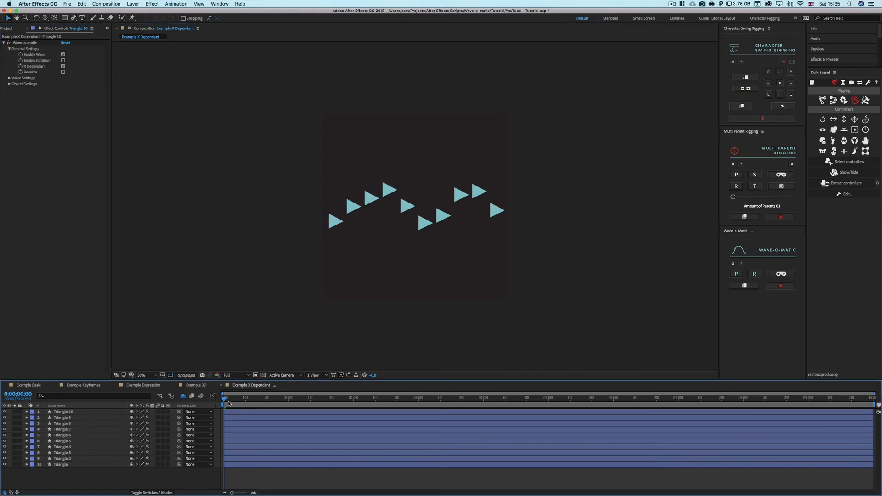
# - Preview the X Dependant wave across all ten triangles and return to the first frame
pyautogui.press('space')
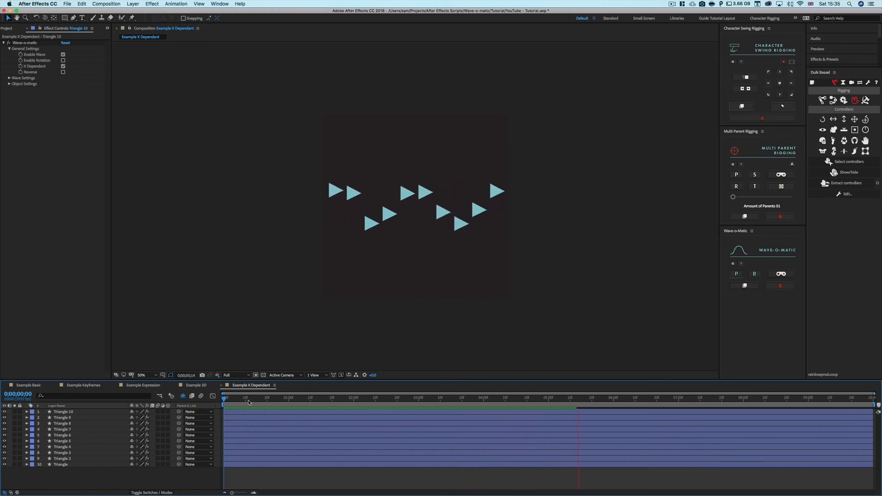
pyautogui.press('space')
pyautogui.moveTo(227, 400)
pyautogui.mouseDown()
pyautogui.moveTo(251, 401)
pyautogui.moveTo(224, 401)
pyautogui.mouseUp()
# - Enable rotation in the Wave-o-Matic settings of all ten triangle layers and preview the result from the start
pyautogui.click(72, 465)
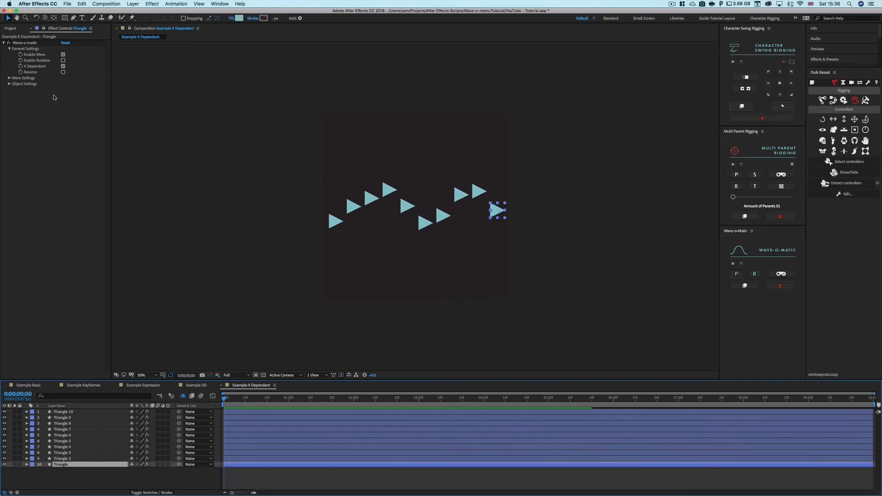
pyautogui.click(63, 66)
pyautogui.click(63, 60)
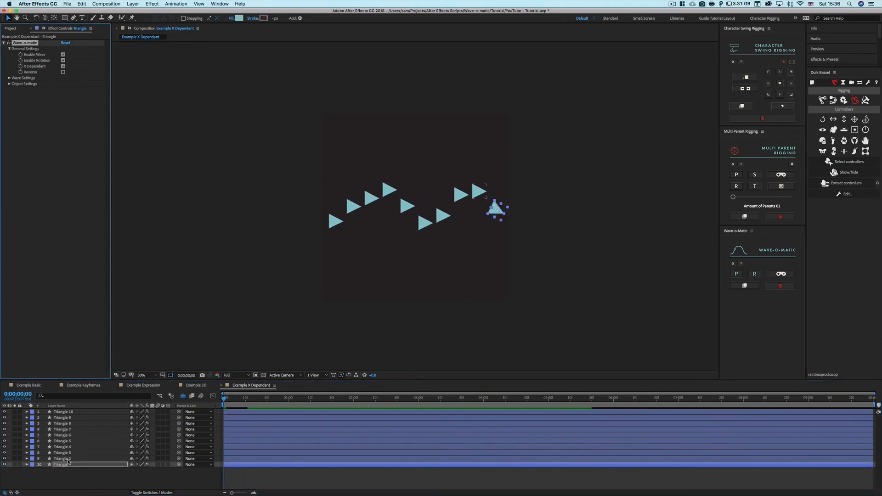
pyautogui.press('super+Up')
pyautogui.press('super+Up')
pyautogui.press('super+Up')
pyautogui.press('super+Up')
pyautogui.press('super+Up')
pyautogui.press('super+Up')
pyautogui.press('super+Up')
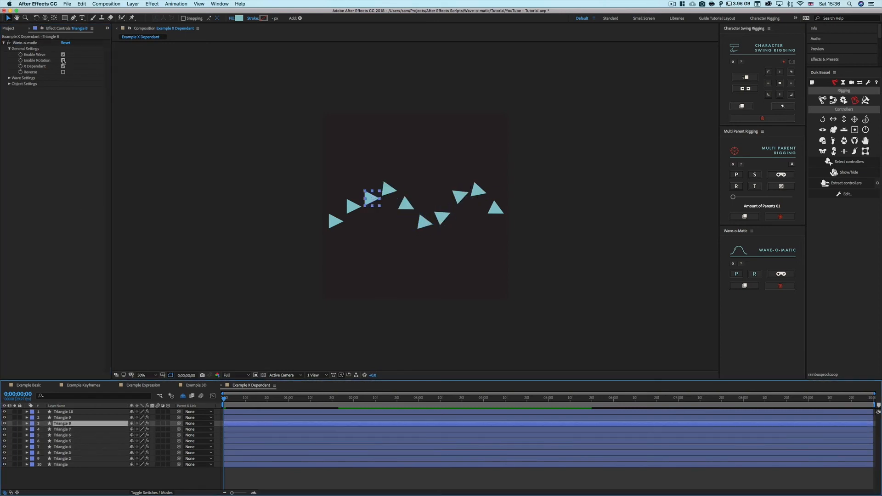
pyautogui.press('super+Up')
pyautogui.press('super+Up')
pyautogui.click(248, 475)
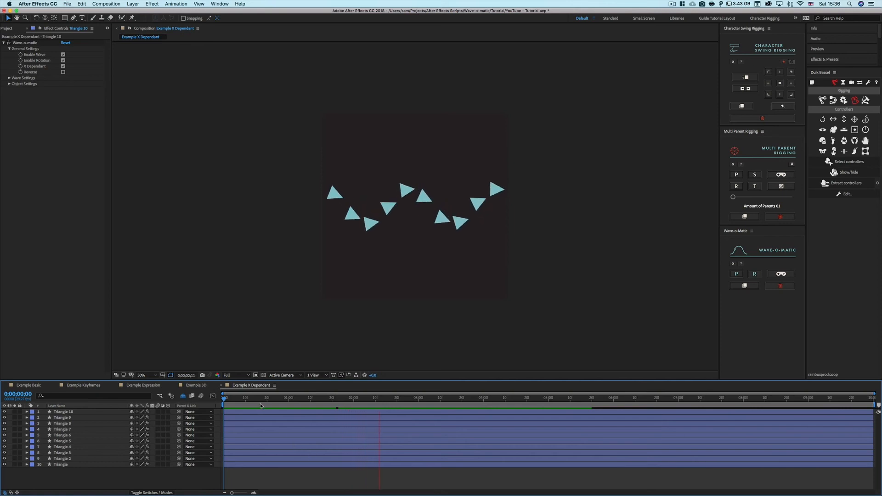
pyautogui.moveTo(265, 401); pyautogui.dragTo(230, 402)
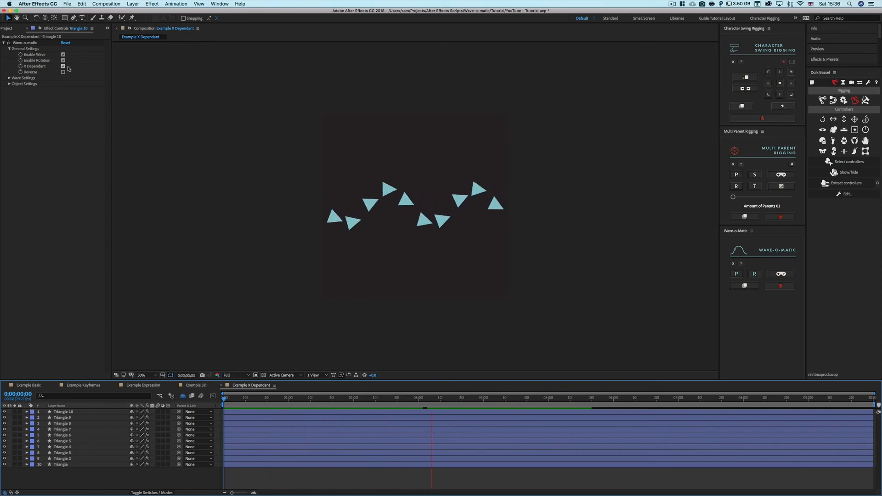
# - Duplicate the Triangle 10 layer, move the copy just left of the row and preview from the first frame
pyautogui.click(75, 412)
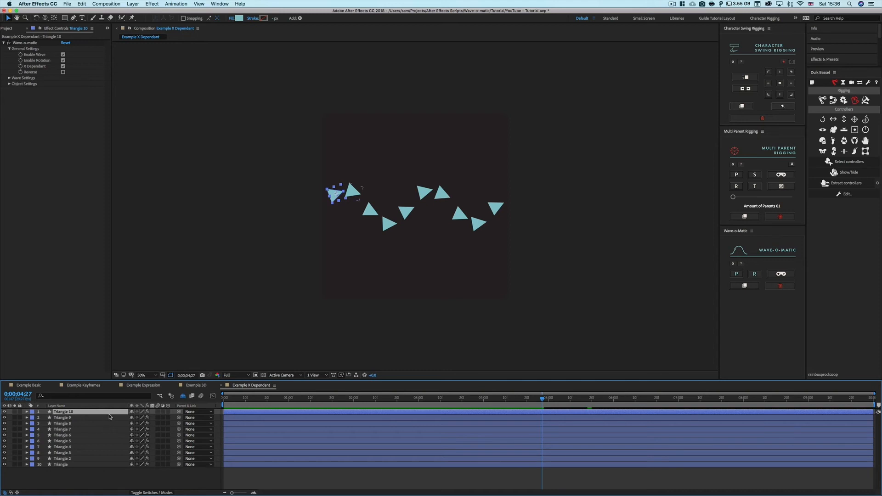
pyautogui.press('super+d')
pyautogui.moveTo(334, 198); pyautogui.dragTo(319, 203)
pyautogui.click(252, 412)
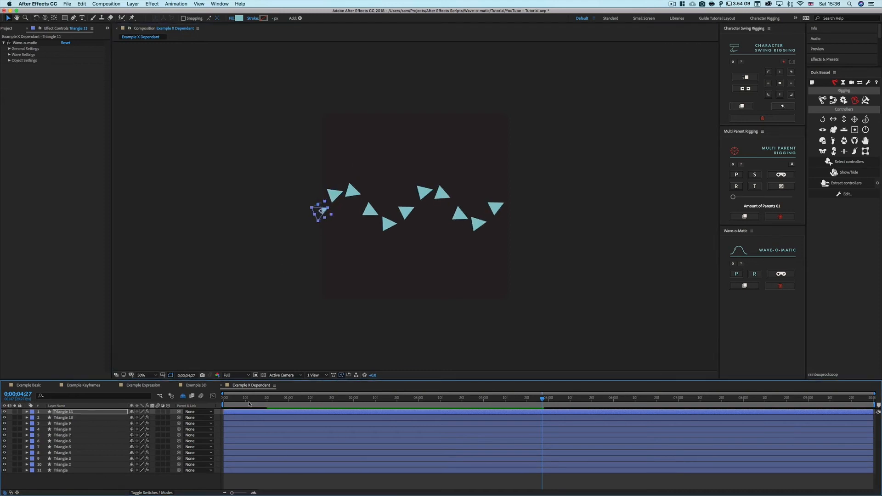
pyautogui.press('Home')
pyautogui.press('space')
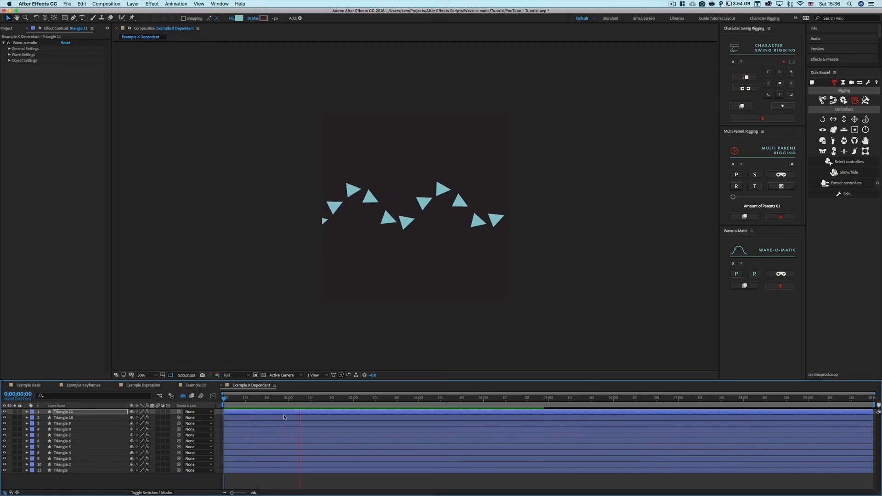
# - Set the Impact in Triangle 7's wave settings to 20% and clear the selection
pyautogui.click(9, 48)
pyautogui.click(9, 78)
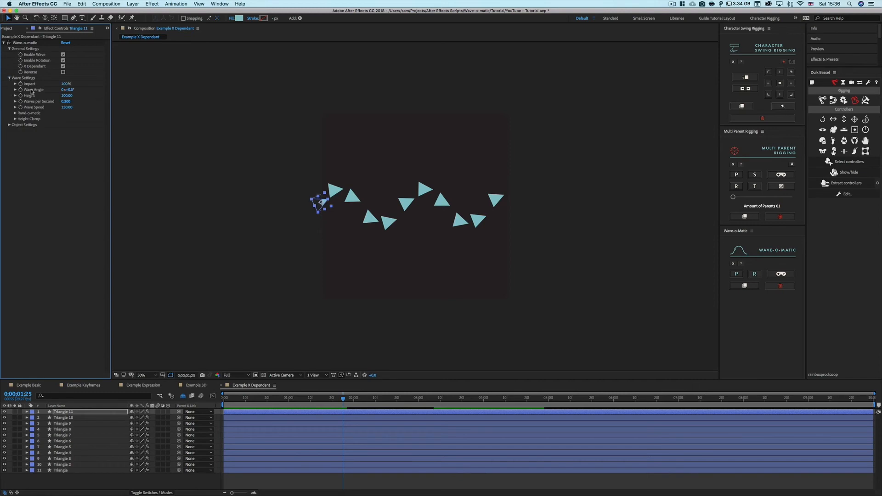
pyautogui.click(16, 84)
pyautogui.click(386, 224)
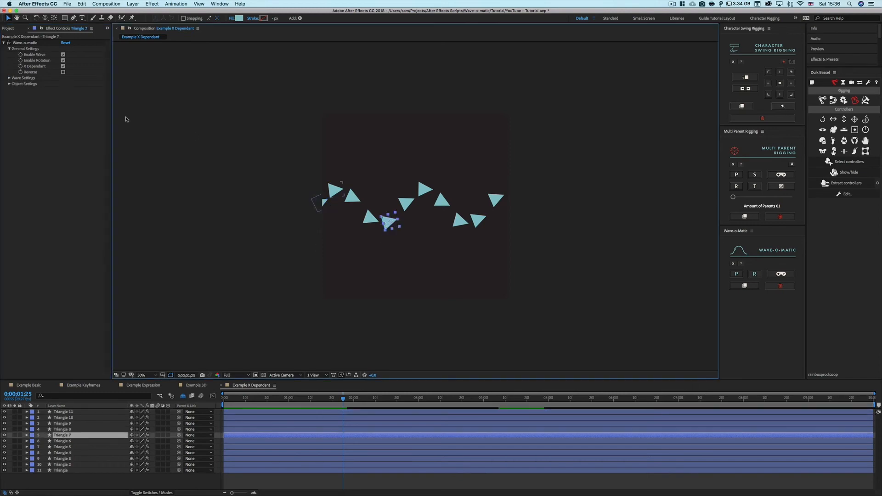
pyautogui.click(15, 84)
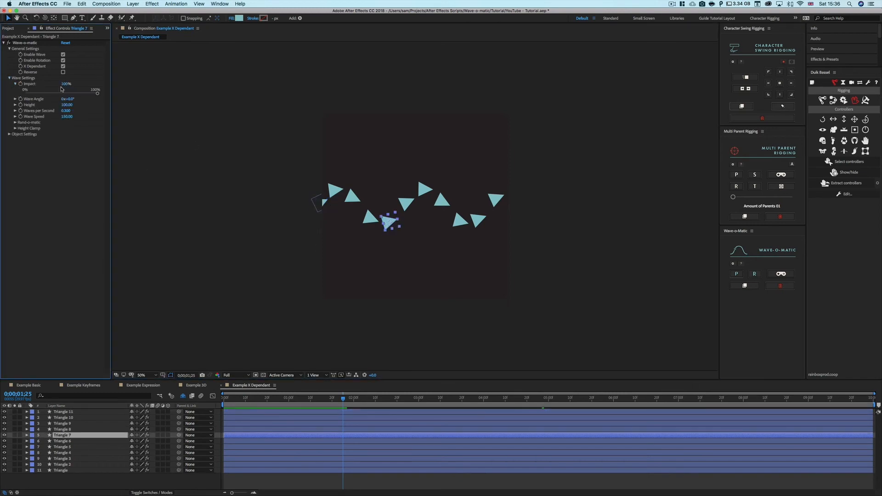
pyautogui.click(66, 84)
pyautogui.write('20')
pyautogui.press('Return')
pyautogui.click(270, 482)
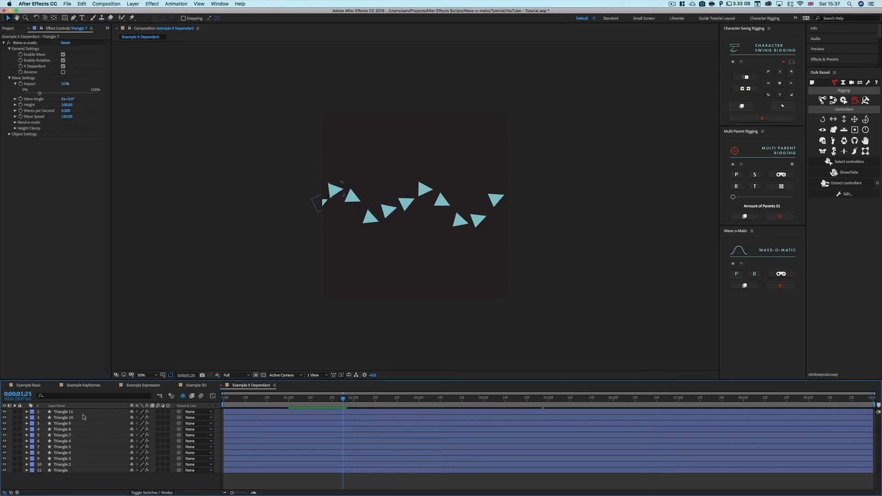
# - Delete the duplicated Triangle 11 layer and preview the remaining ten triangles from near the start
pyautogui.click(150, 412)
pyautogui.press('Delete')
pyautogui.click(231, 399)
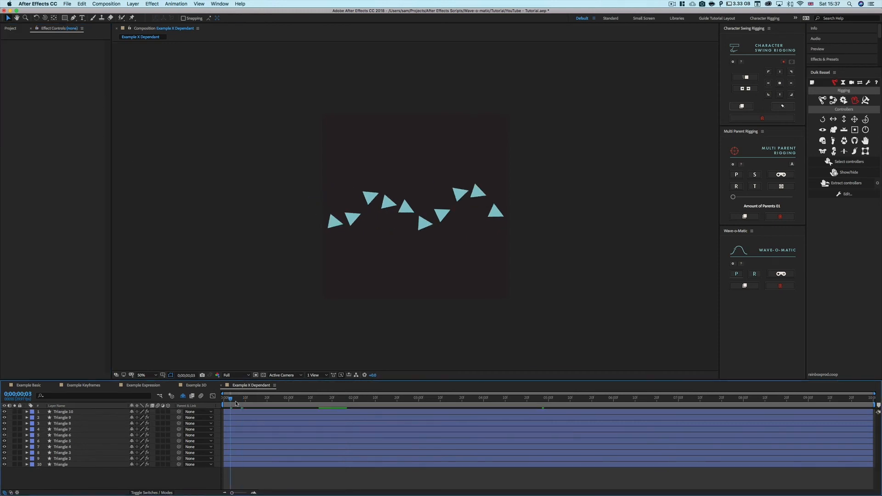
pyautogui.press('space')
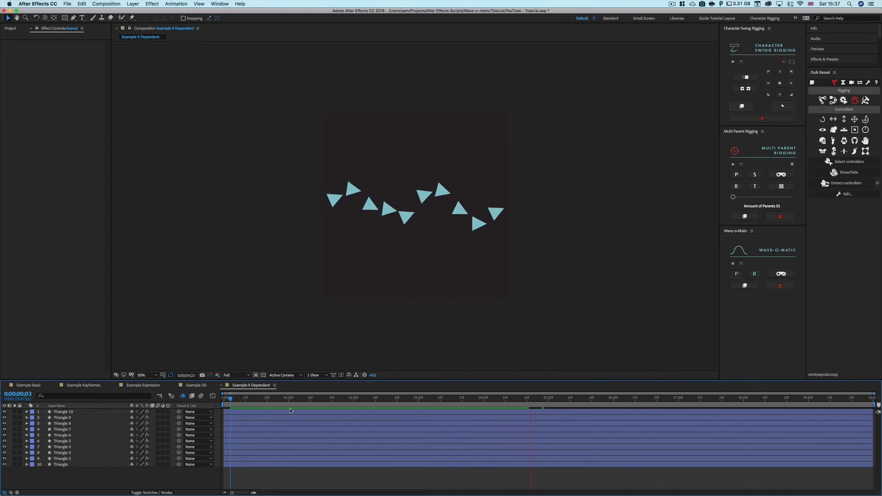
# - Lower the wave Impact layer by layer from Triangle 2 up, with 60% on Triangle 5 and 10% on Triangle 10
pyautogui.click(66, 465)
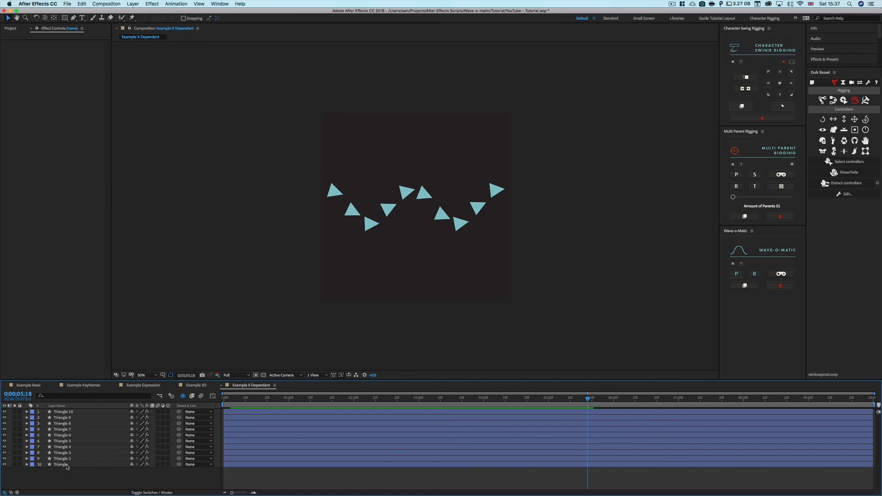
pyautogui.click(69, 465)
pyautogui.click(9, 78)
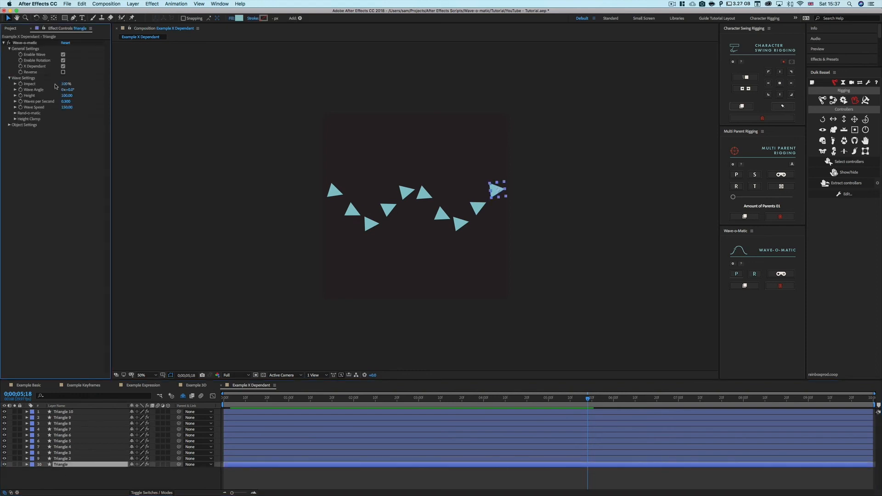
pyautogui.click(62, 459)
pyautogui.click(62, 453)
pyautogui.click(62, 441)
pyautogui.click(66, 84)
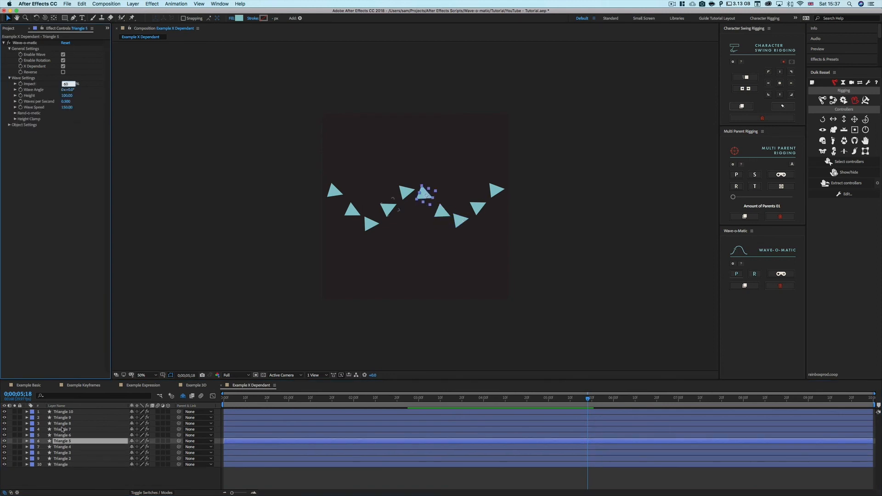
pyautogui.click(62, 423)
pyautogui.click(63, 412)
pyautogui.click(66, 84)
pyautogui.write('10')
pyautogui.press('Return')
# - Check Triangle 3's wave settings and preview the row with its graduated Impact from the first frame
pyautogui.click(62, 453)
pyautogui.press('Home')
pyautogui.press('space')
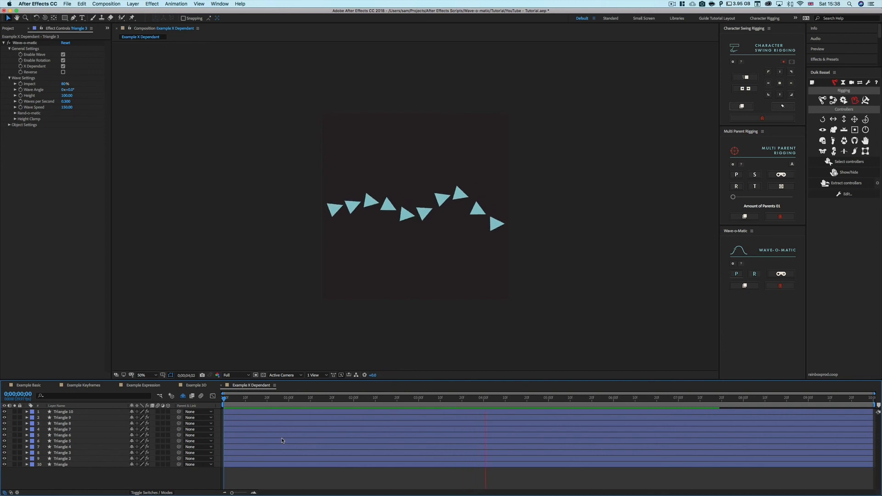
pyautogui.press('space')
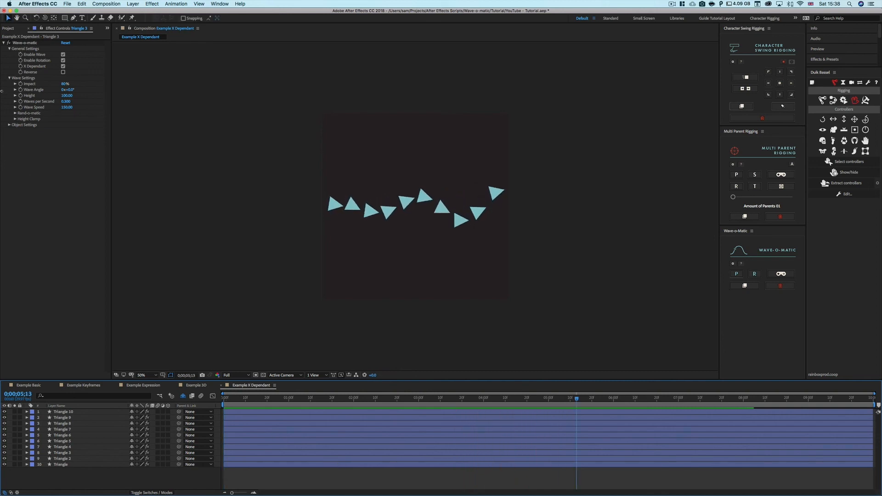
# - Set the Wave Speed of the layer named Triangle to 300 and preview from near the start
pyautogui.click(59, 465)
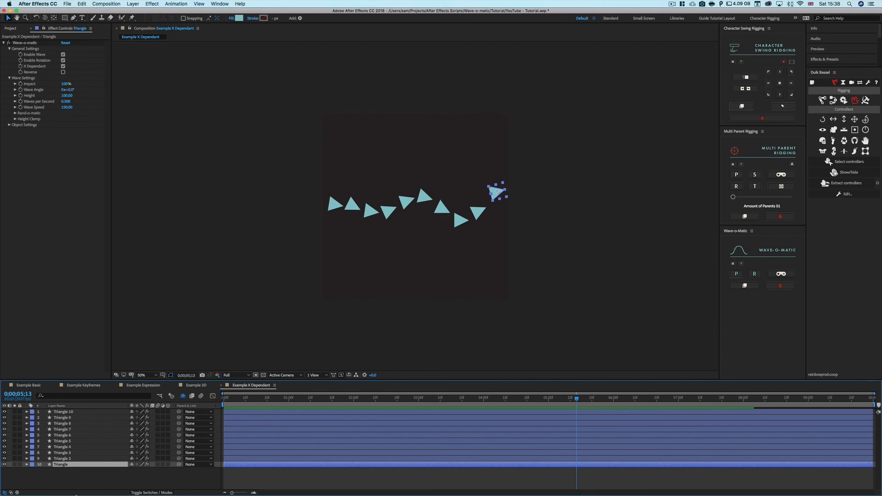
pyautogui.click(66, 107)
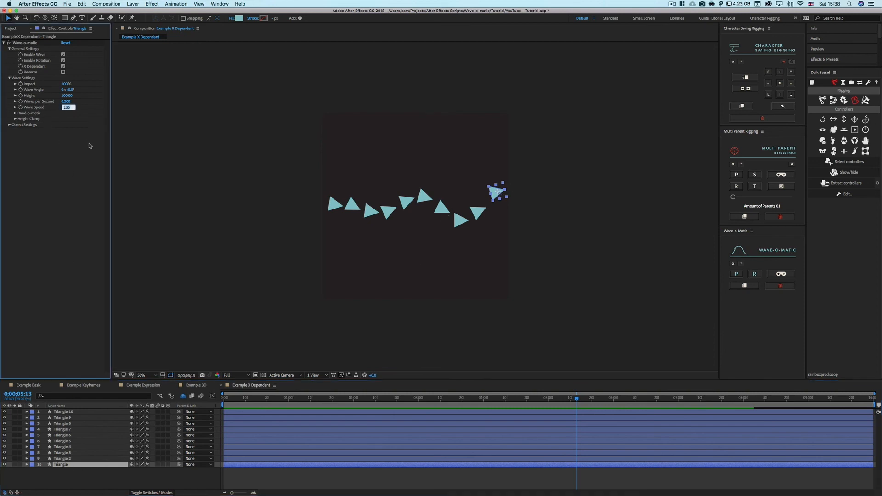
pyautogui.write('300')
pyautogui.press('Return')
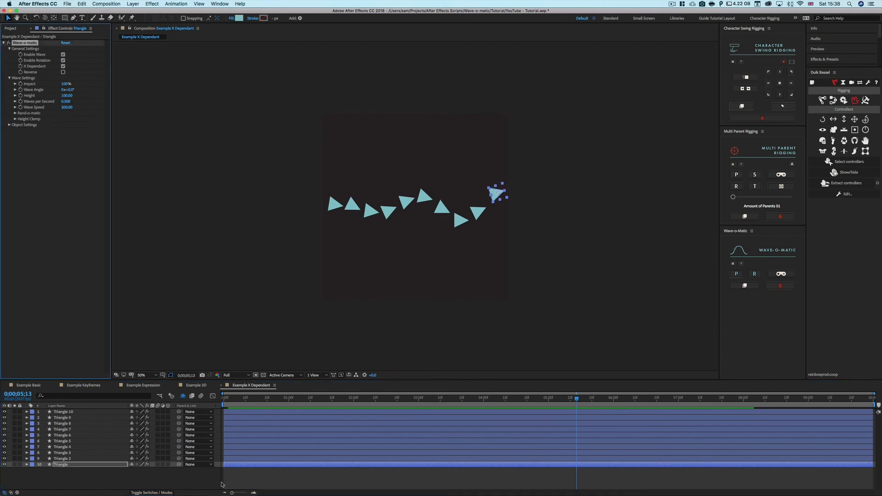
pyautogui.click(228, 479)
pyautogui.click(230, 399)
pyautogui.press('space')
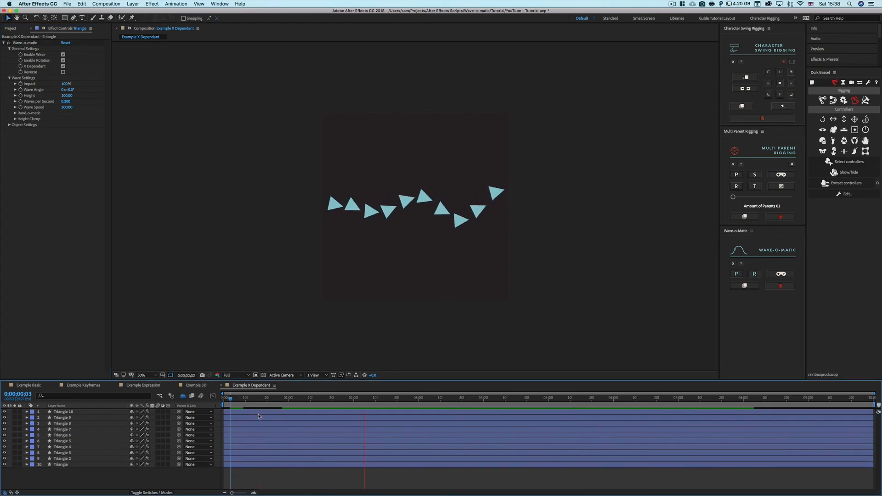
# - Set the Wave Speed of the layer named Triangle to 10
pyautogui.click(75, 185)
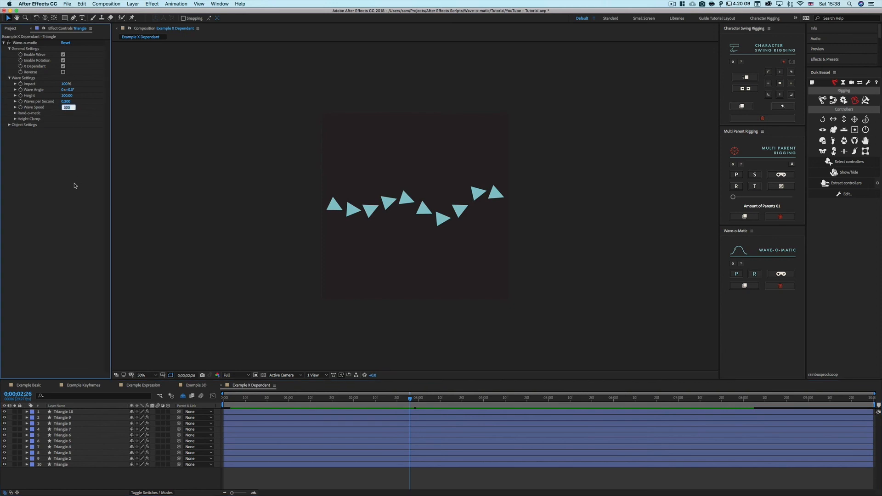
pyautogui.write('10')
pyautogui.press('Return')
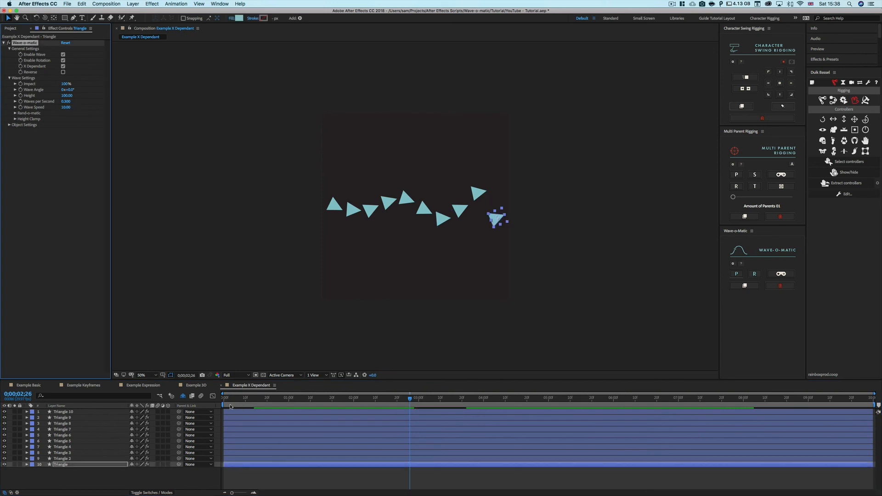
# - Preview the triangle row's wave motion from the first frame and stop playback
pyautogui.moveTo(230, 399); pyautogui.dragTo(201, 405)
pyautogui.press('space')
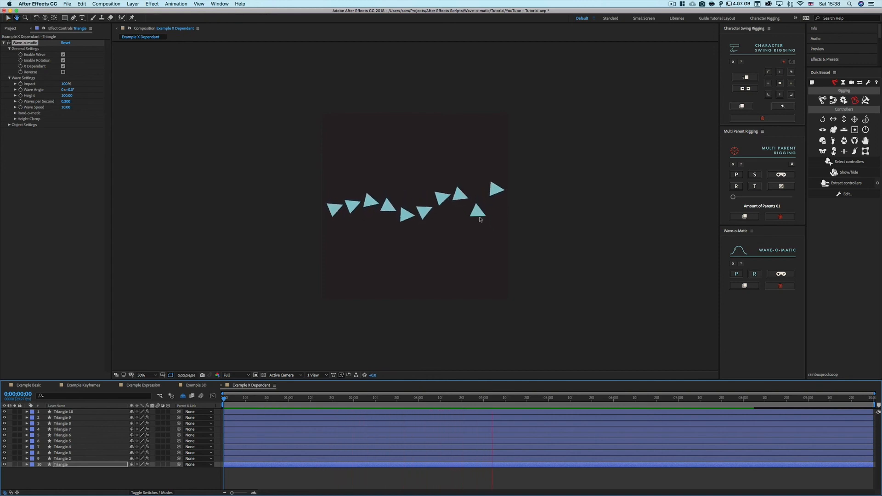
pyautogui.press('space')
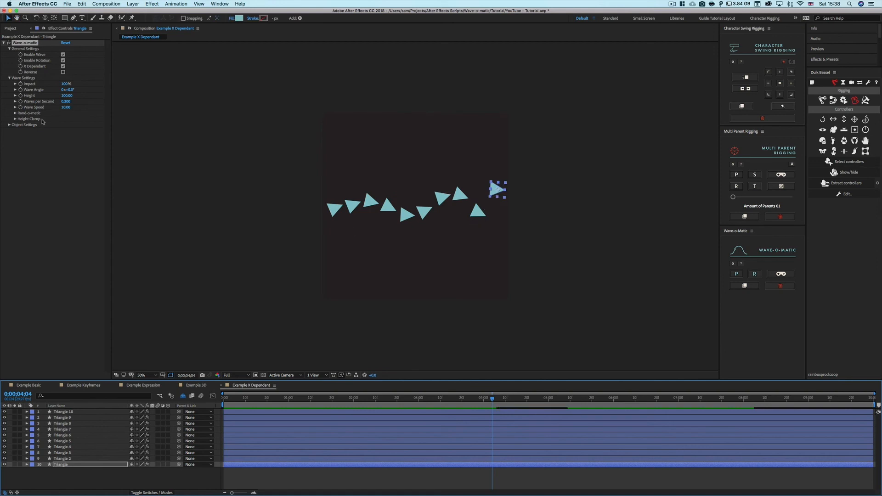
# - Set the Wave Speed of the layer named Triangle to 5 and preview from the first frame
pyautogui.click(66, 107)
pyautogui.write('5')
pyautogui.press('Return')
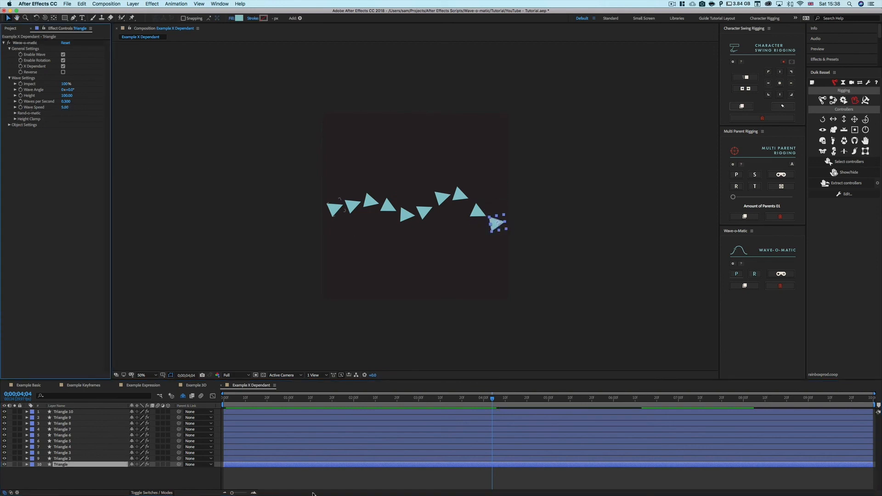
pyautogui.moveTo(230, 400); pyautogui.dragTo(223, 400)
pyautogui.press('space')
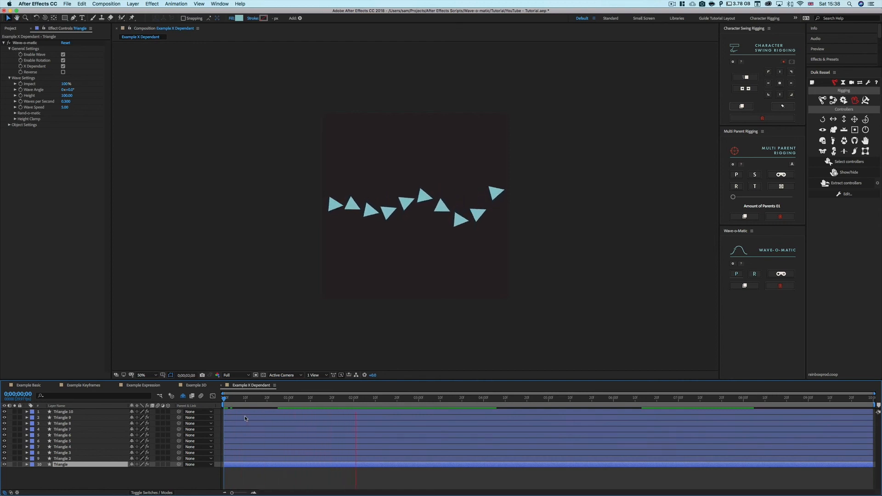
# - Set the Wave Speed of the layer named Triangle to 1, preview the motion, and deselect the layer
pyautogui.click(65, 107)
pyautogui.write('1')
pyautogui.press('Return')
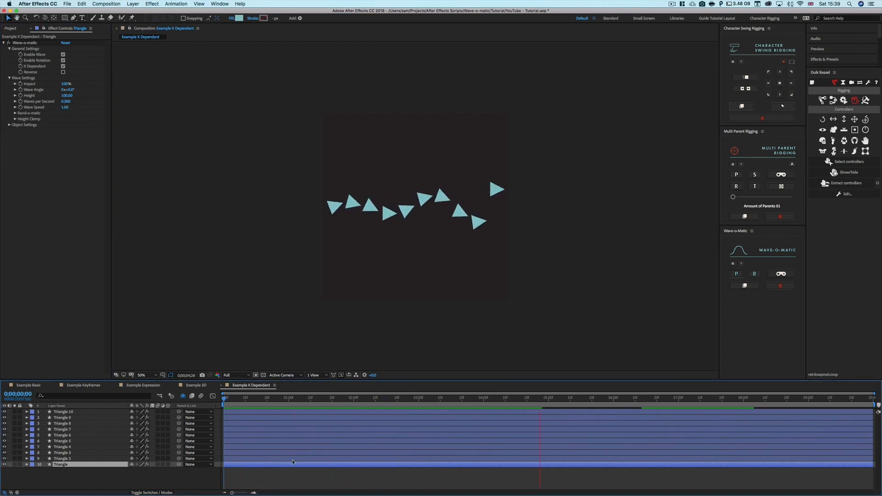
pyautogui.press('space')
pyautogui.click(66, 249)
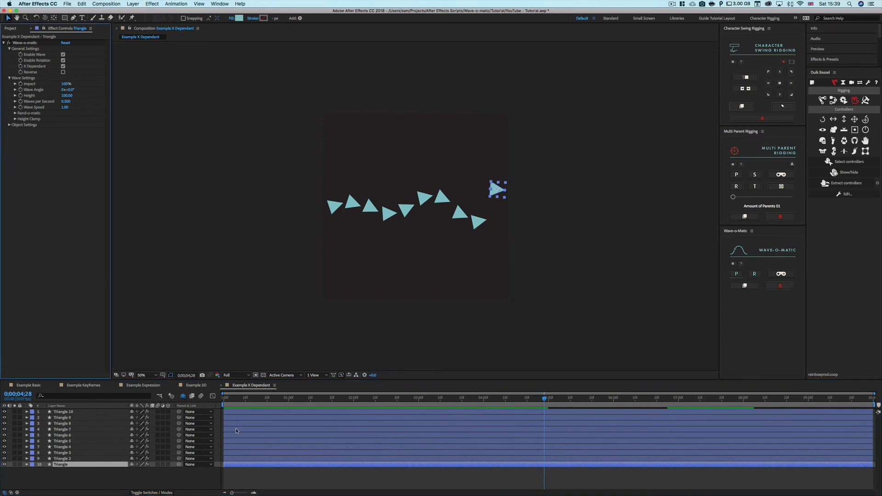
pyautogui.click(248, 480)
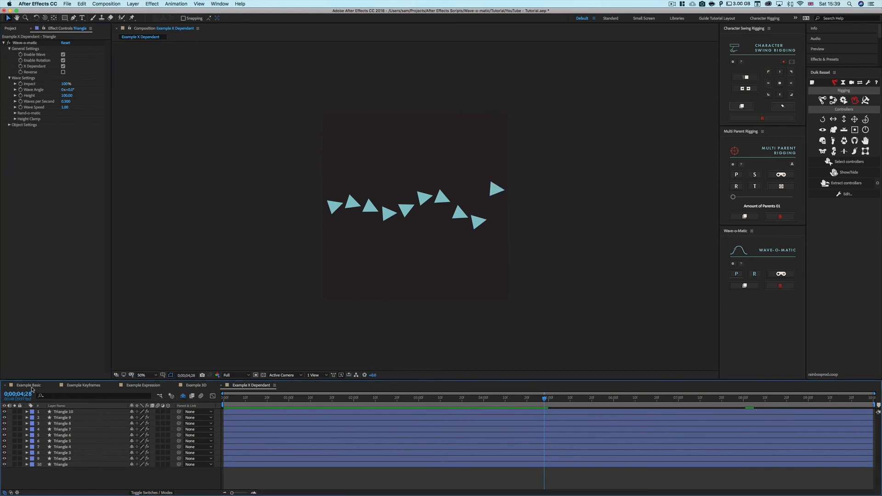